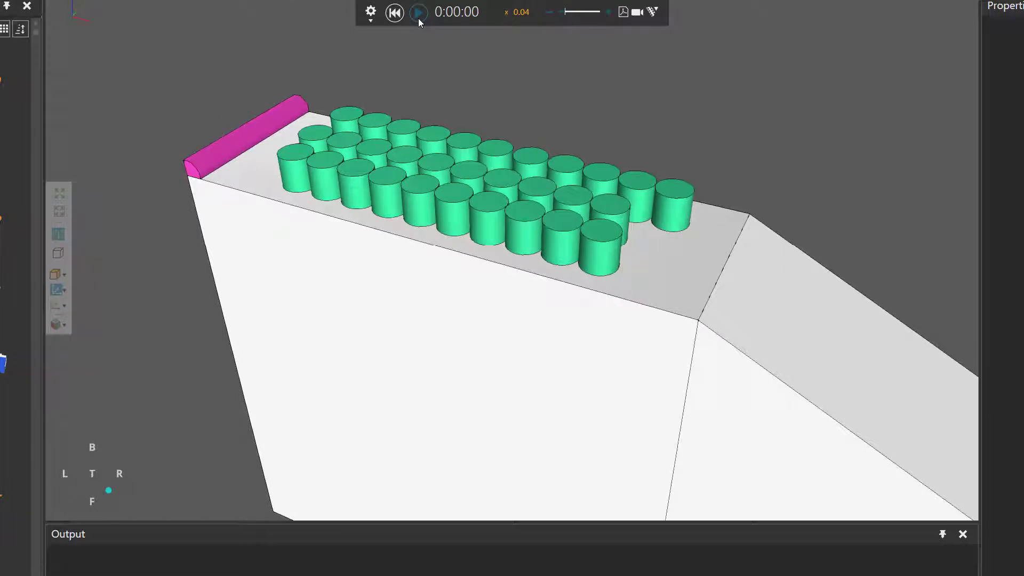
# - Play the demo simulation of cylinders pushed down the ramp, follow the parts to the lower end, and reset it
pyautogui.click(419, 17)
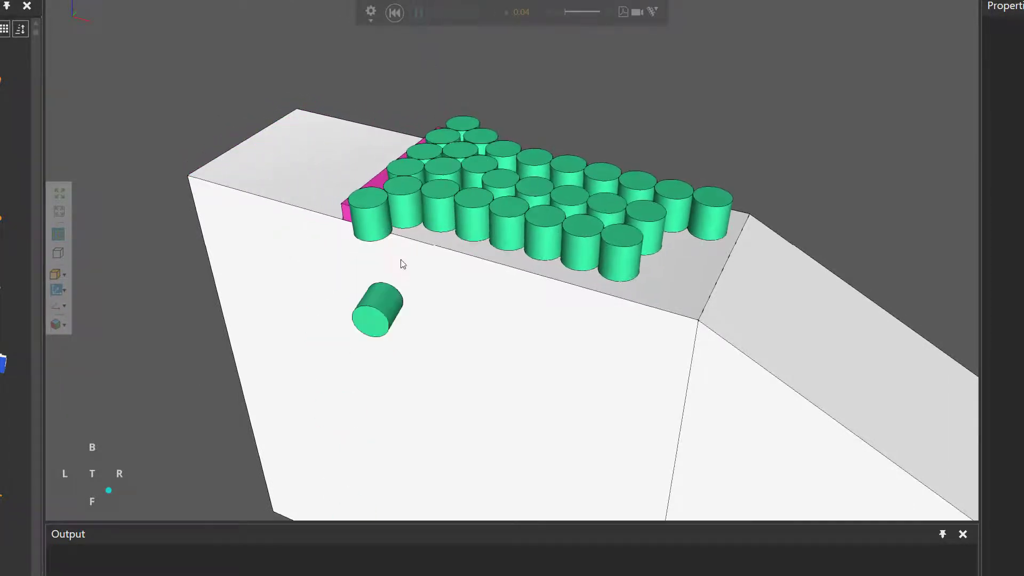
pyautogui.scroll(-4, 549, 365)
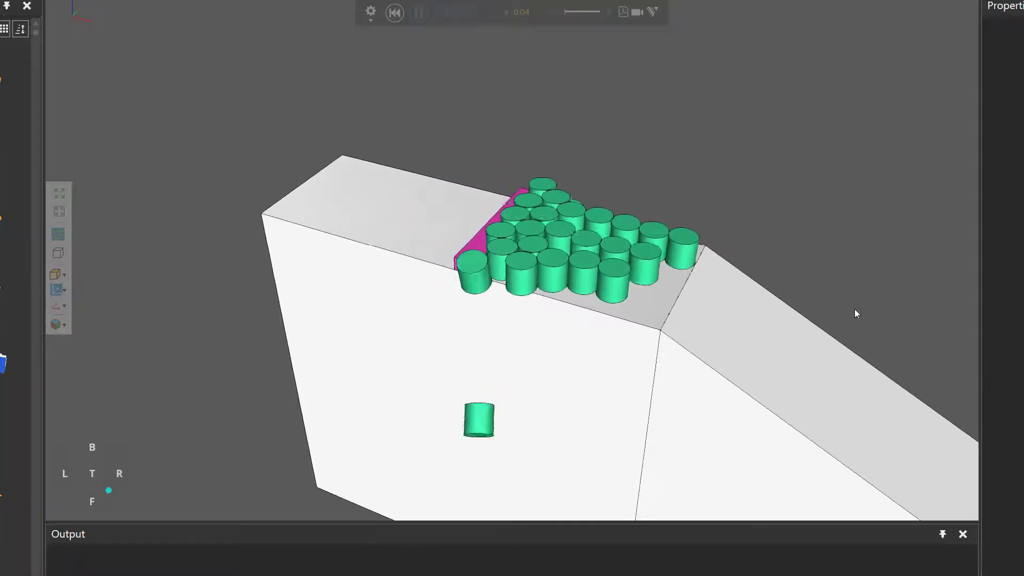
pyautogui.keyDown('shift'); pyautogui.moveTo(866, 304); pyautogui.dragTo(427, 85, button='middle'); pyautogui.keyUp('shift')
pyautogui.keyDown('shift'); pyautogui.moveTo(789, 283); pyautogui.dragTo(461, 127, button='middle'); pyautogui.keyUp('shift')
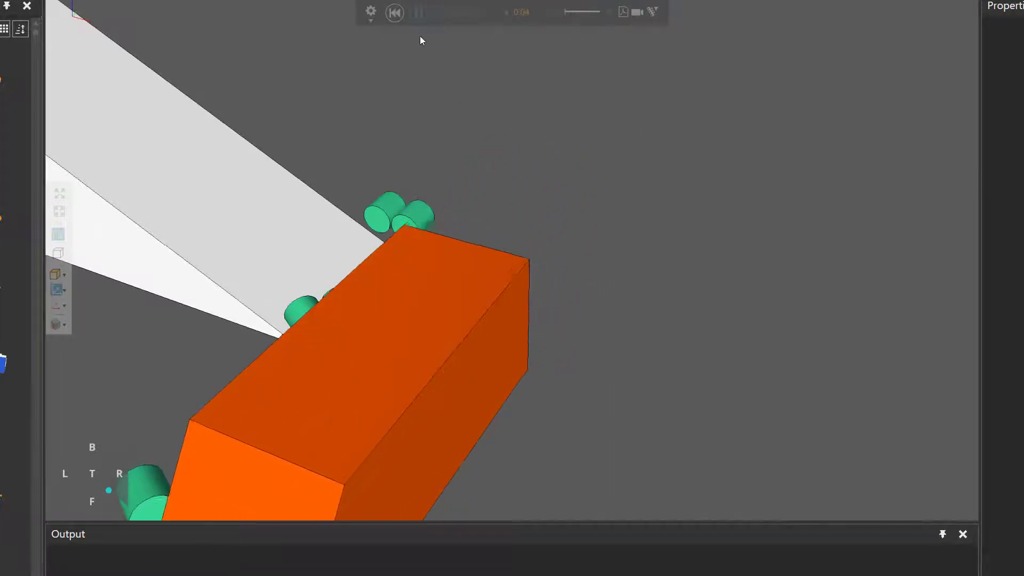
pyautogui.click(395, 12)
# - Create a new layout and place an Arrow Collider from the Physics models in it
pyautogui.hotkey('ctrl', 'n')
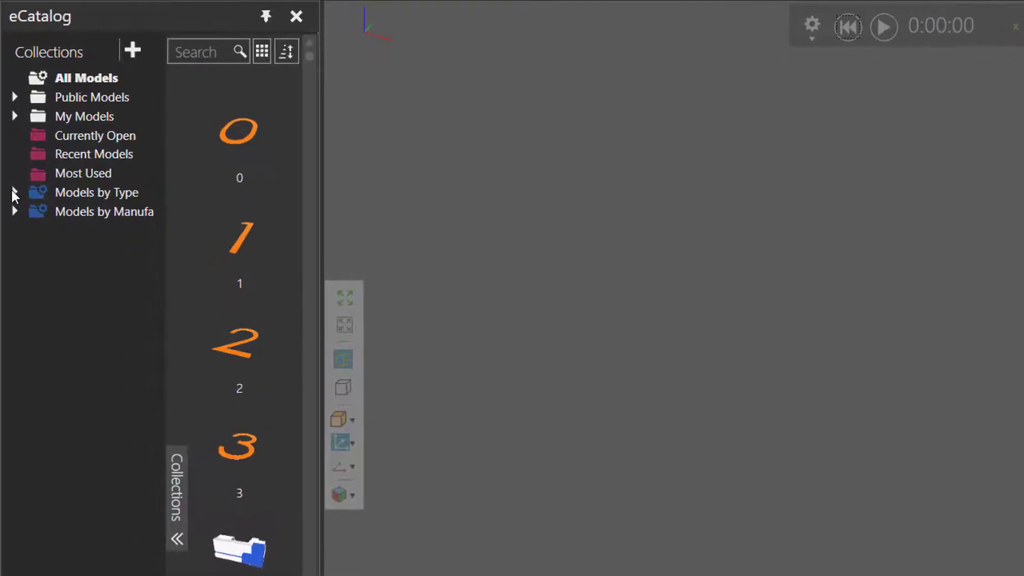
pyautogui.click(12, 192)
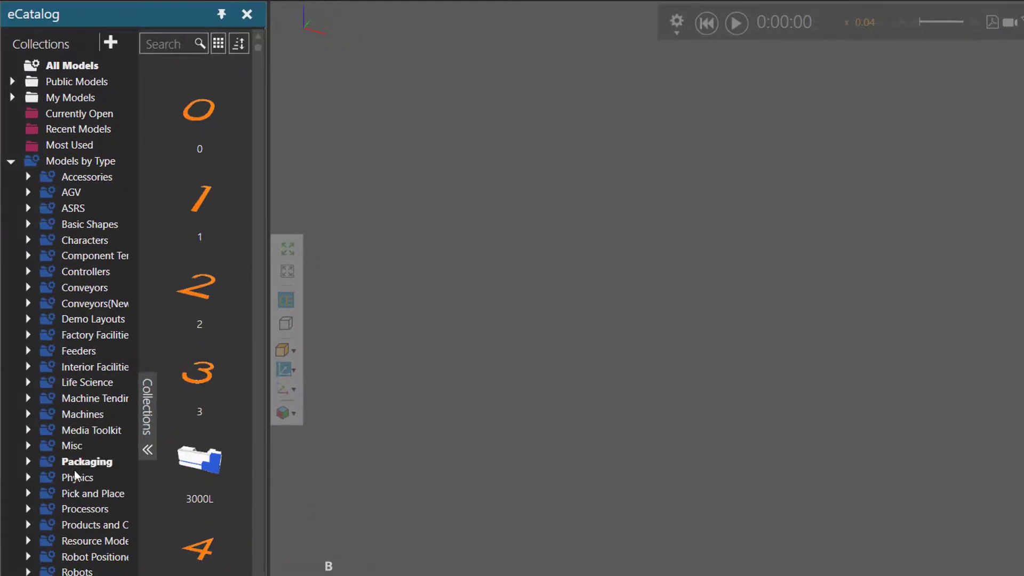
pyautogui.click(75, 473)
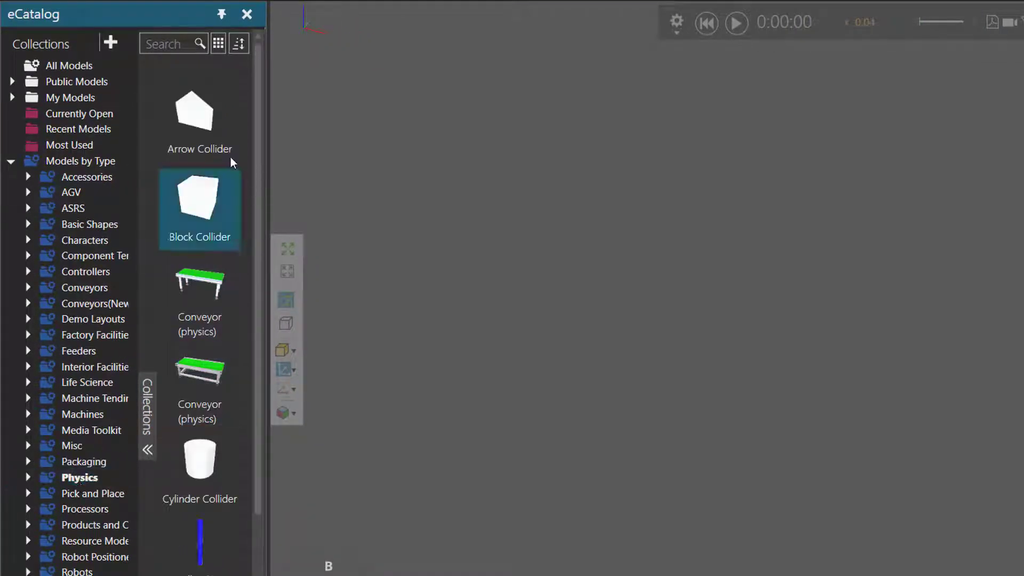
pyautogui.moveTo(231, 158); pyautogui.dragTo(325, 149)
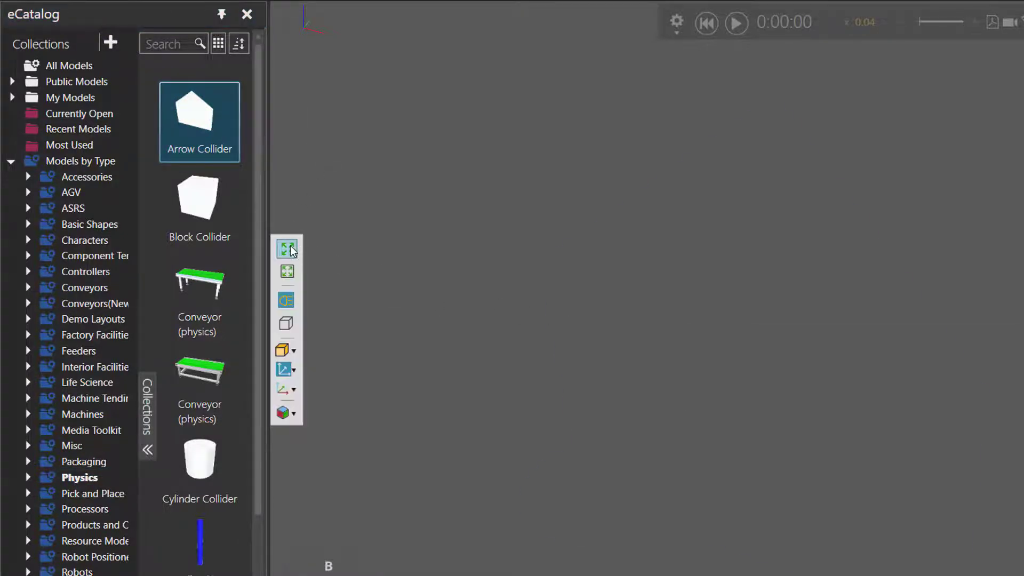
pyautogui.click(288, 249)
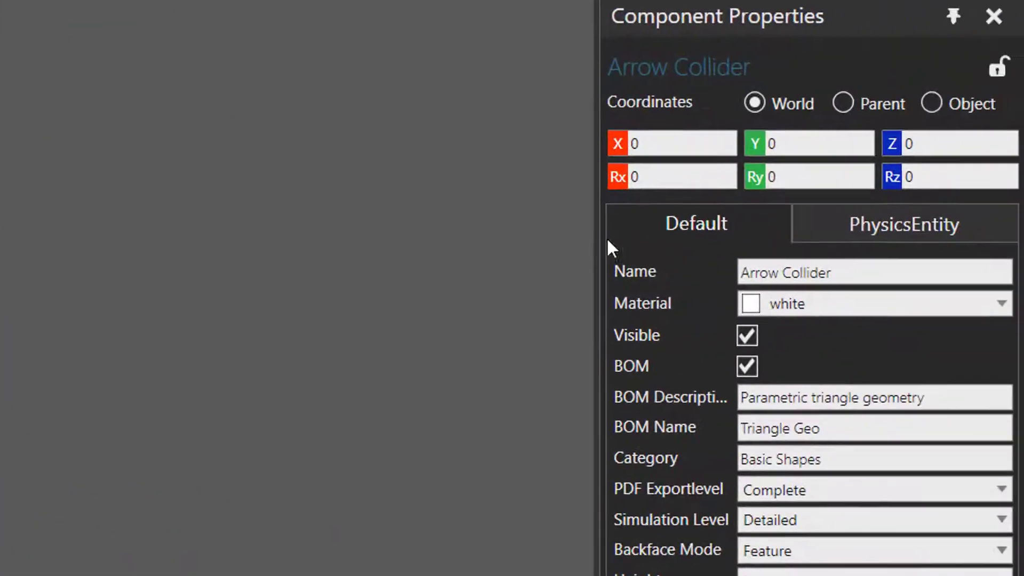
# - Set the arrow collider's X rotation to 90 degrees and its length to 1500 to form a ramp
pyautogui.click(646, 178)
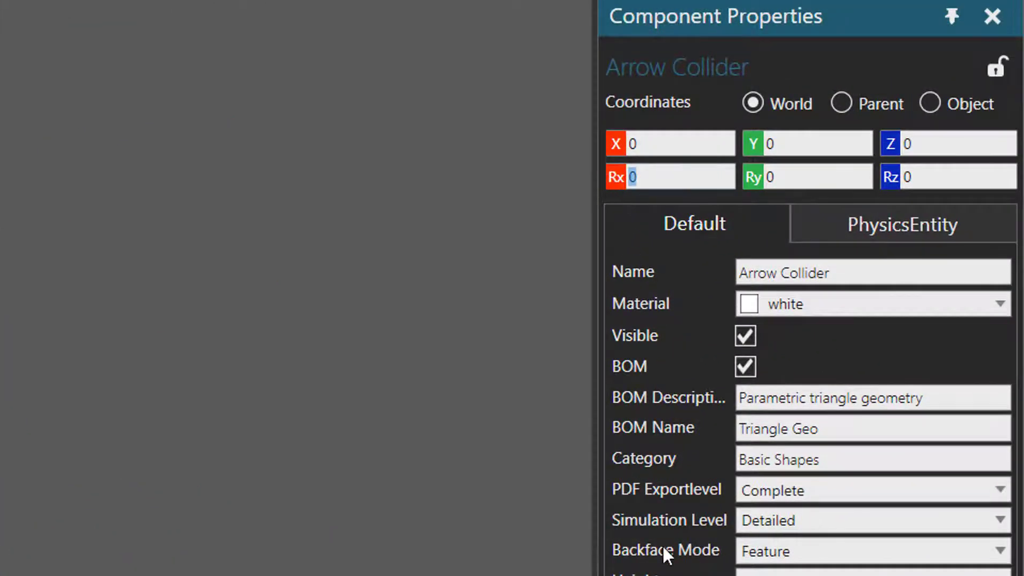
pyautogui.write('90')
pyautogui.press('Return')
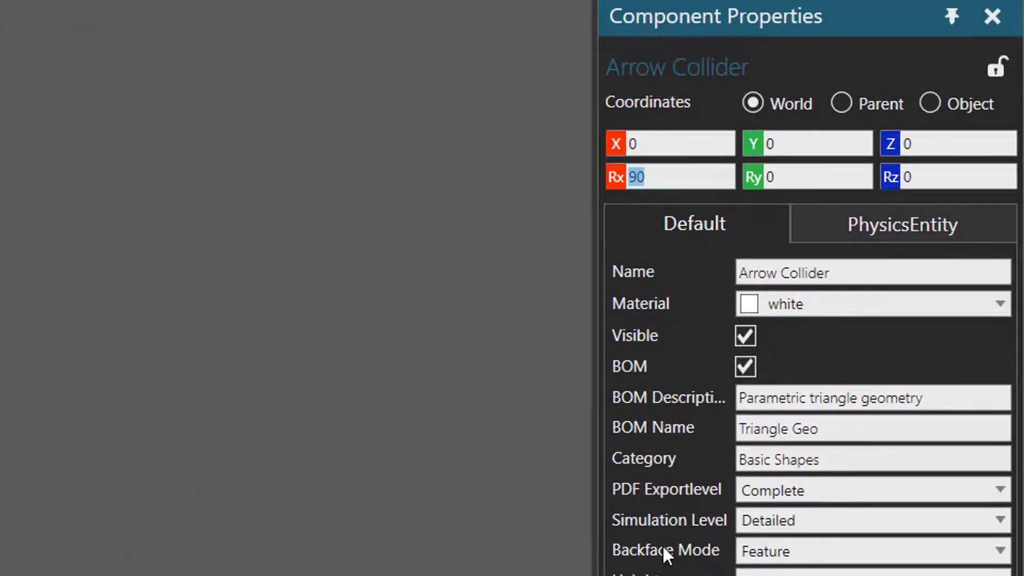
pyautogui.click(769, 265)
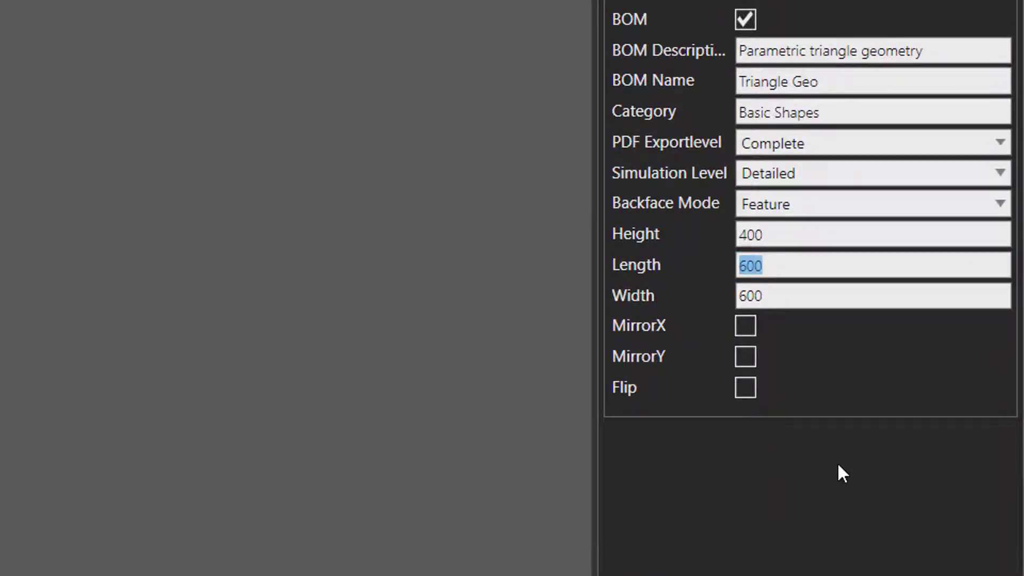
pyautogui.write('1500')
pyautogui.press('Return')
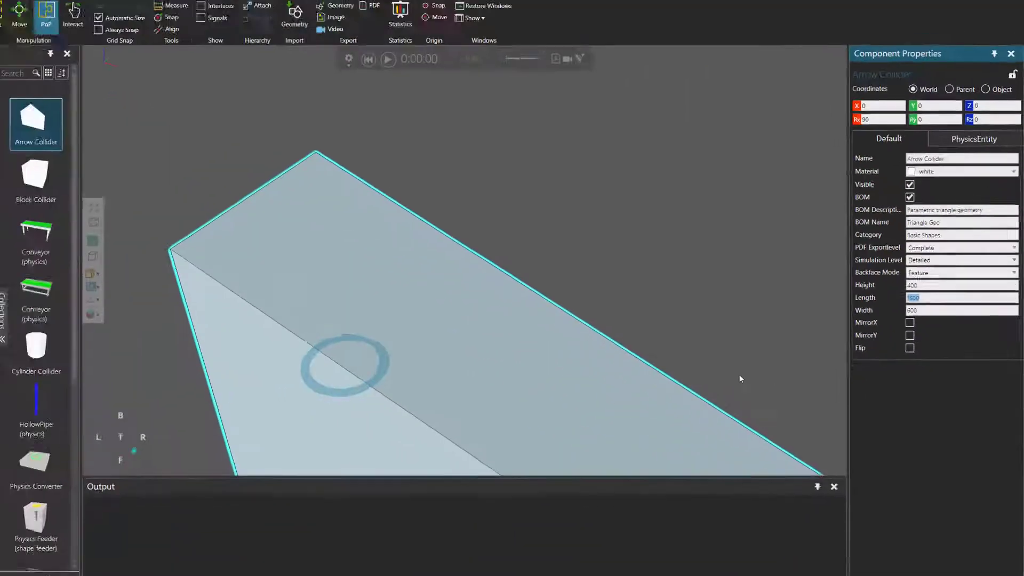
pyautogui.scroll(-3, 674, 290)
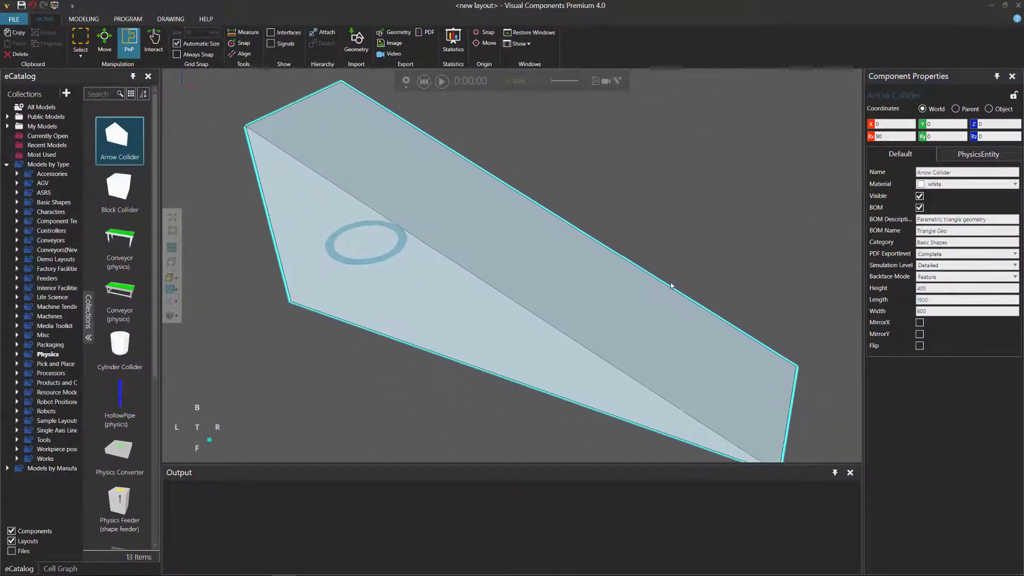
pyautogui.scroll(-2, 671, 283)
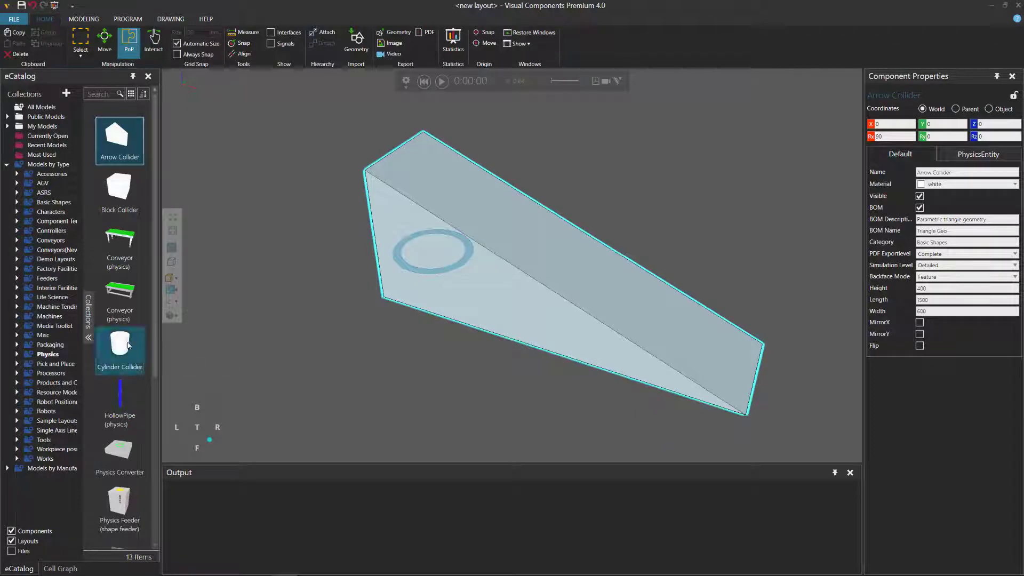
# - Add a Cylinder Collider, snap it onto the upper part of the ramp's sloped face, and reset its Y rotation
pyautogui.moveTo(127, 346); pyautogui.dragTo(322, 332)
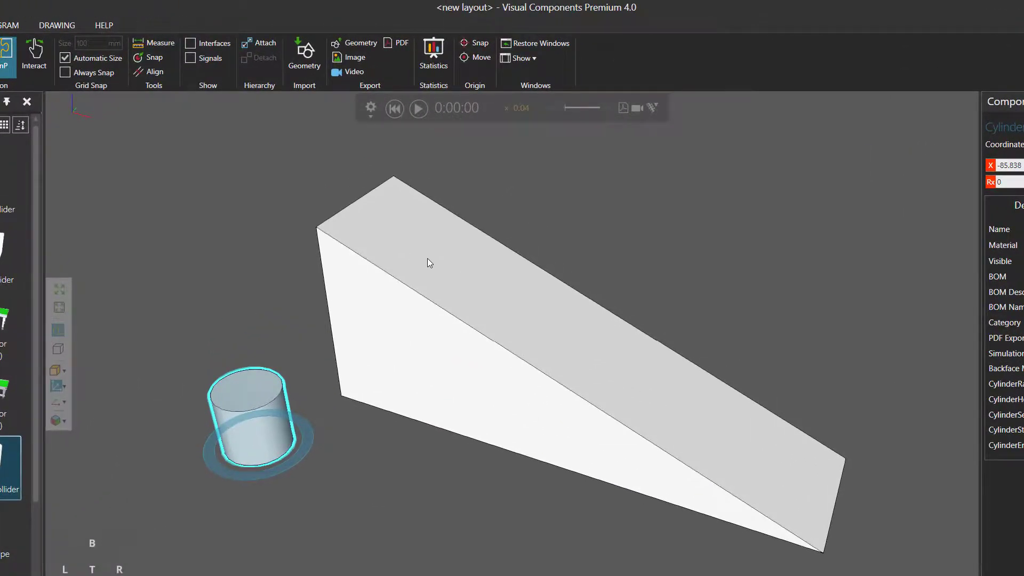
pyautogui.click(156, 60)
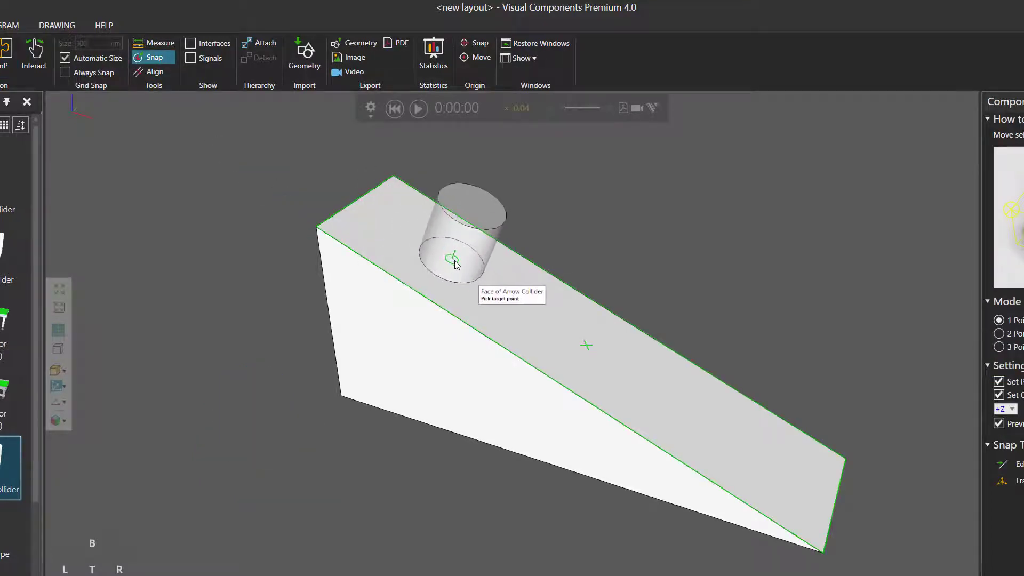
pyautogui.click(455, 261)
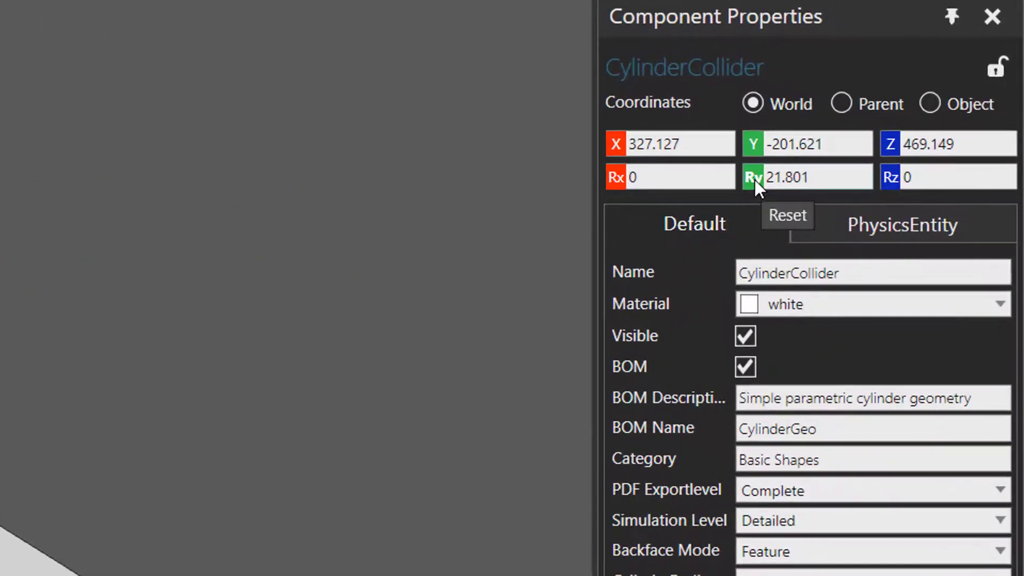
pyautogui.click(754, 180)
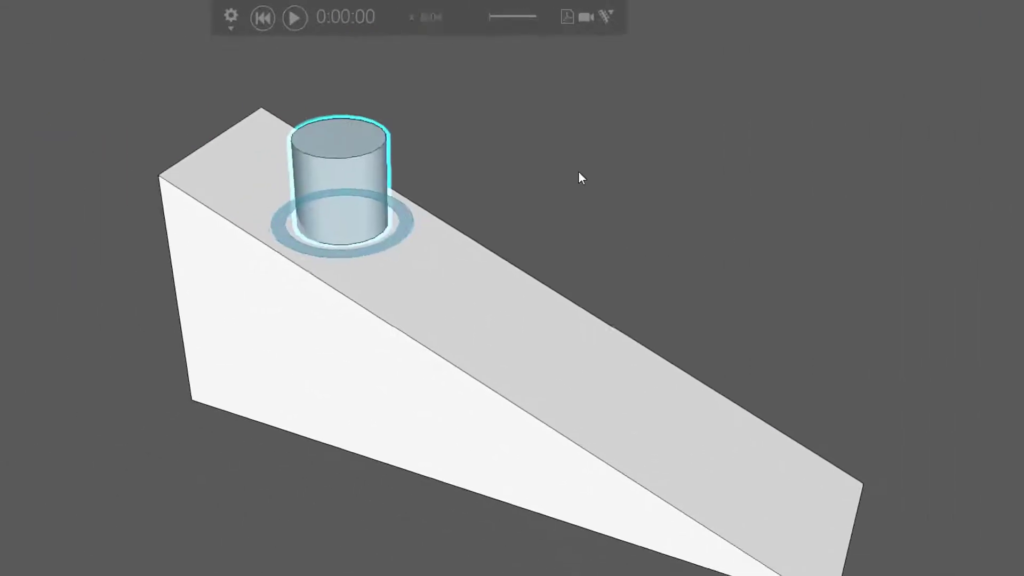
# - Raise the cylinder vertically above the ramp to a Z of about 927 mm, then run and reset the simulation
pyautogui.click(355, 139)
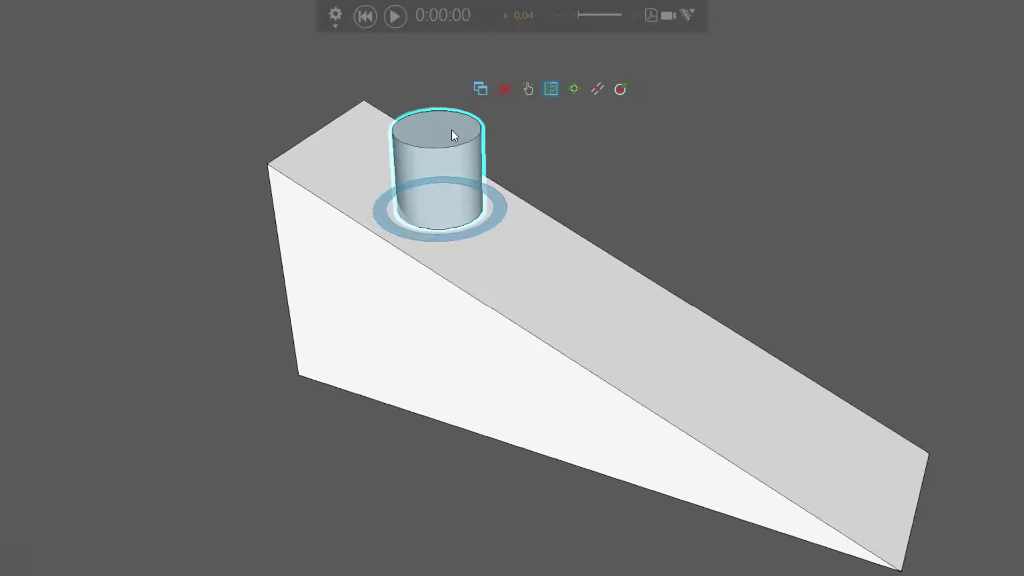
pyautogui.click(572, 90)
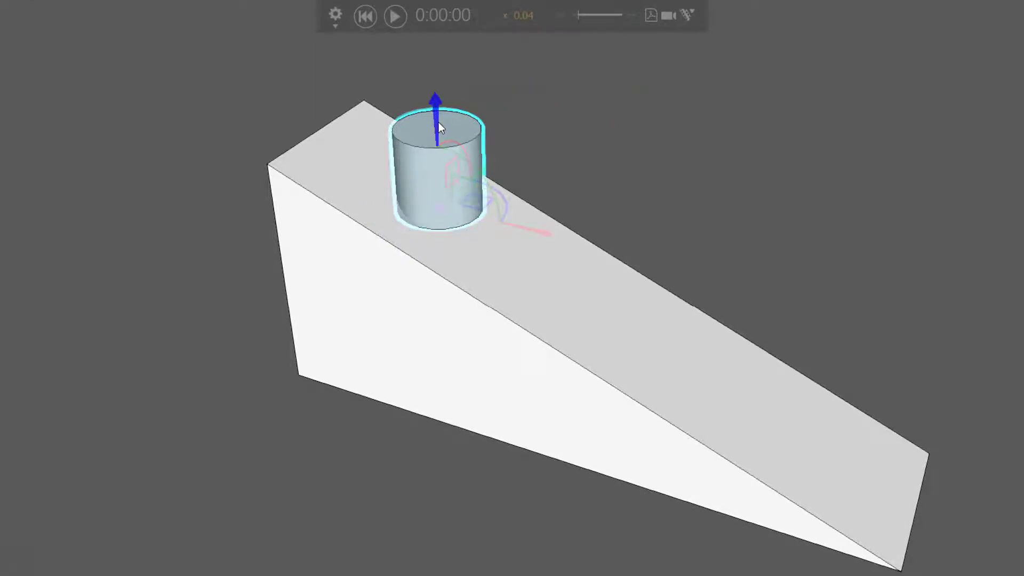
pyautogui.moveTo(434, 123); pyautogui.dragTo(434, 1)
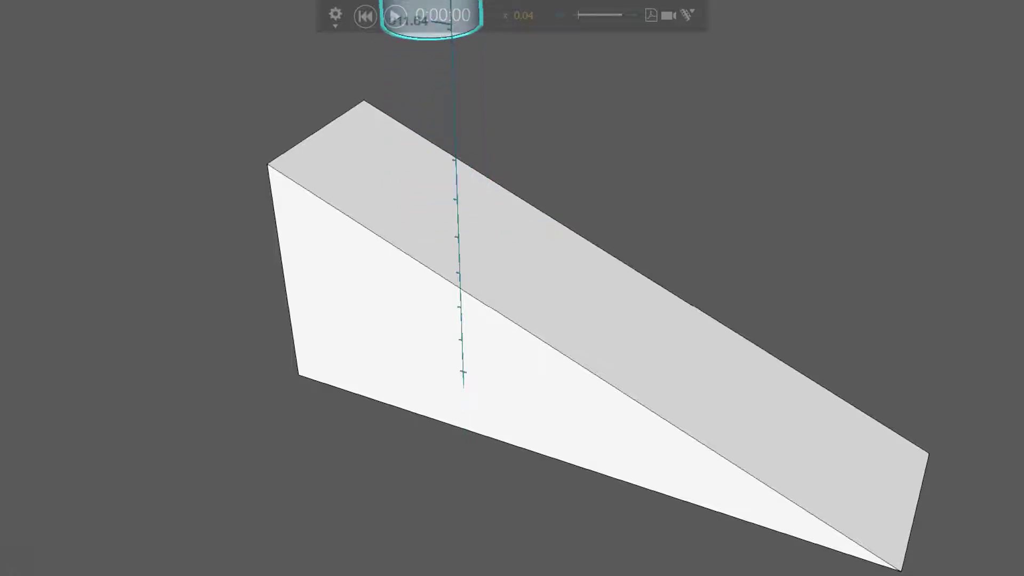
pyautogui.scroll(-3, 626, 332)
pyautogui.keyDown('ctrl'); pyautogui.moveTo(689, 226); pyautogui.dragTo(647, 271, button='middle'); pyautogui.keyUp('ctrl')
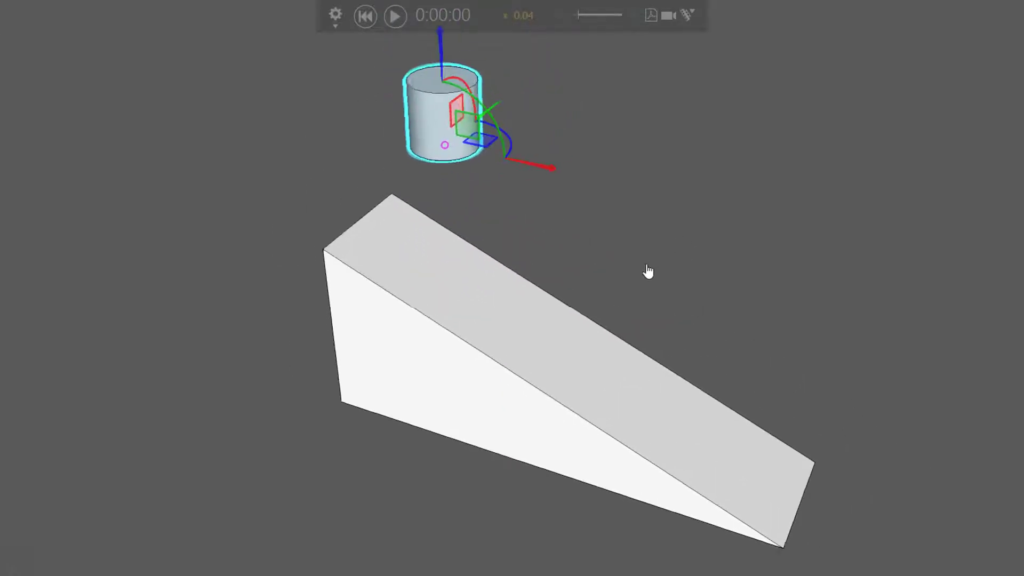
pyautogui.click(395, 16)
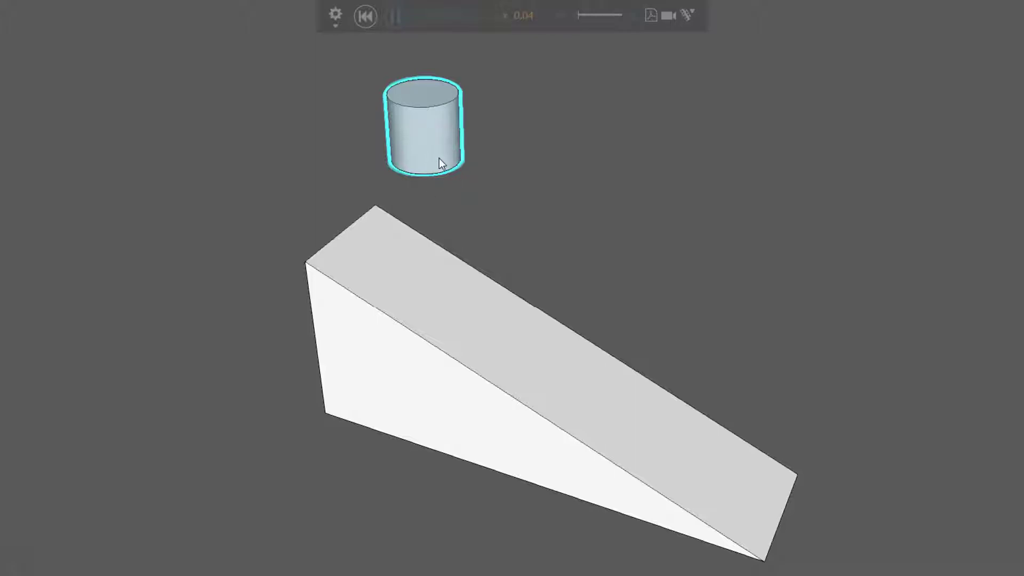
pyautogui.click(368, 17)
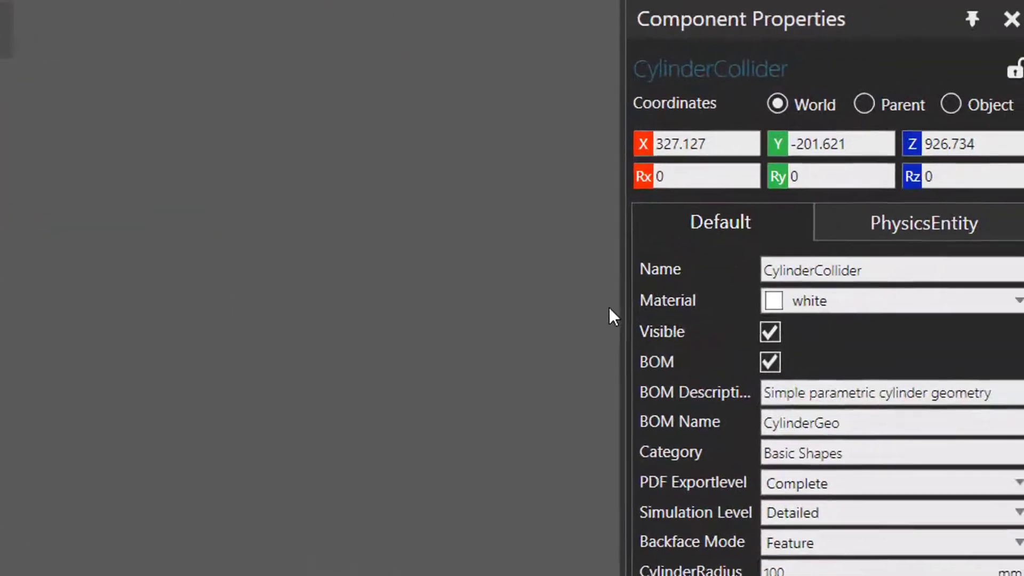
# - Set the cylinder's Physics Type to #In Physics, then run and reset the simulation
pyautogui.click(834, 234)
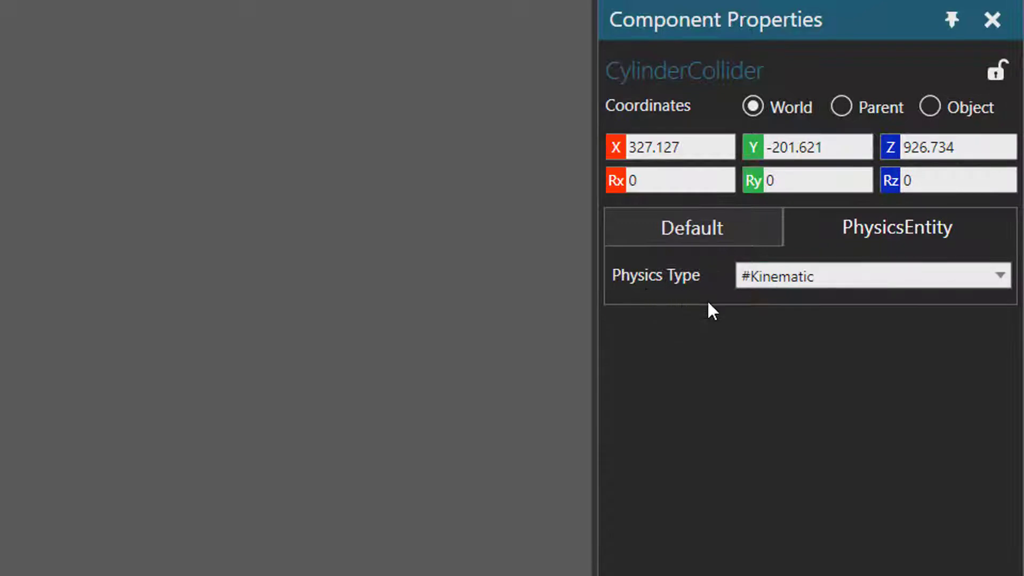
pyautogui.click(840, 279)
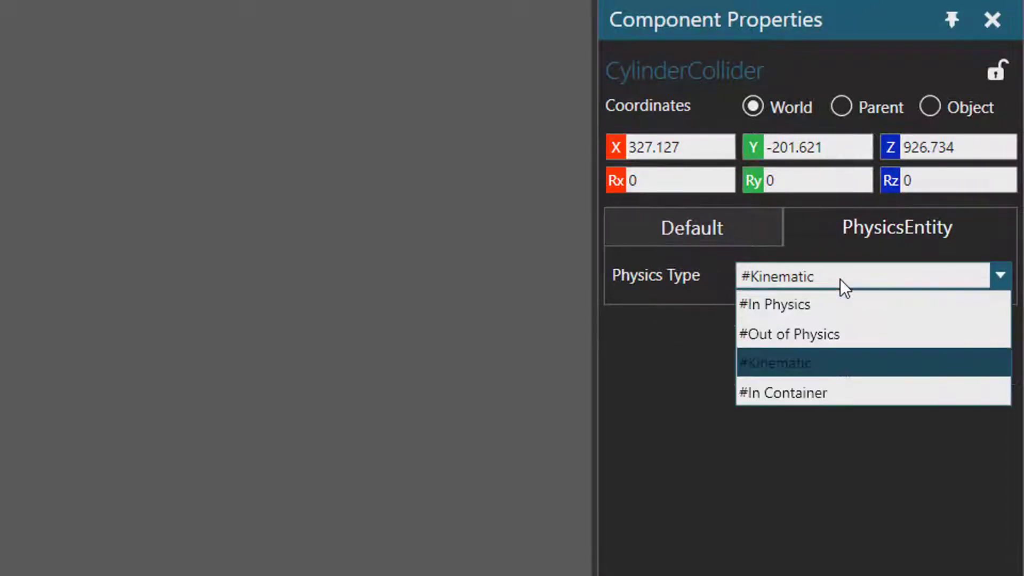
pyautogui.click(849, 308)
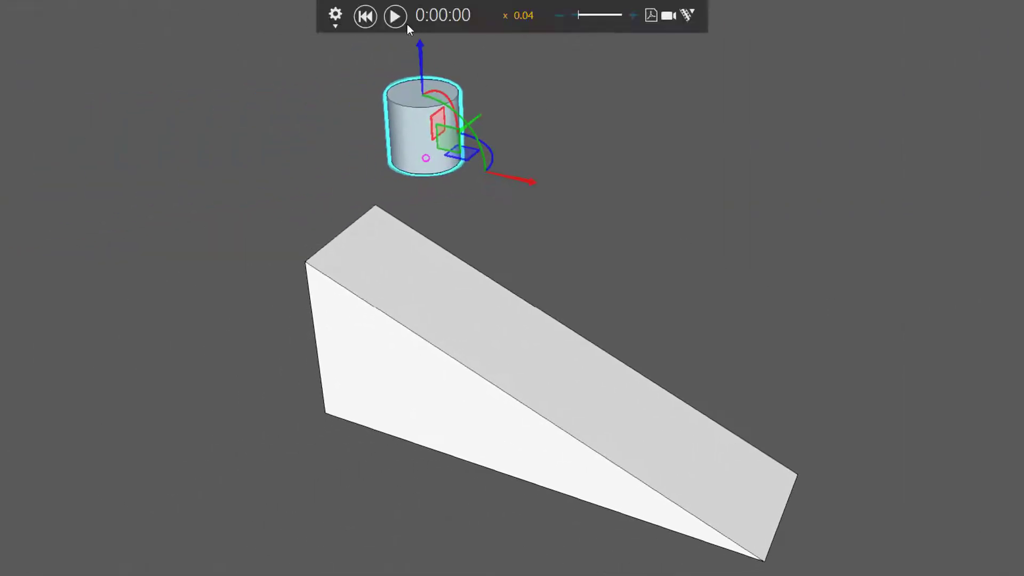
pyautogui.click(398, 17)
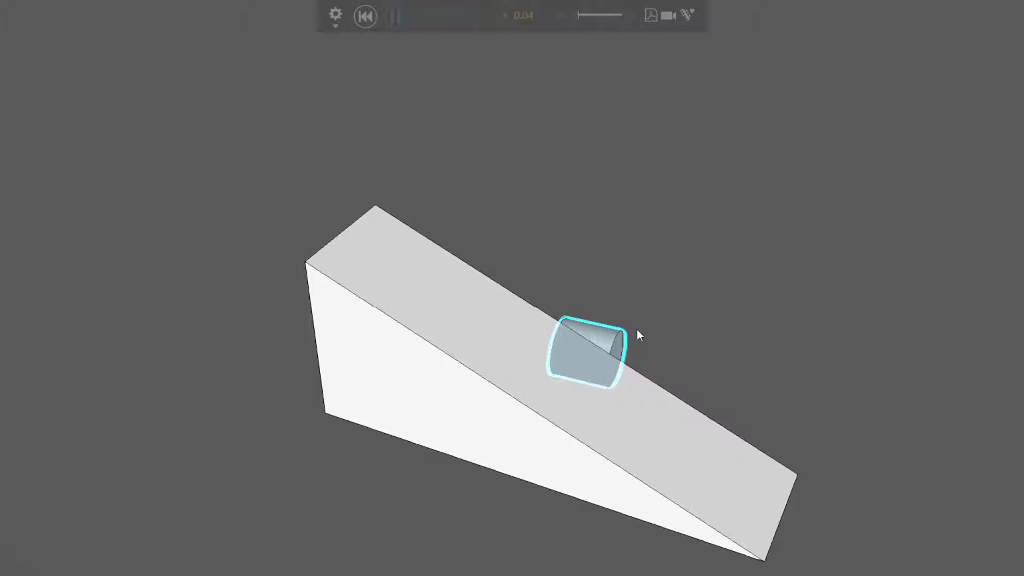
pyautogui.click(366, 16)
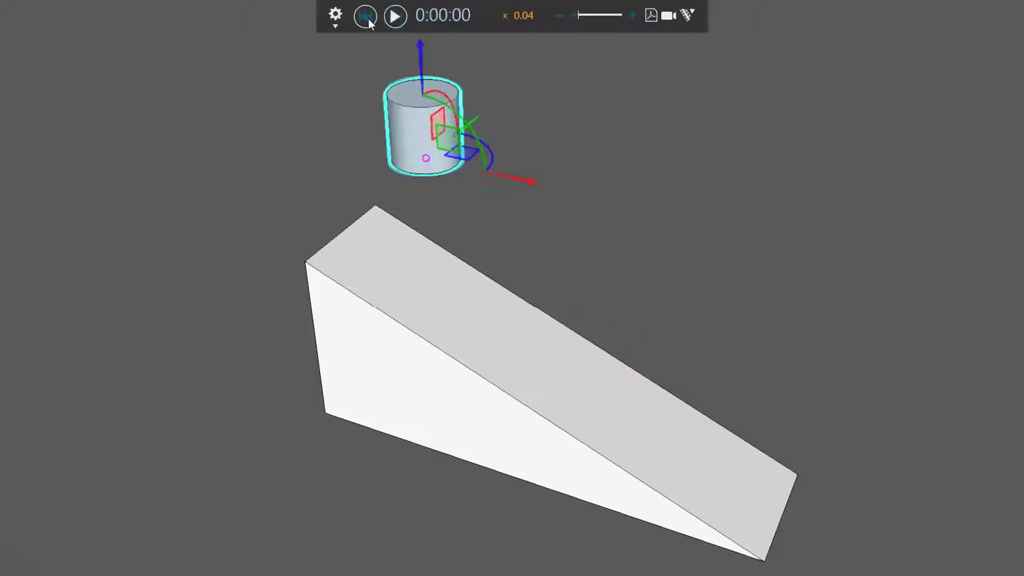
# - Lower the cylinder vertically to the upper part of the ramp's slope and run the simulation
pyautogui.scroll(3, 578, 270)
pyautogui.moveTo(594, 272); pyautogui.dragTo(585, 307, button='middle')
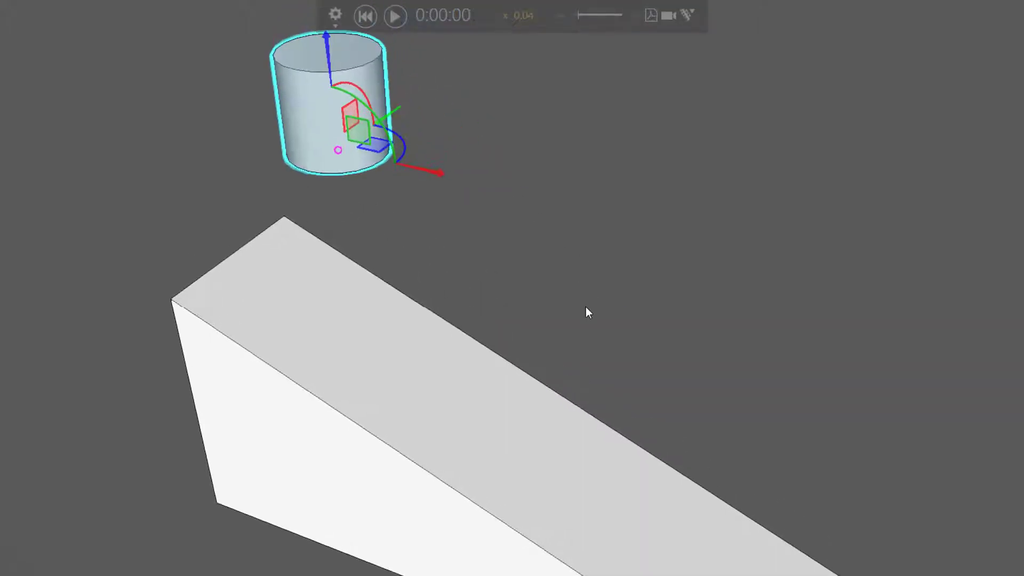
pyautogui.moveTo(594, 321); pyautogui.dragTo(598, 322, button='right')
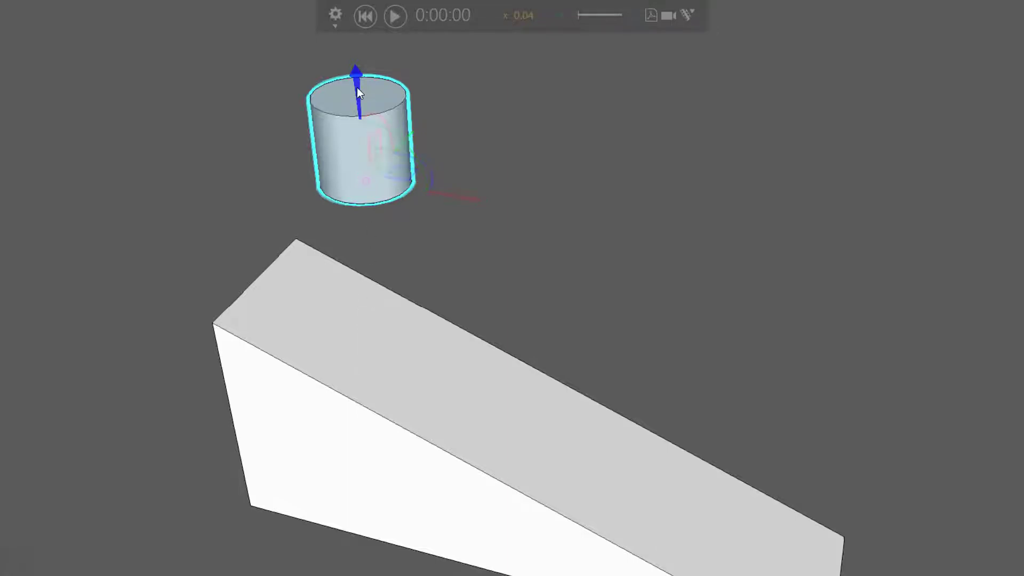
pyautogui.moveTo(357, 89); pyautogui.dragTo(348, 298)
pyautogui.scroll(3, 351, 338)
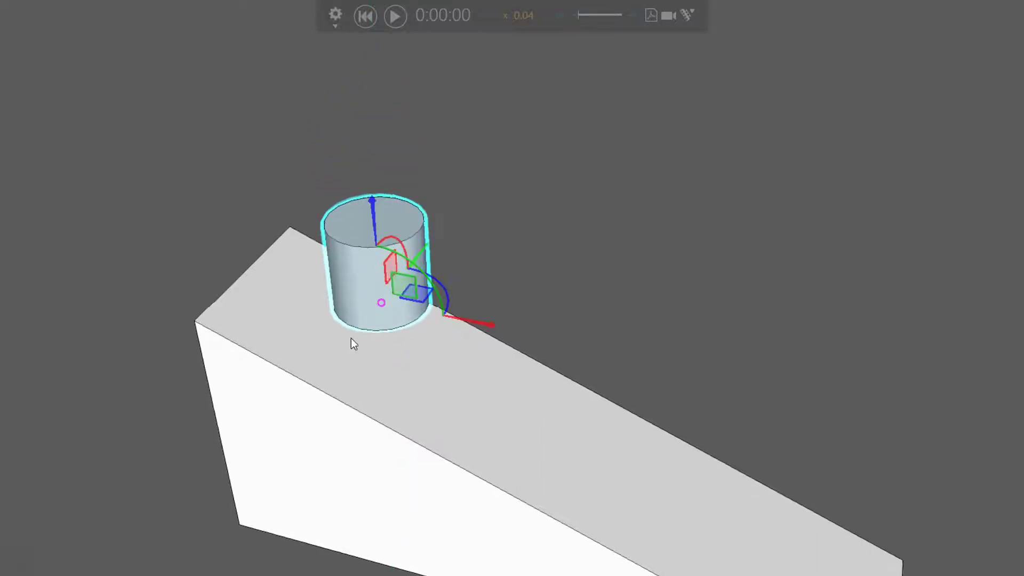
pyautogui.moveTo(443, 431); pyautogui.dragTo(443, 411, button='middle')
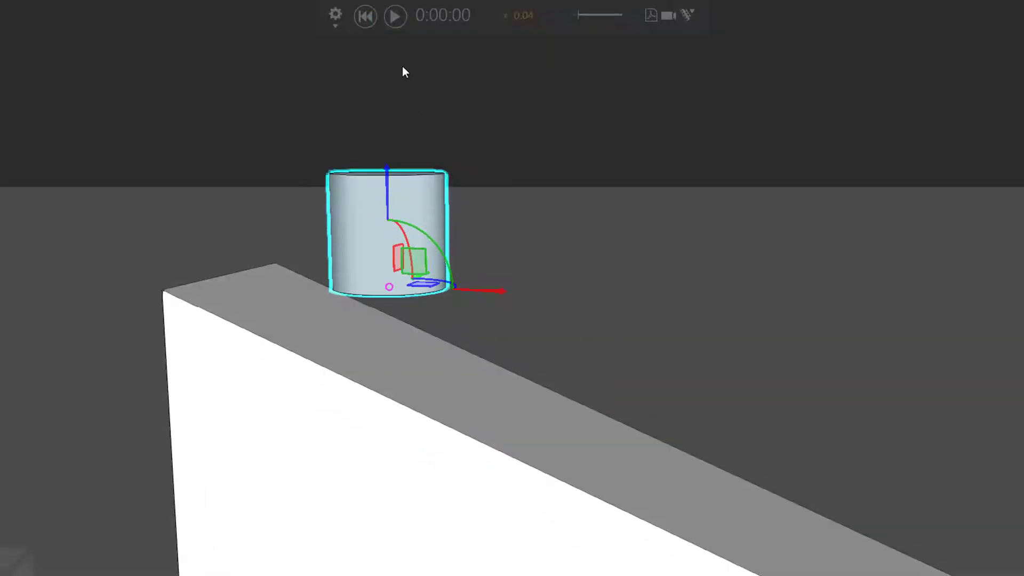
pyautogui.click(397, 21)
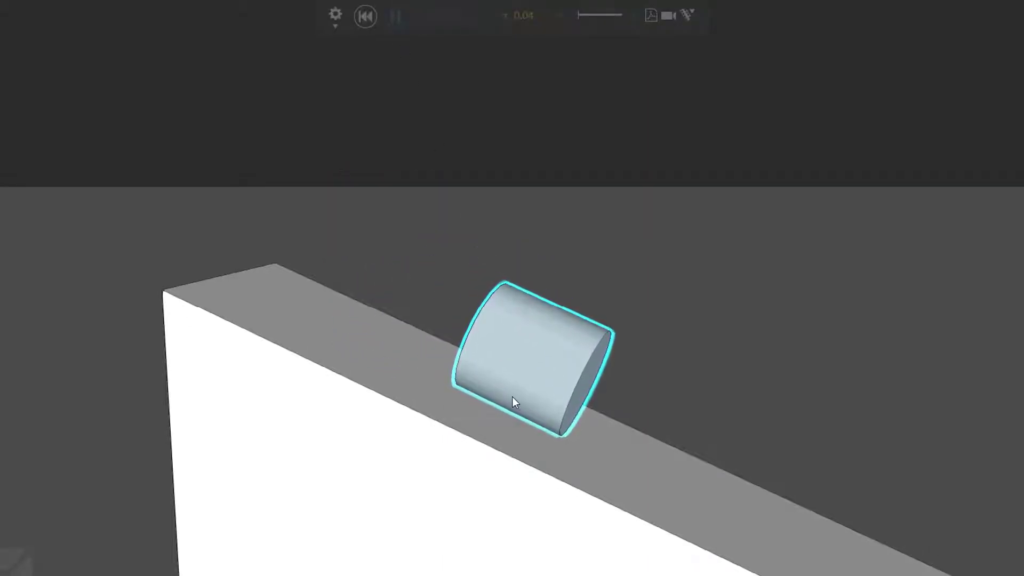
pyautogui.moveTo(853, 489); pyautogui.dragTo(852, 438, button='middle')
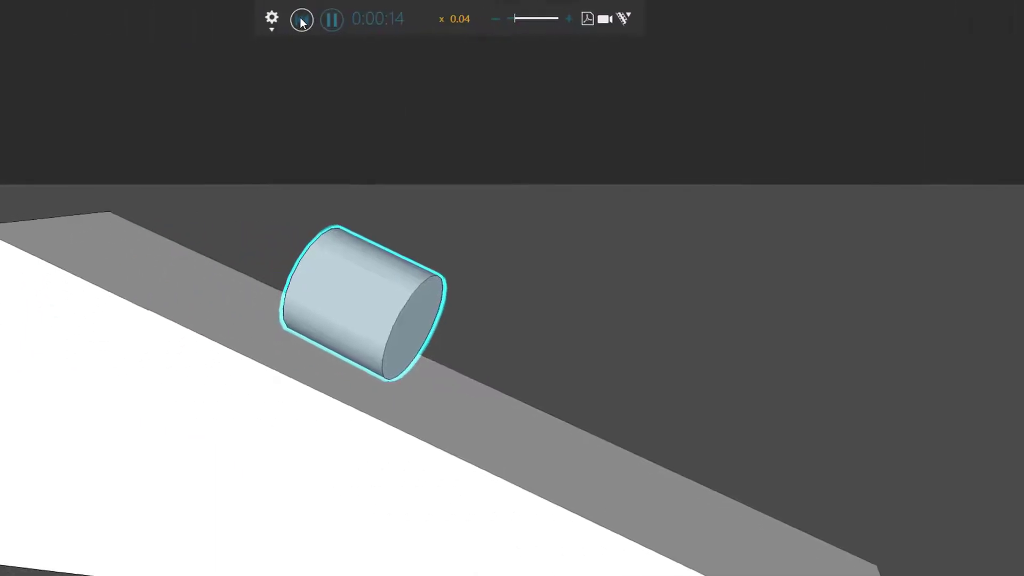
# - Reset the simulation, lower the cylinder slightly towards the ramp's slope, then run and reset the simulation again
pyautogui.click(381, 20)
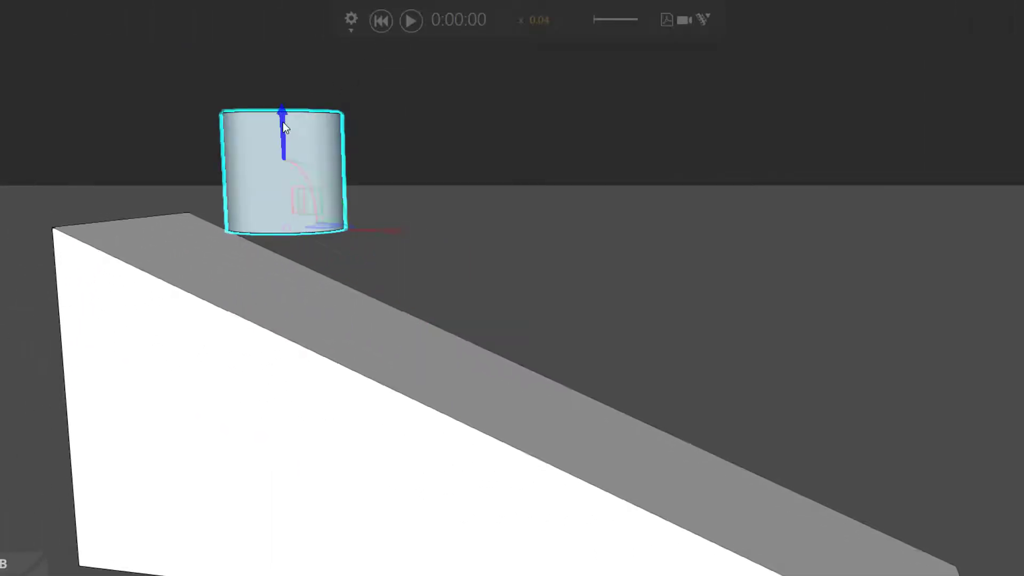
pyautogui.moveTo(283, 122); pyautogui.dragTo(283, 134)
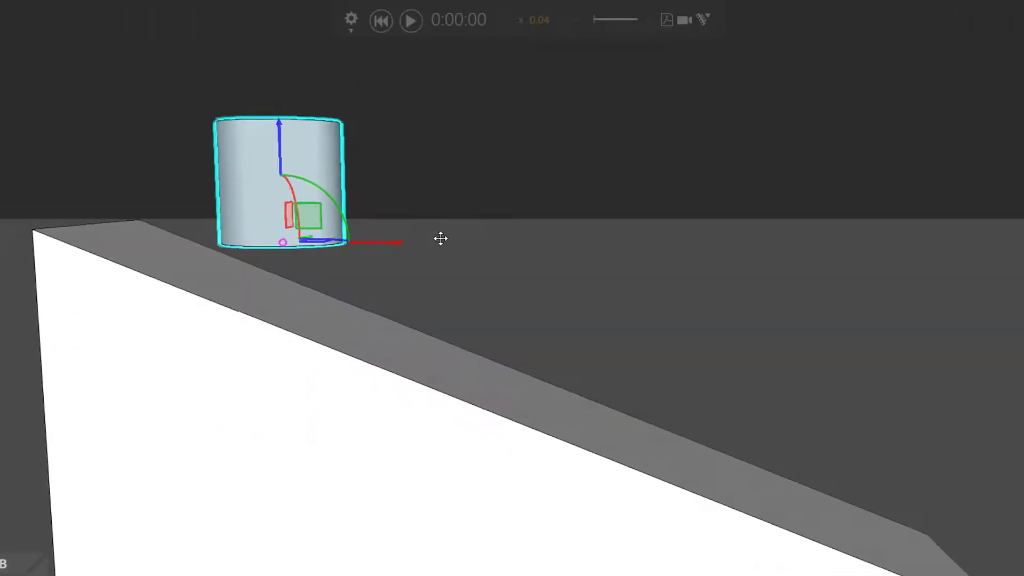
pyautogui.click(410, 24)
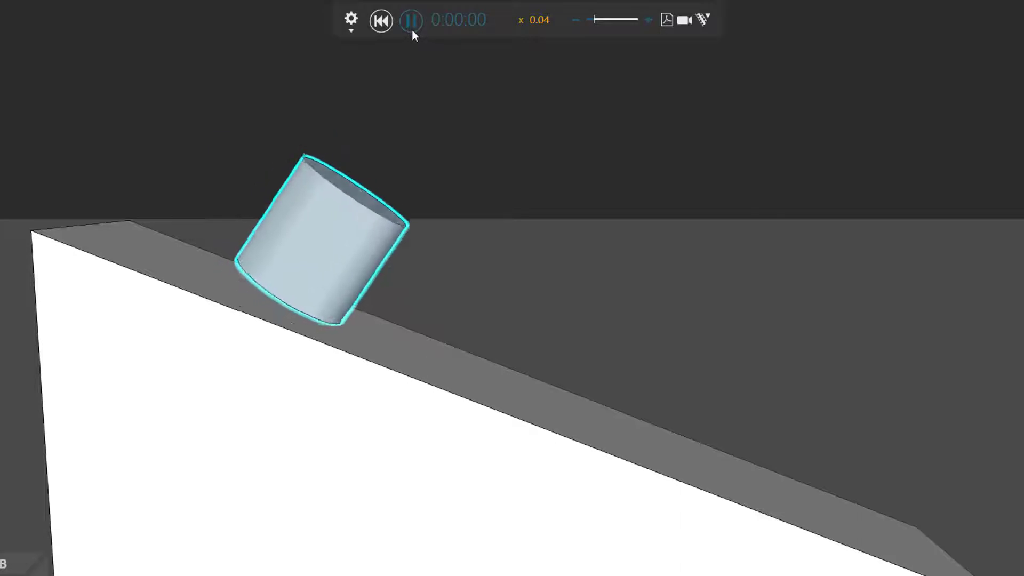
pyautogui.moveTo(484, 299); pyautogui.dragTo(475, 301, button='middle')
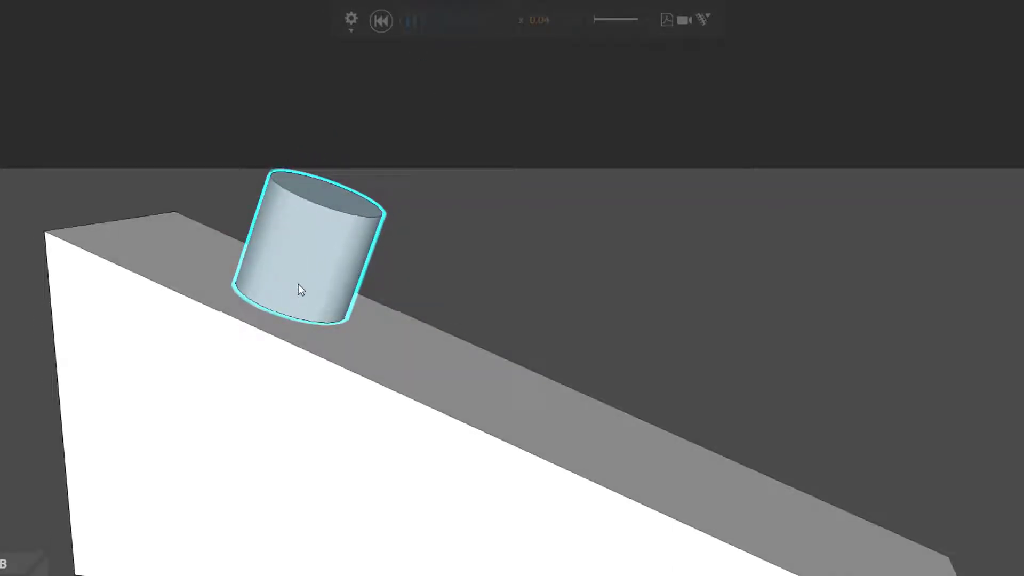
pyautogui.click(383, 30)
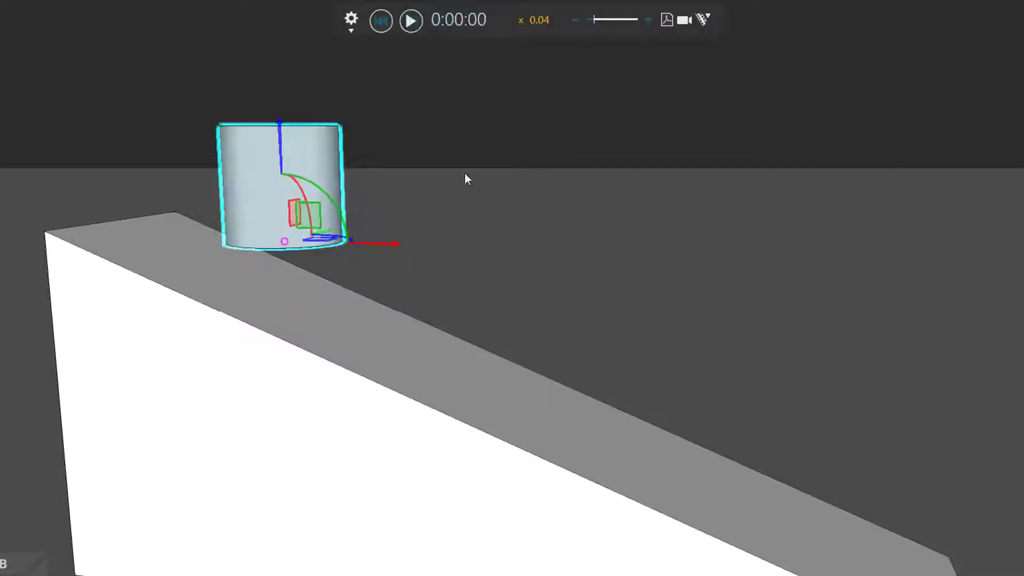
# - Raise the cylinder vertically to well above the ramp, then run and reset the simulation
pyautogui.scroll(-3, 521, 233)
pyautogui.moveTo(569, 219); pyautogui.dragTo(555, 395, button='middle')
pyautogui.moveTo(350, 319); pyautogui.dragTo(342, 0)
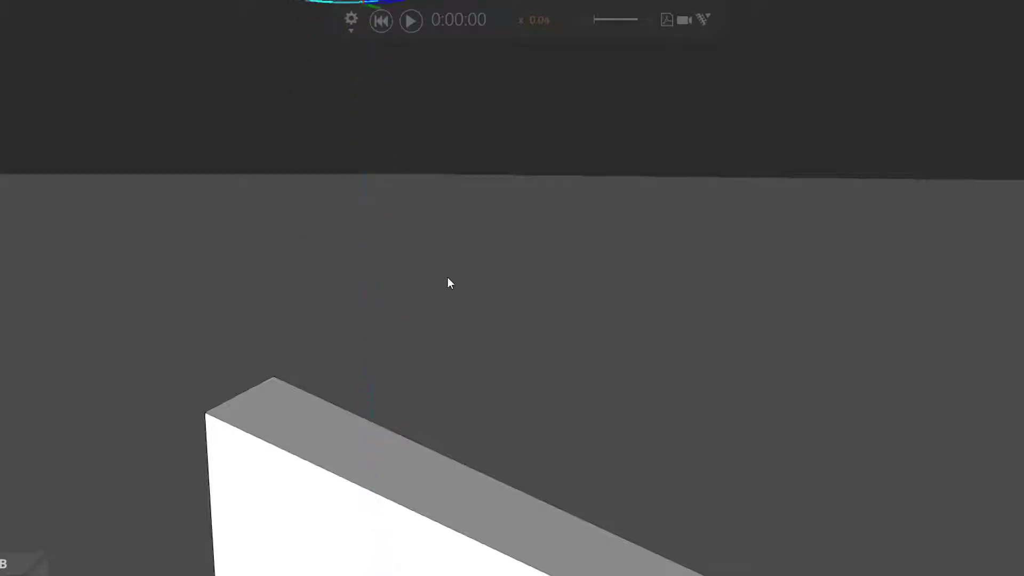
pyautogui.scroll(-3, 447, 277)
pyautogui.moveTo(593, 288); pyautogui.dragTo(577, 347, button='middle')
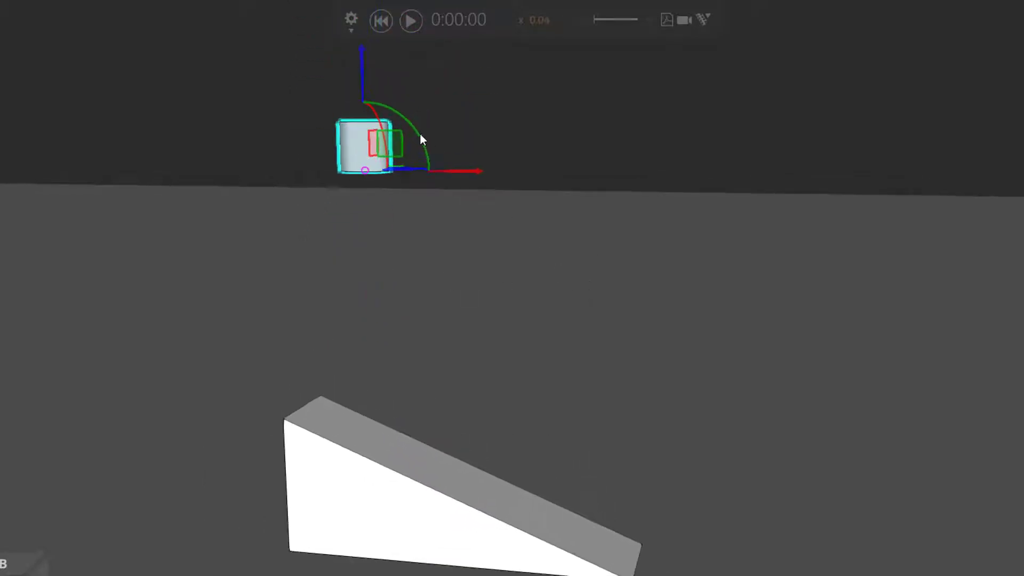
pyautogui.click(412, 21)
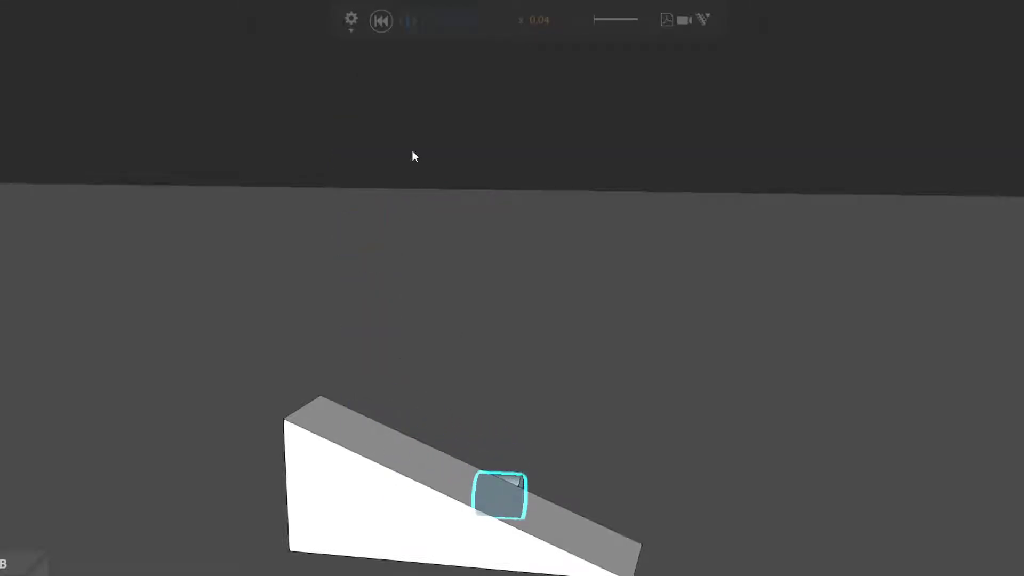
pyautogui.click(380, 21)
# - Lower the cylinder vertically to just above the ramp's upper end, then run and reset the simulation
pyautogui.moveTo(363, 56); pyautogui.dragTo(378, 308)
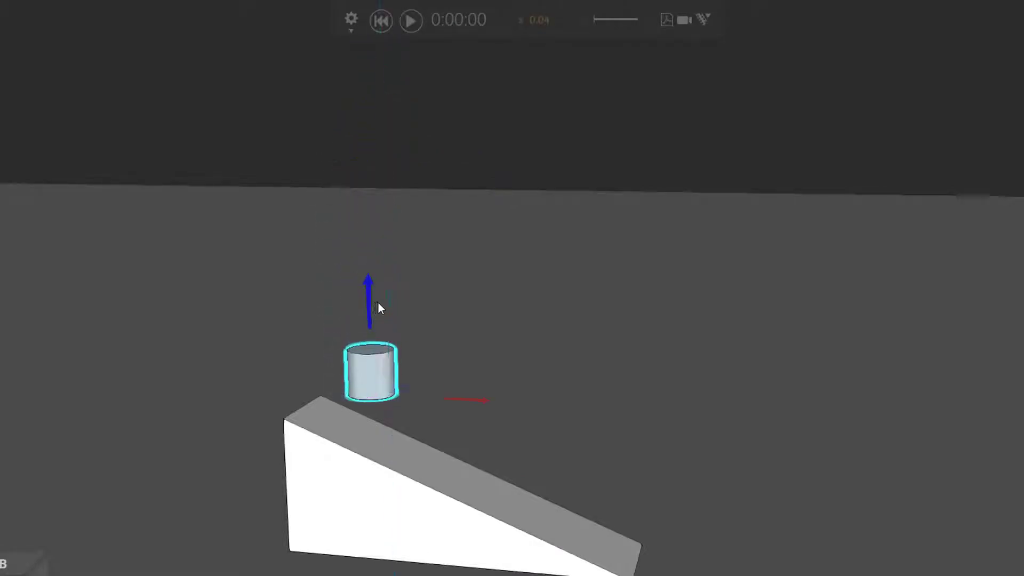
pyautogui.click(412, 21)
pyautogui.scroll(3, 475, 382)
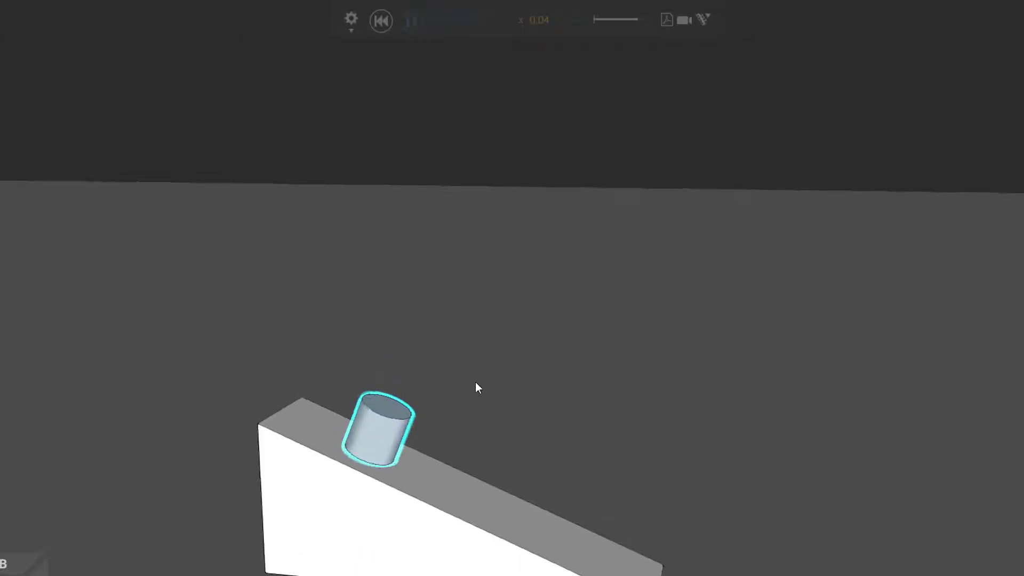
pyautogui.moveTo(500, 449); pyautogui.dragTo(514, 473, button='right')
pyautogui.scroll(1, 523, 471)
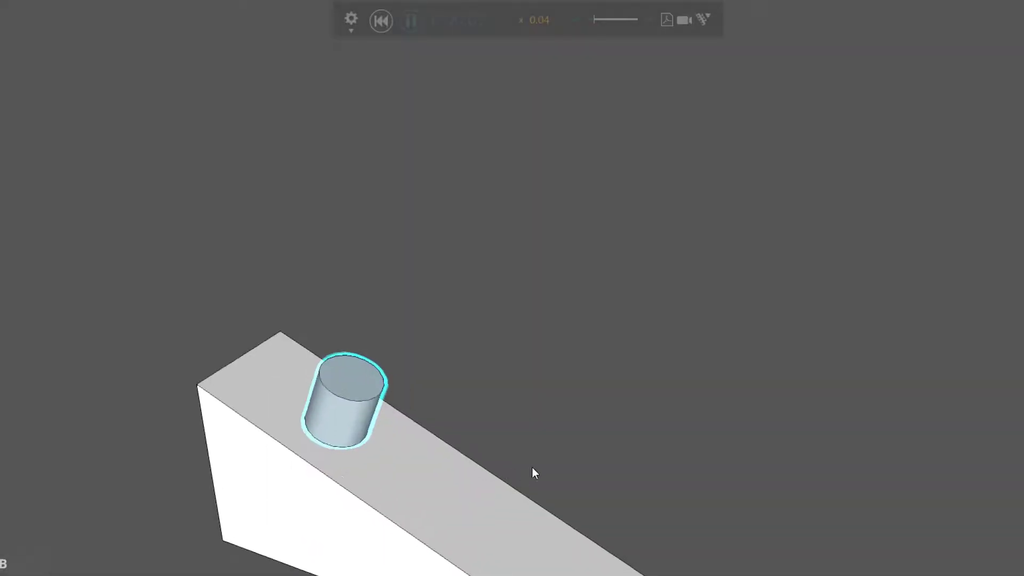
pyautogui.moveTo(532, 453); pyautogui.dragTo(502, 386, button='middle')
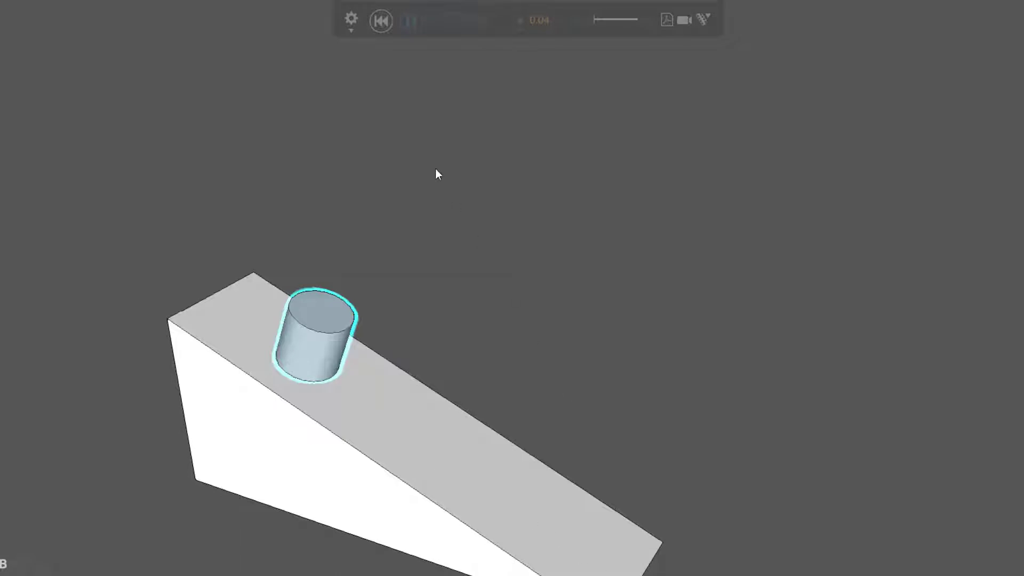
pyautogui.click(381, 22)
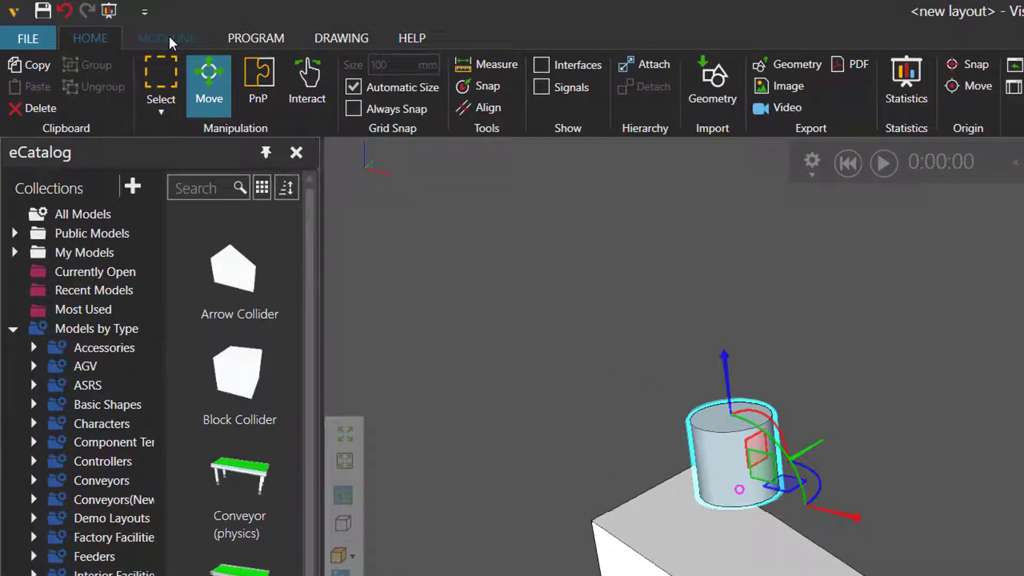
# - Show the behaviors of the CylinderCollider in the component graph and open the properties of its PhysicsEntity
pyautogui.click(169, 37)
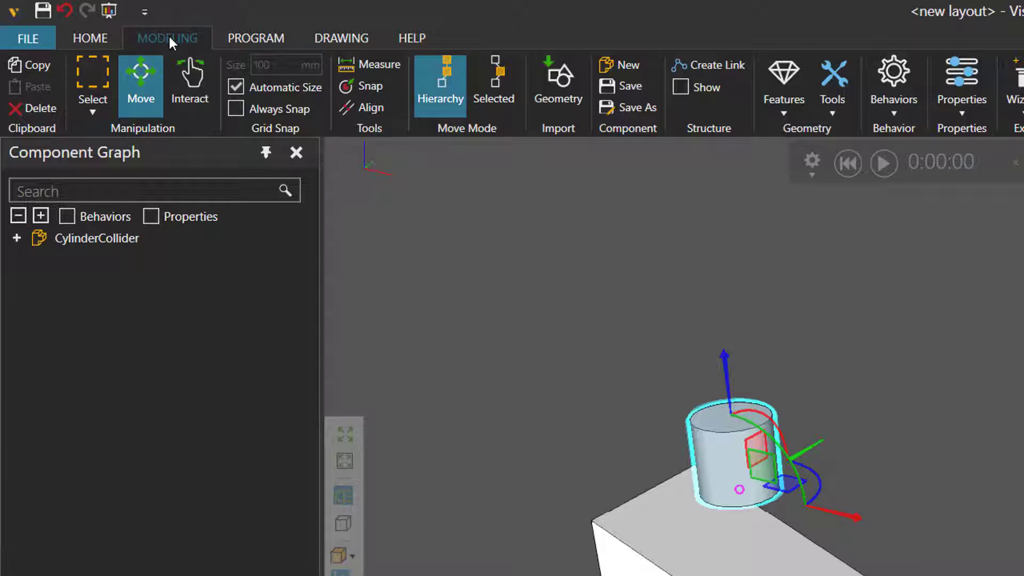
pyautogui.click(69, 213)
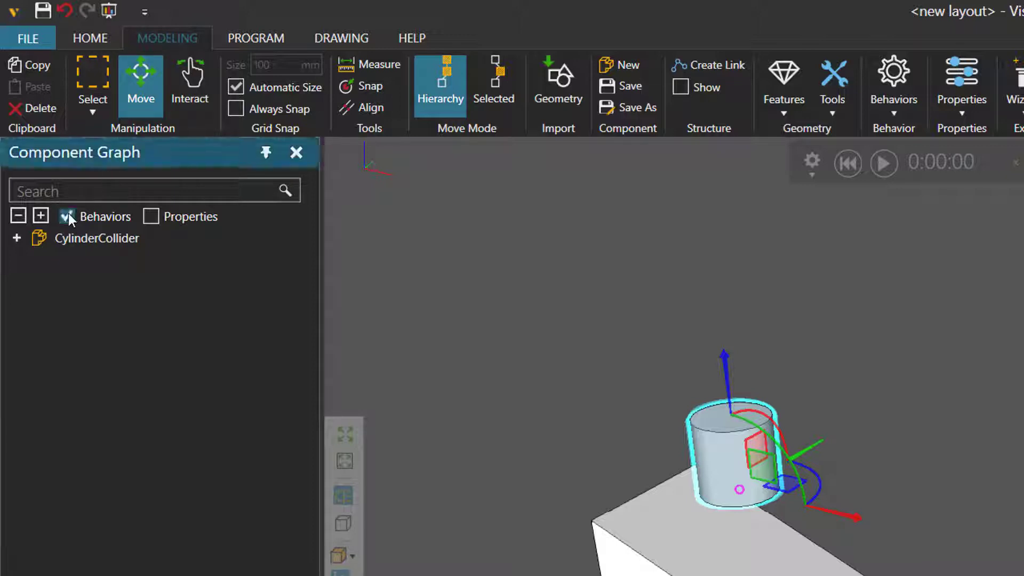
pyautogui.click(17, 238)
pyautogui.click(35, 258)
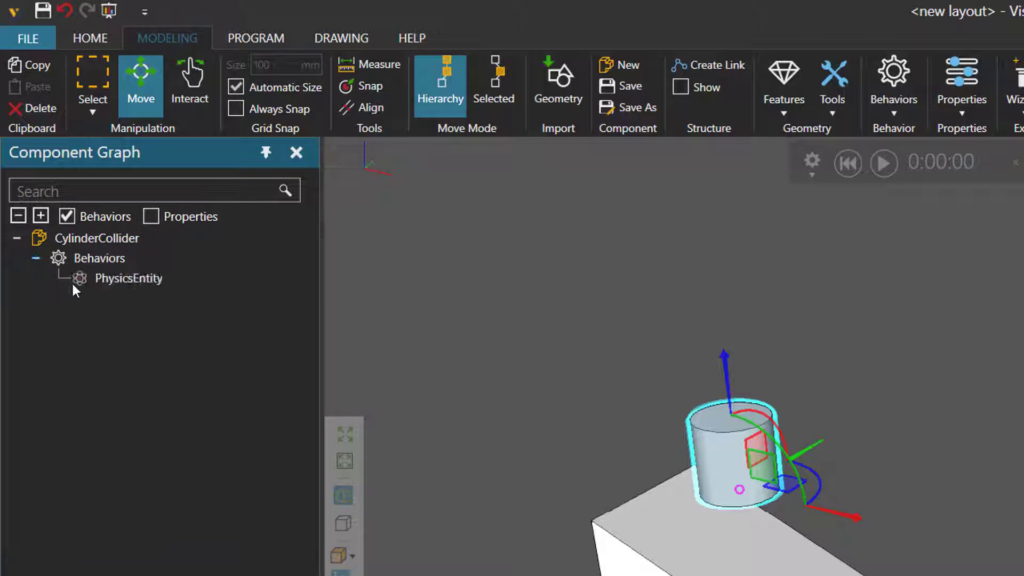
pyautogui.click(146, 278)
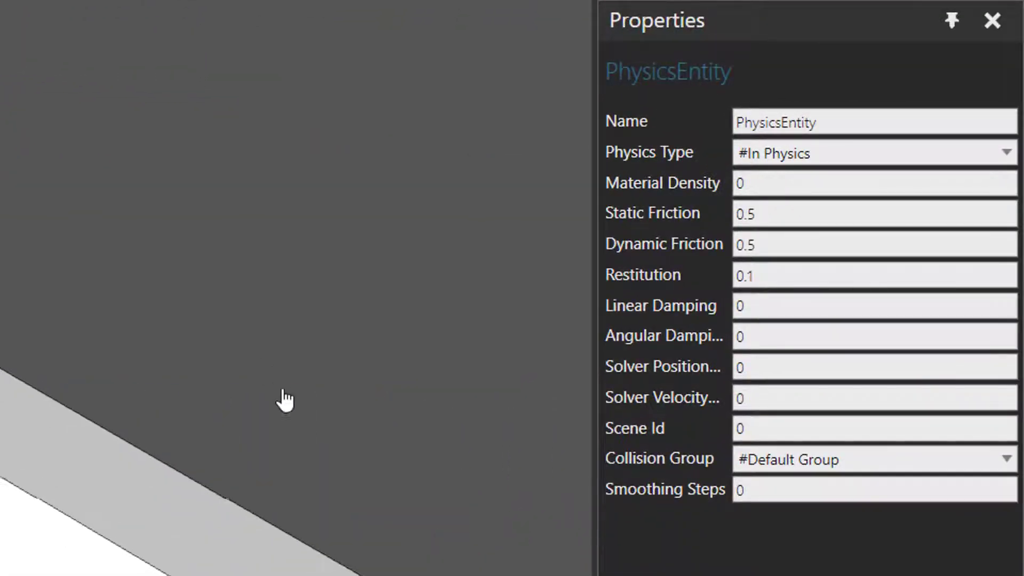
# - Run the simulation to examine the cylinder's motion with its default friction settings, then reset it
pyautogui.scroll(1, 283, 390)
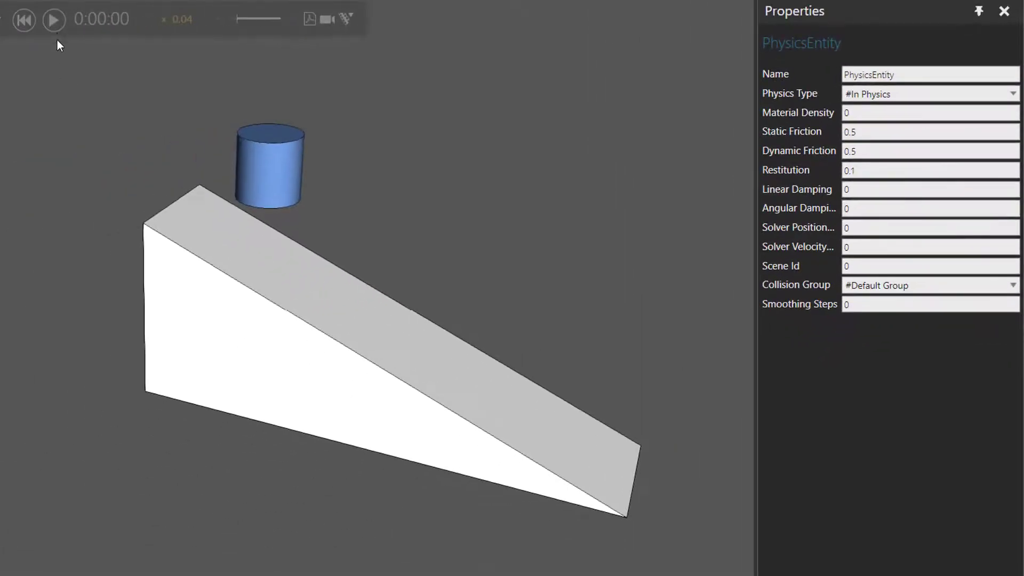
pyautogui.click(53, 21)
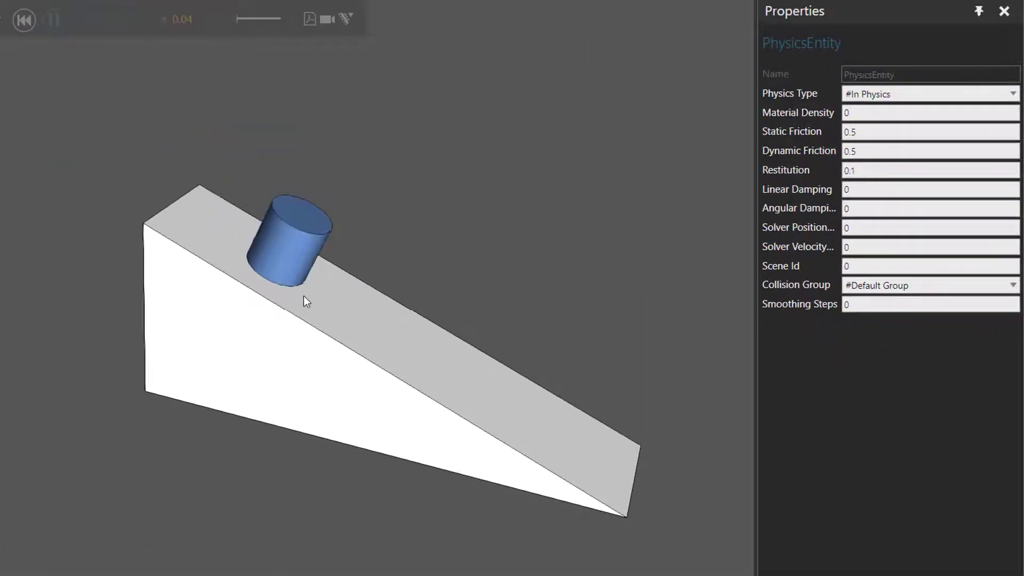
pyautogui.click(24, 21)
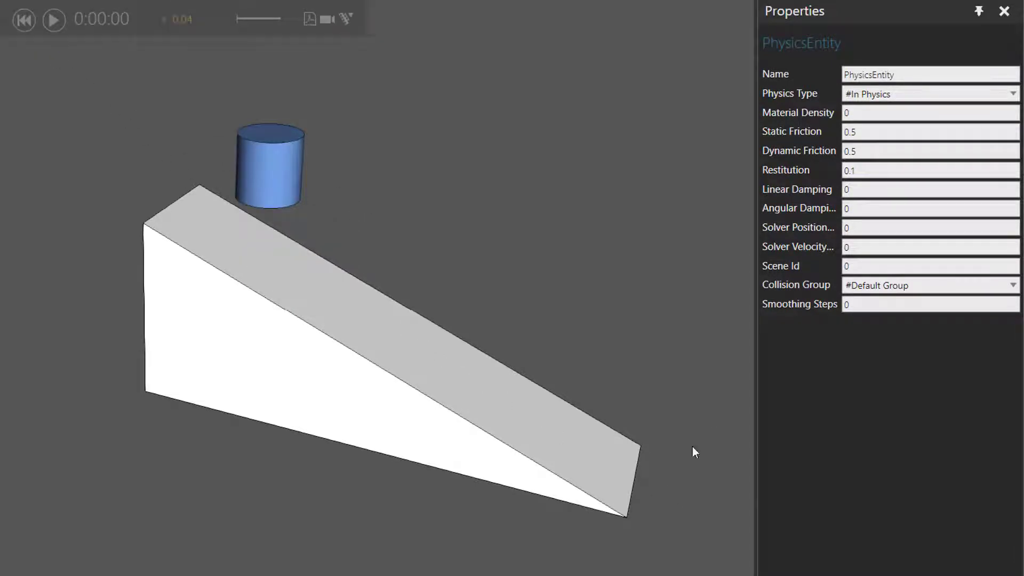
# - Set the cylinder's Static Friction and Dynamic Friction to 0, then run and reset the simulation
pyautogui.click(854, 132)
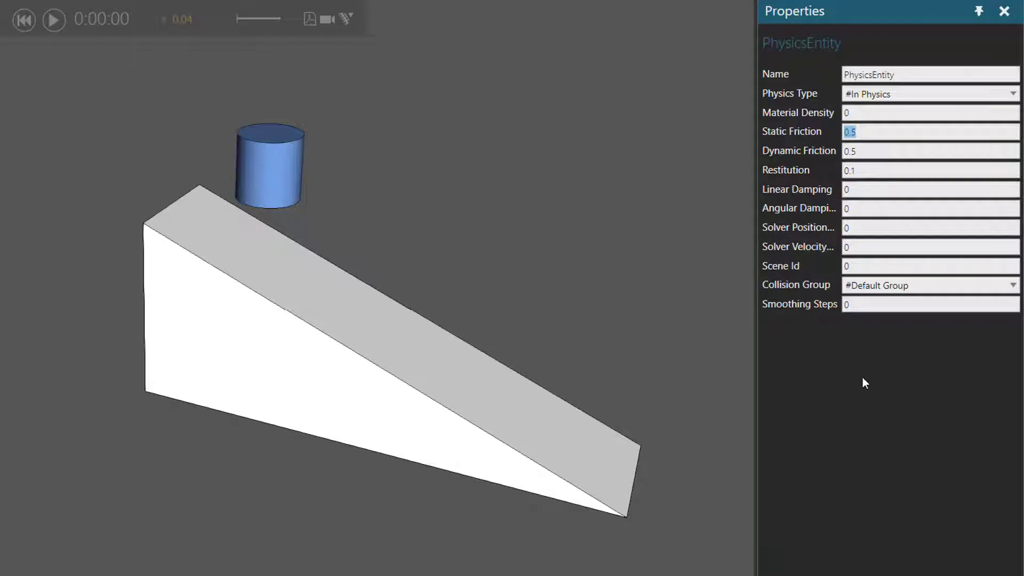
pyautogui.write('0')
pyautogui.click(853, 152)
pyautogui.write('0')
pyautogui.click(58, 22)
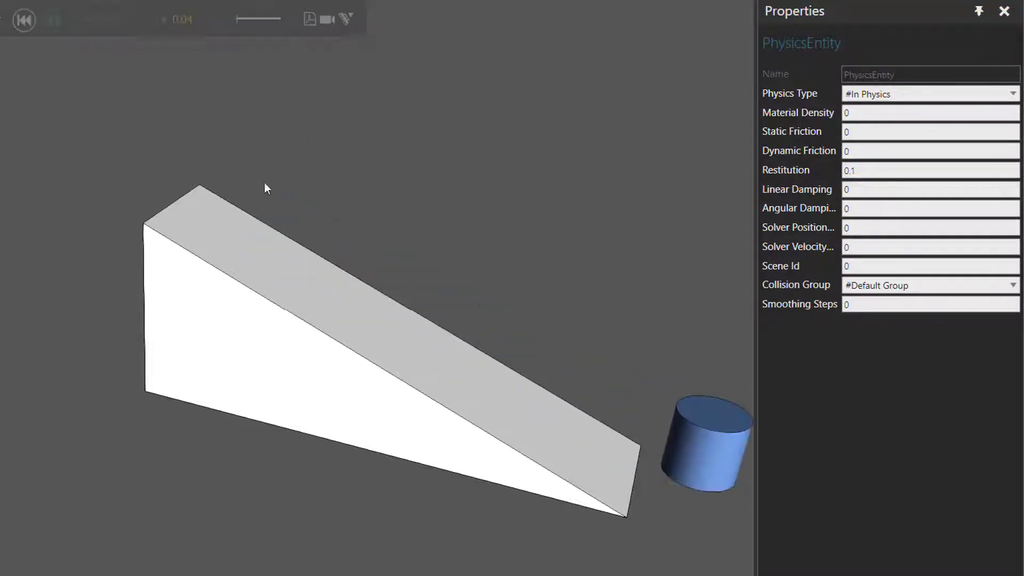
pyautogui.moveTo(610, 331); pyautogui.dragTo(549, 343, button='middle')
pyautogui.scroll(1, 548, 341)
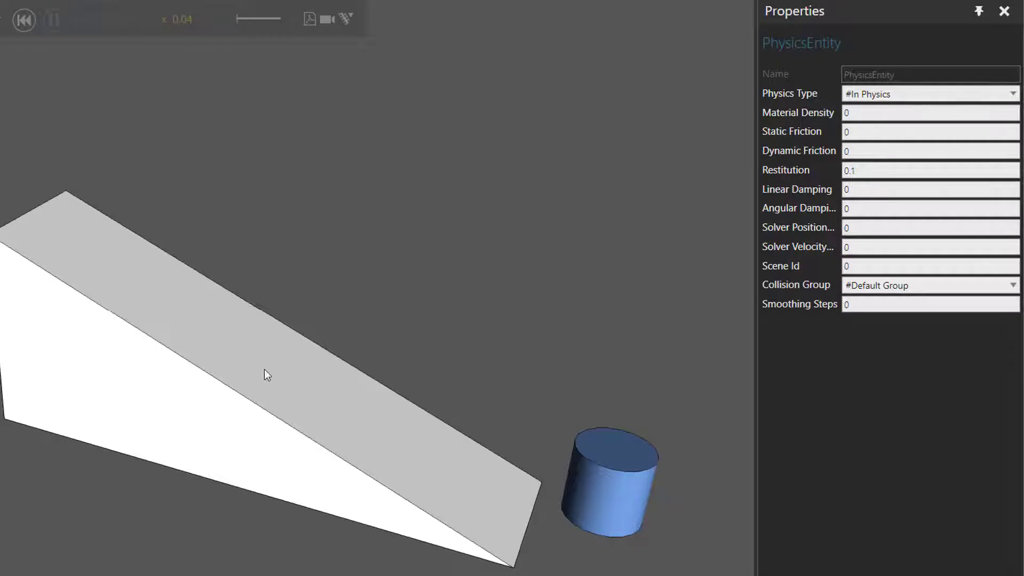
pyautogui.click(24, 19)
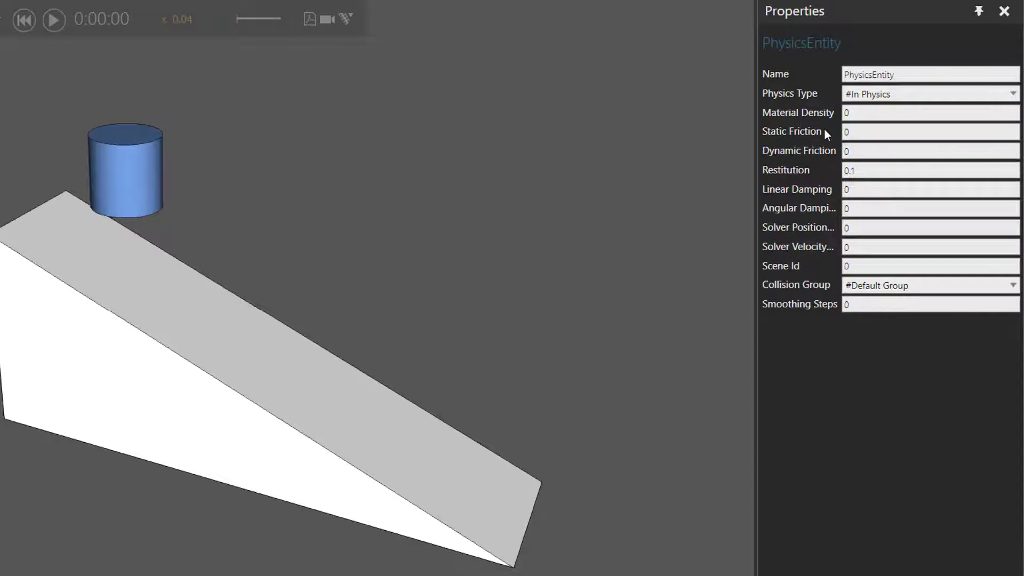
# - Set the cylinder's Static Friction to 1, then run and reset the simulation
pyautogui.click(837, 133)
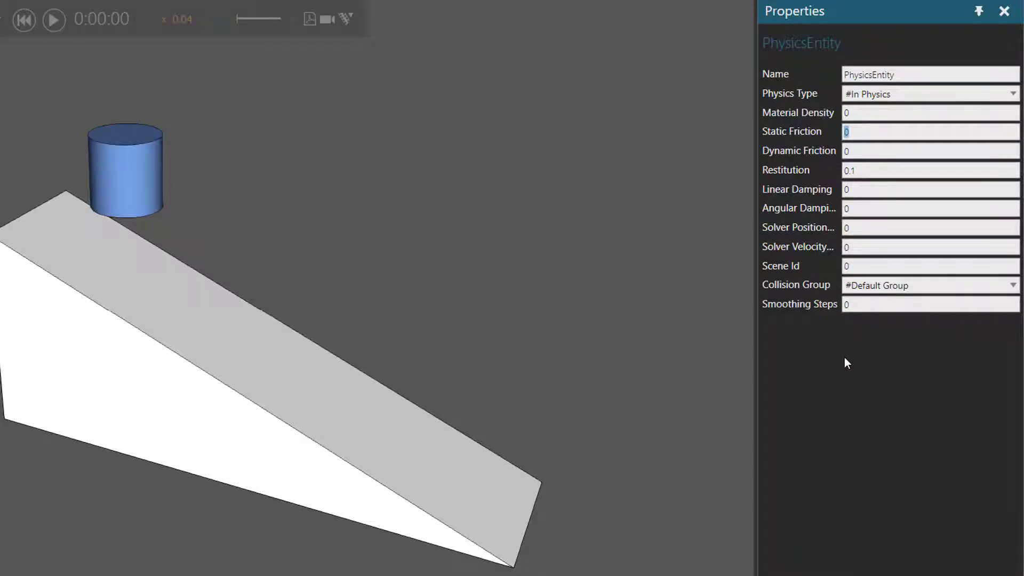
pyautogui.write('1')
pyautogui.press('Return')
pyautogui.click(54, 20)
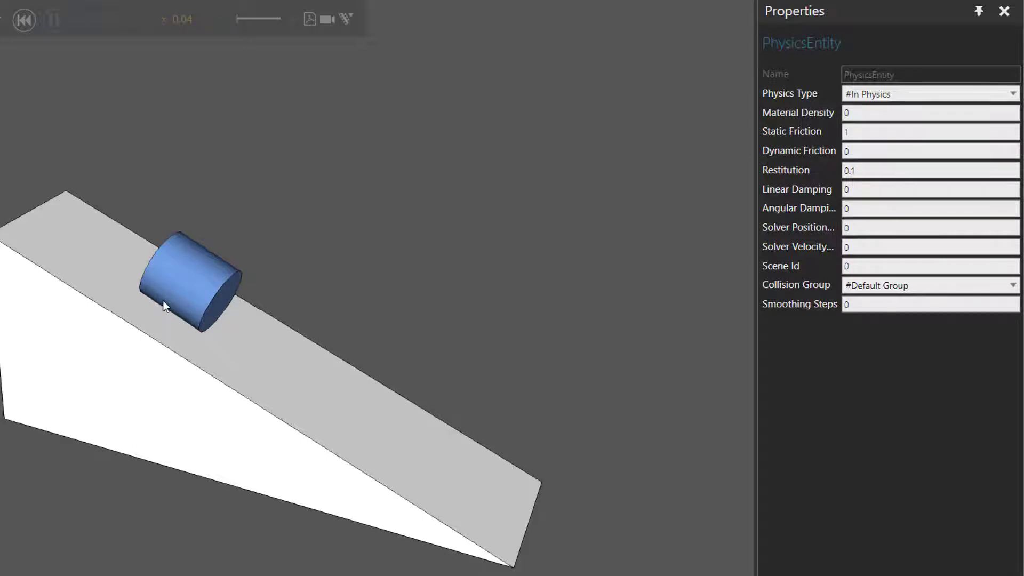
pyautogui.click(23, 20)
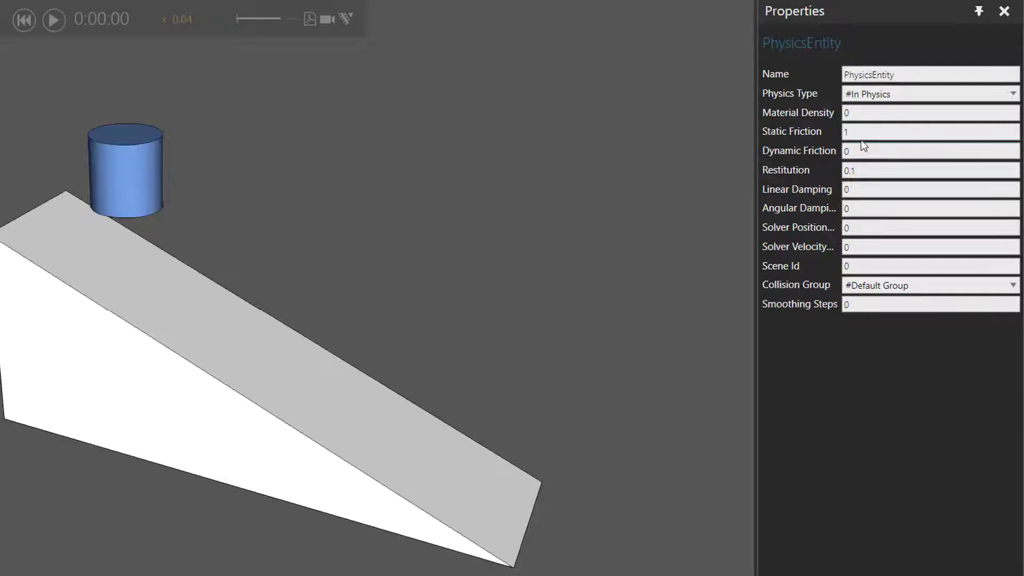
# - Set the cylinder's Static Friction to 0 and Dynamic Friction to 1, then run and reset the simulation
pyautogui.moveTo(854, 131); pyautogui.dragTo(833, 149)
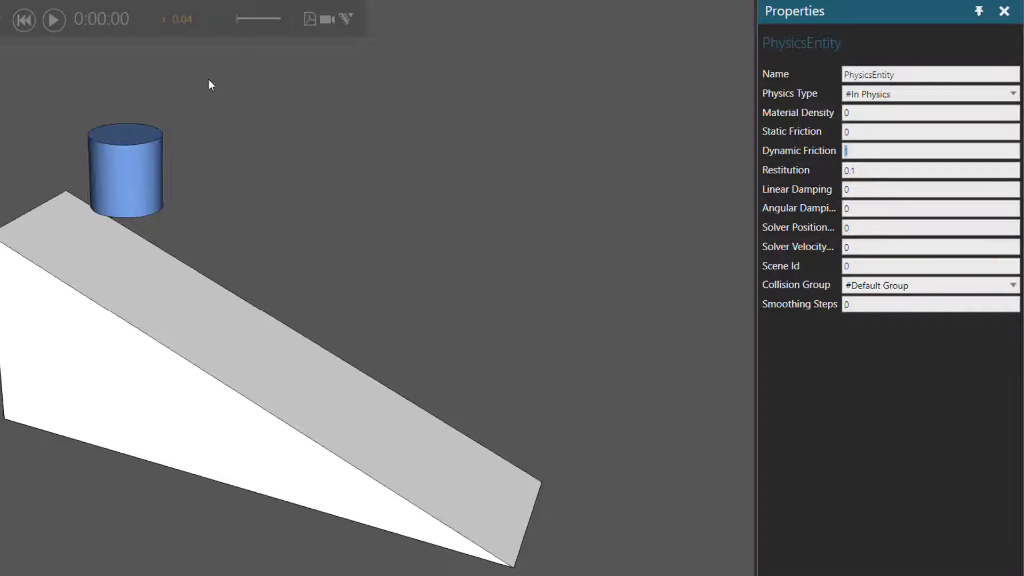
pyautogui.click(54, 20)
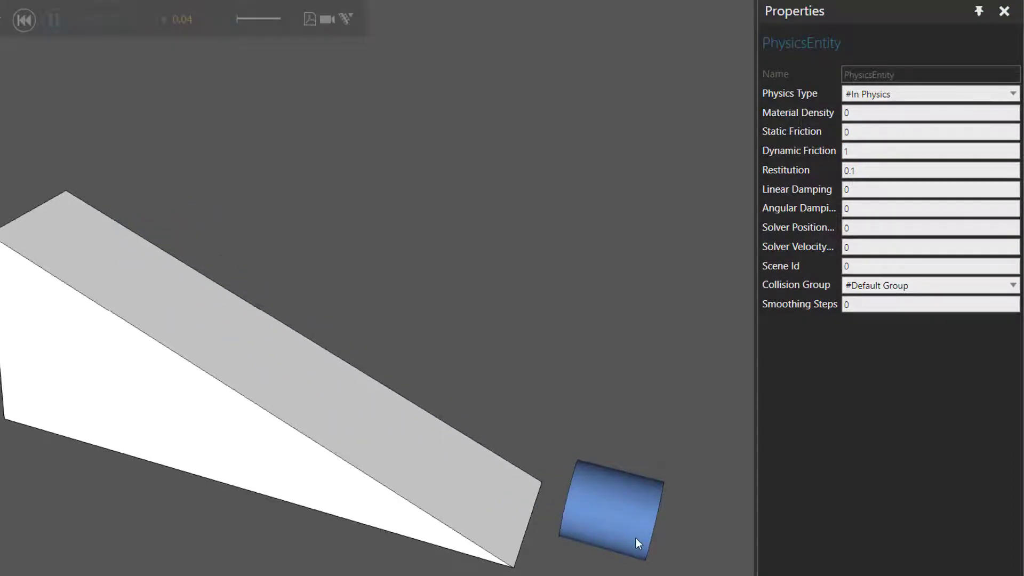
pyautogui.click(28, 26)
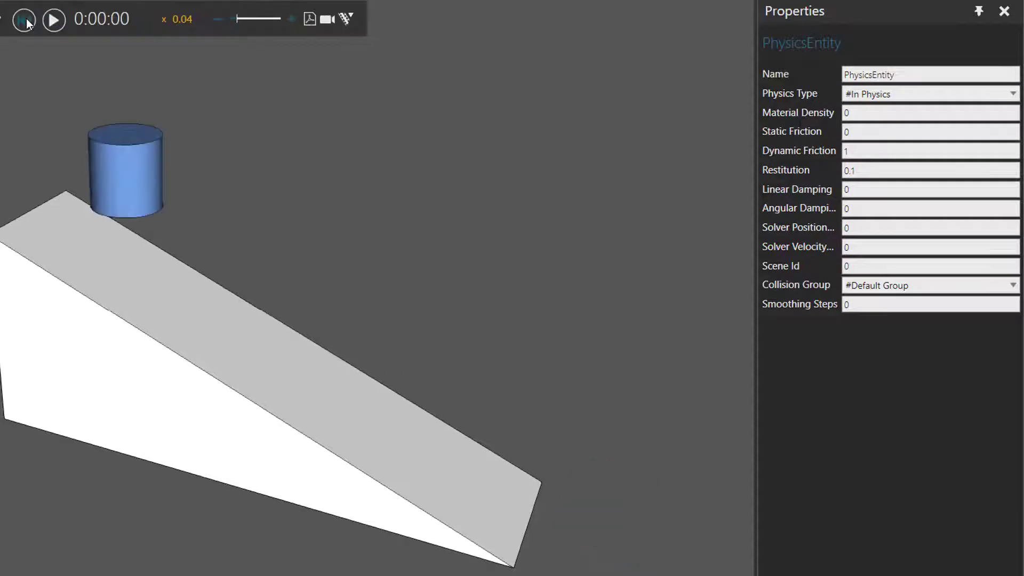
# - Set the cylinder's Dynamic Friction to 0.5, then run and reset the simulation
pyautogui.click(816, 155)
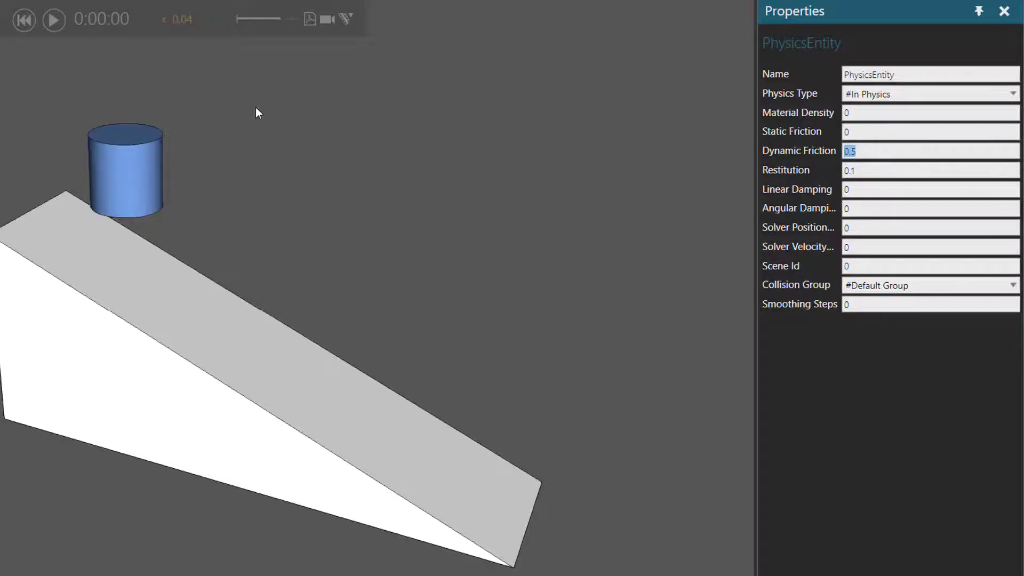
pyautogui.click(59, 21)
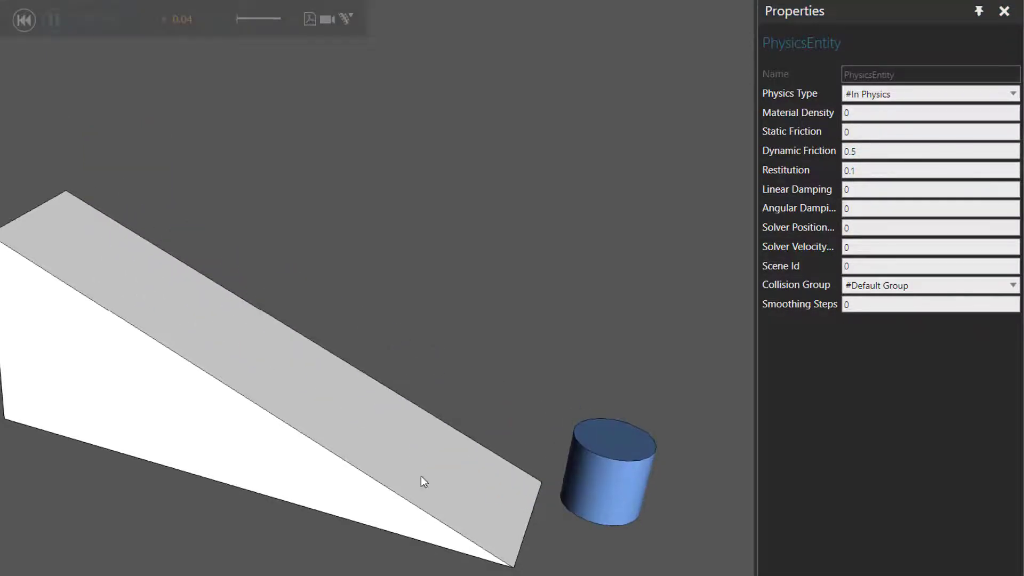
pyautogui.click(27, 22)
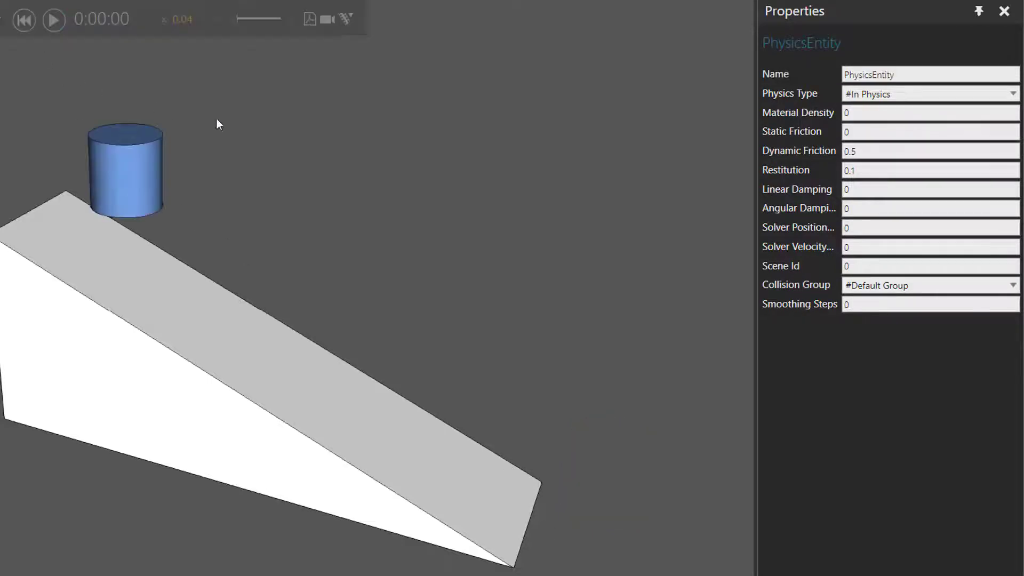
# - Set the cylinder's Dynamic Friction to 0.25 and run the simulation
pyautogui.click(852, 152)
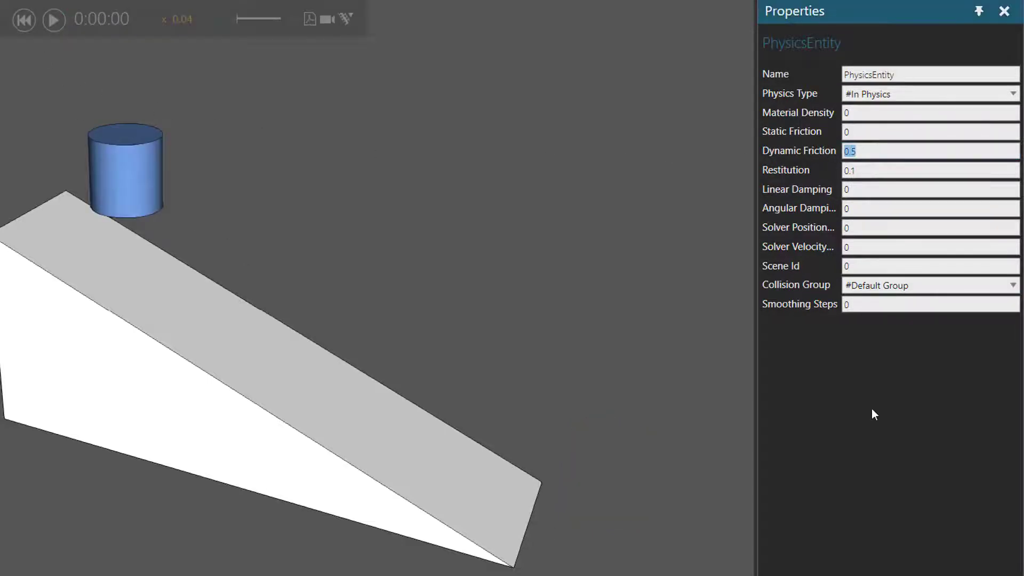
pyautogui.write('0.')
pyautogui.write('5')
pyautogui.press('Return')
pyautogui.click(57, 18)
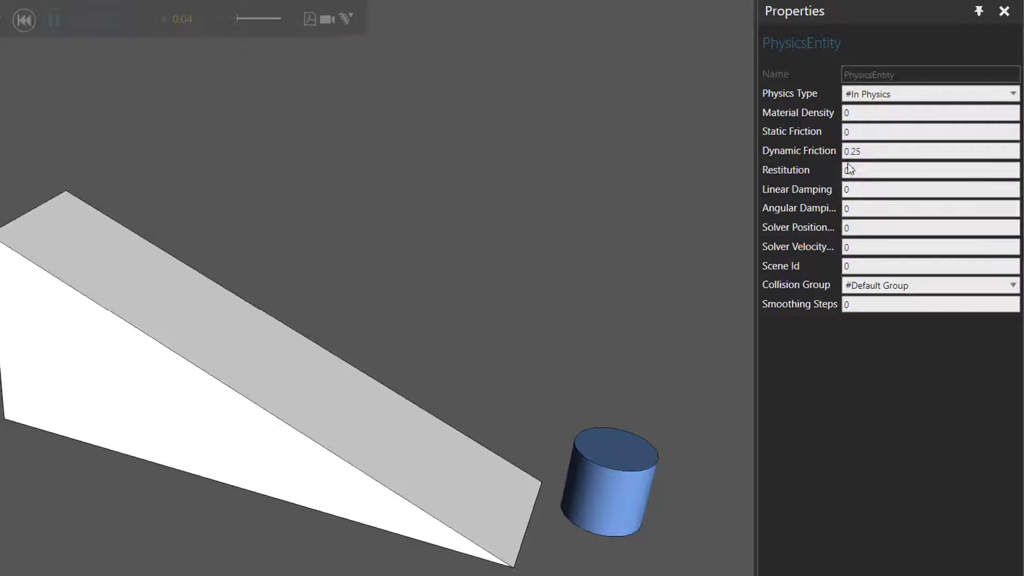
# - Reset the simulation and rotate the cylinder to -45 degrees about the X axis
pyautogui.click(24, 21)
pyautogui.moveTo(264, 257); pyautogui.dragTo(251, 261, button='middle')
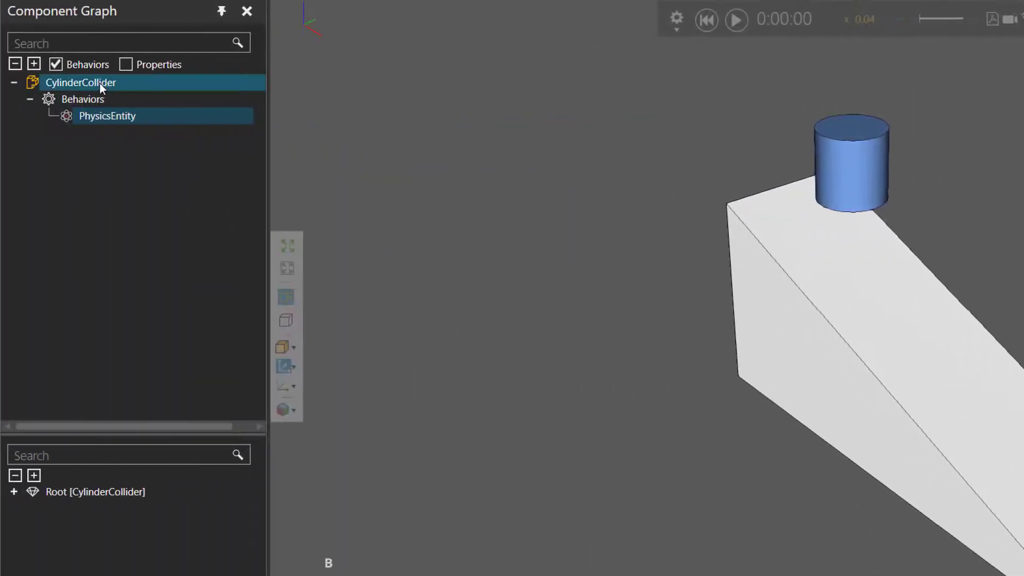
pyautogui.click(99, 83)
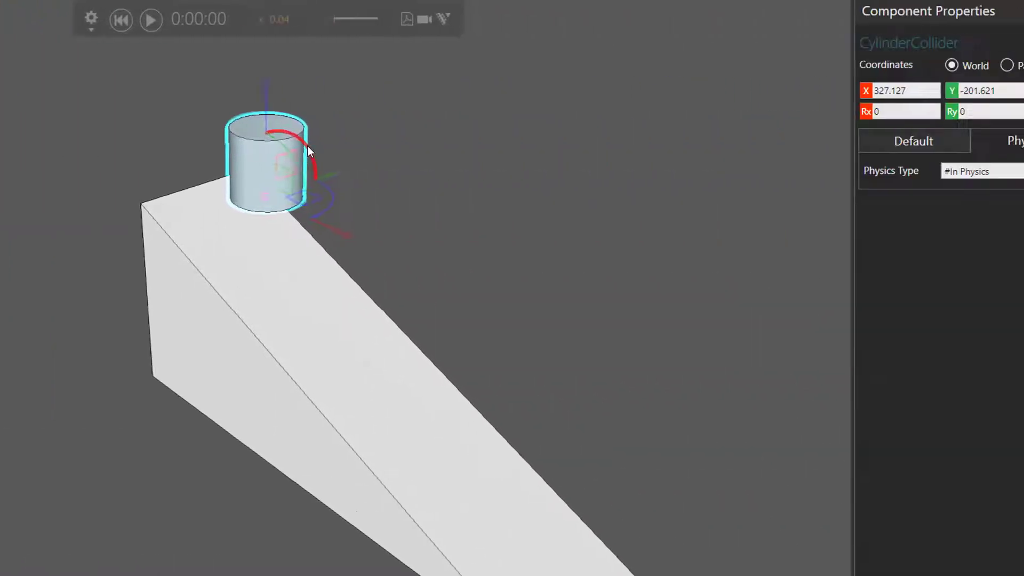
pyautogui.moveTo(893, 146); pyautogui.dragTo(920, 148)
pyautogui.moveTo(235, 147); pyautogui.dragTo(241, 182)
# - Run and reset the simulation twice, watching the tilted cylinder's motion on the ramp from two viewpoints
pyautogui.moveTo(299, 235); pyautogui.dragTo(303, 234, button='right')
pyautogui.scroll(2, 298, 234)
pyautogui.click(55, 21)
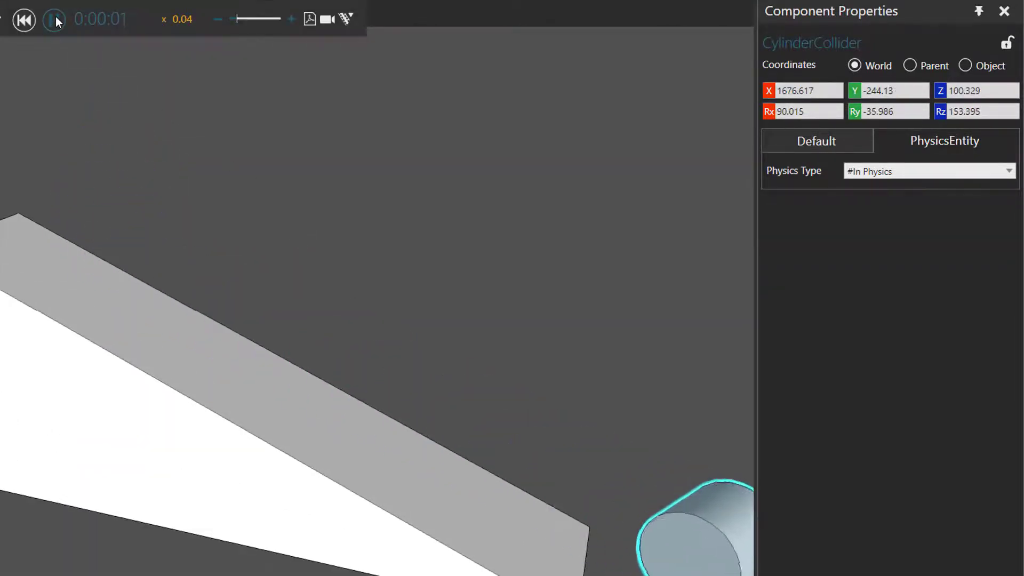
pyautogui.click(29, 25)
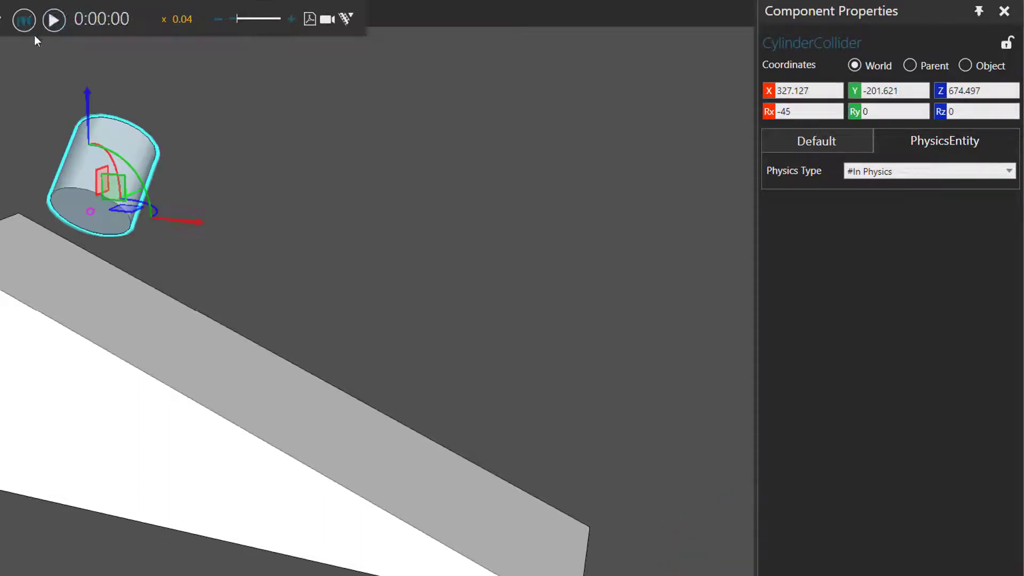
pyautogui.moveTo(373, 261); pyautogui.dragTo(98, 81, button='right')
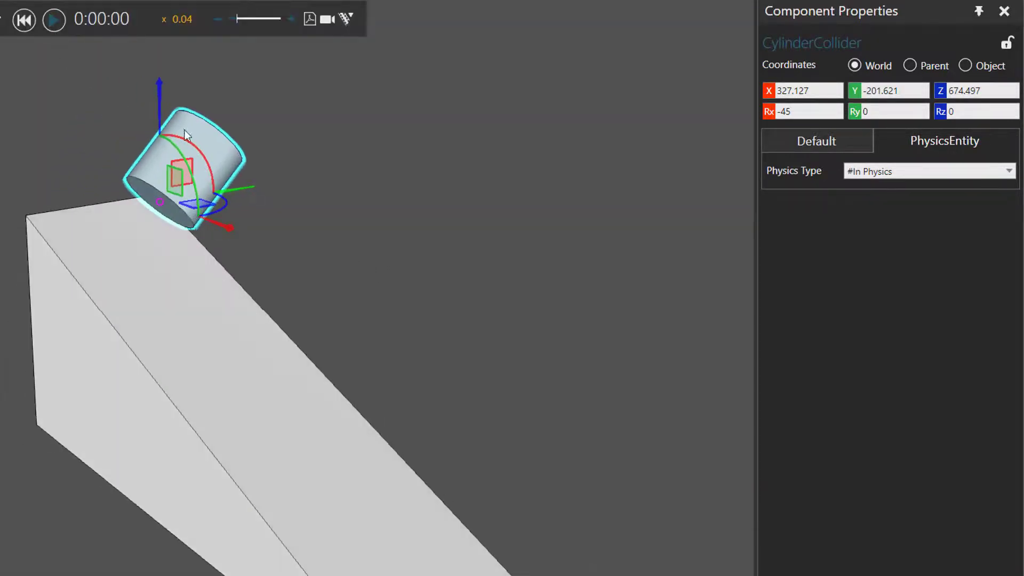
pyautogui.moveTo(485, 359); pyautogui.dragTo(412, 320, button='middle')
pyautogui.scroll(-1, 411, 321)
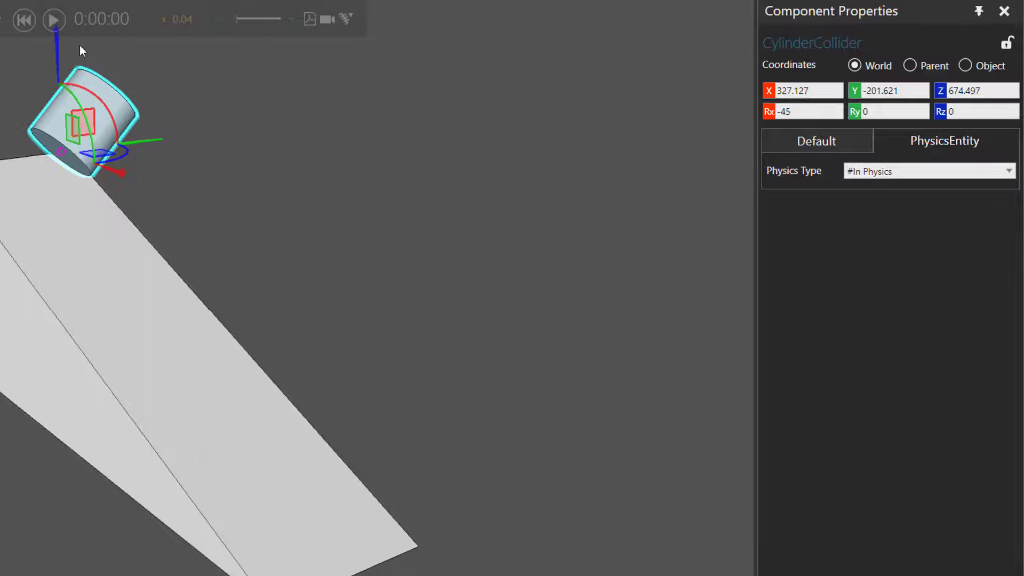
pyautogui.click(53, 20)
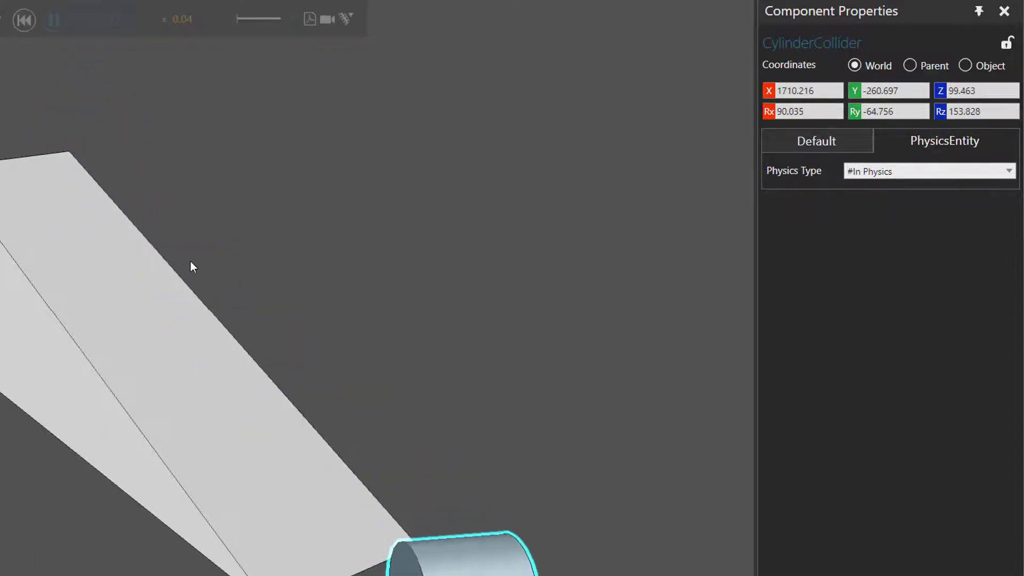
pyautogui.click(24, 20)
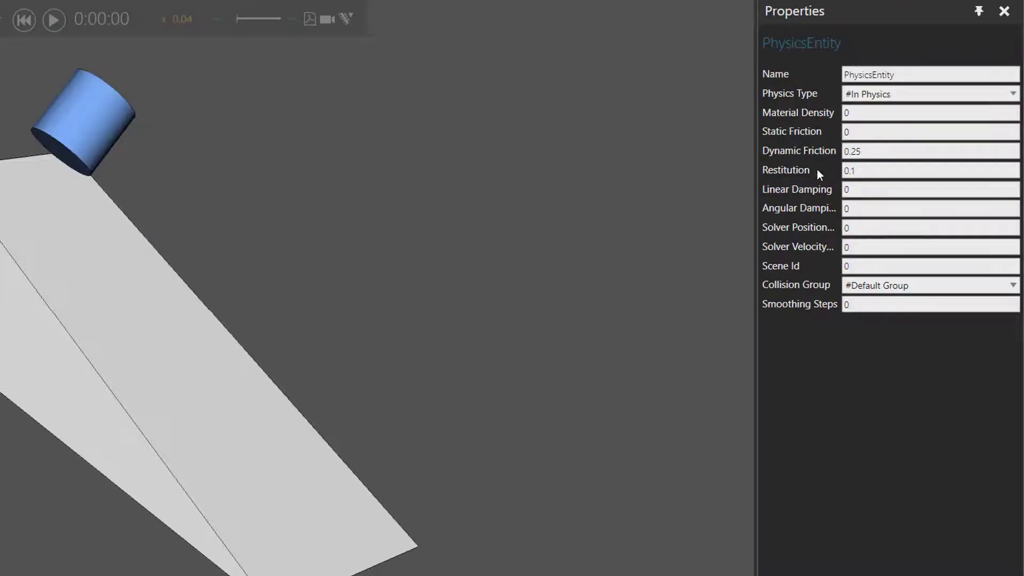
# - Set the cylinder's Dynamic Friction to 0 and Static Friction to 1, then run and reset the simulation
pyautogui.click(863, 152)
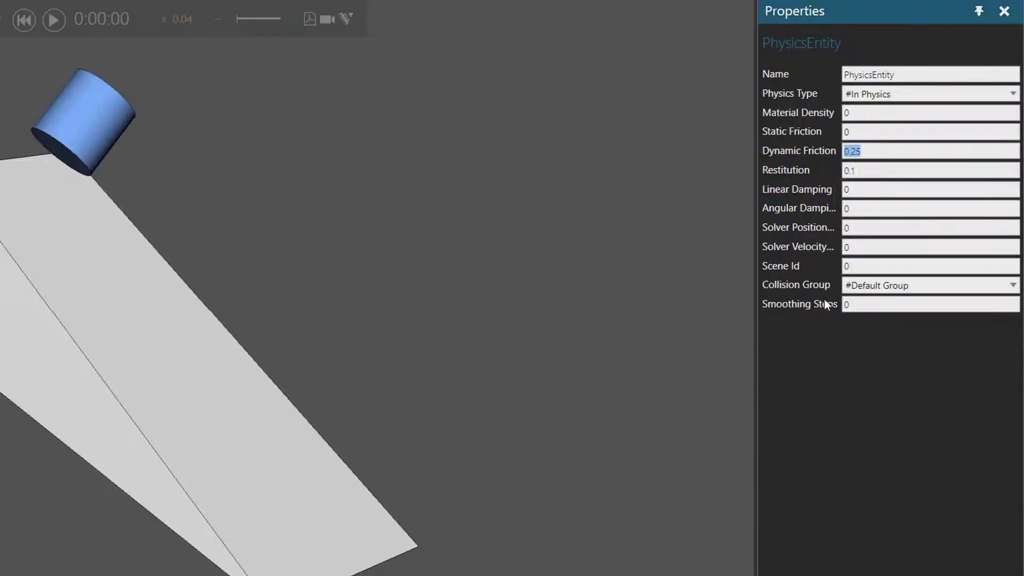
pyautogui.write('0')
pyautogui.click(828, 136)
pyautogui.write('1')
pyautogui.click(50, 24)
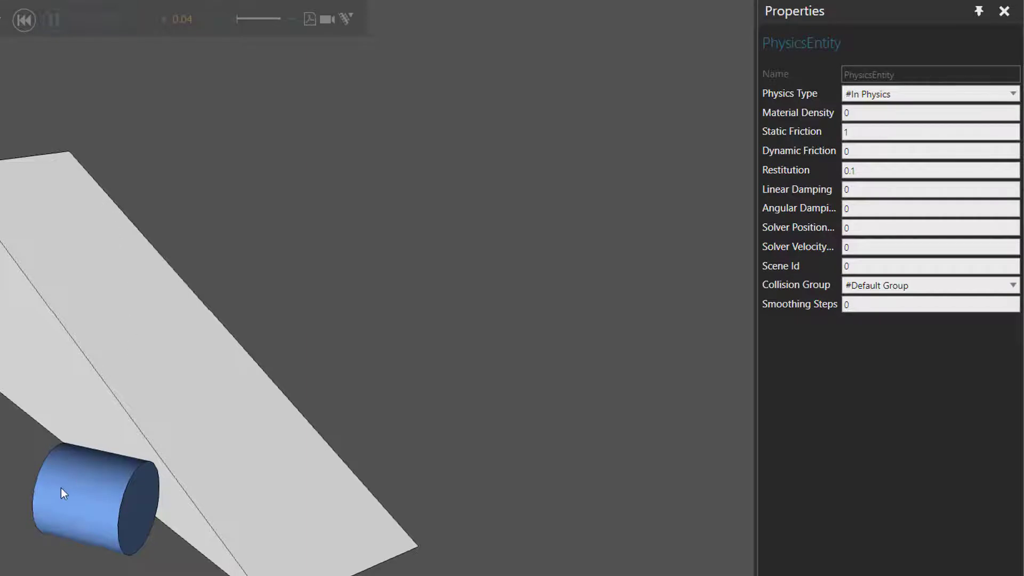
pyautogui.click(22, 28)
# - Set the cylinder's Static Friction to 0.5, then run and reset the simulation
pyautogui.doubleClick(852, 130)
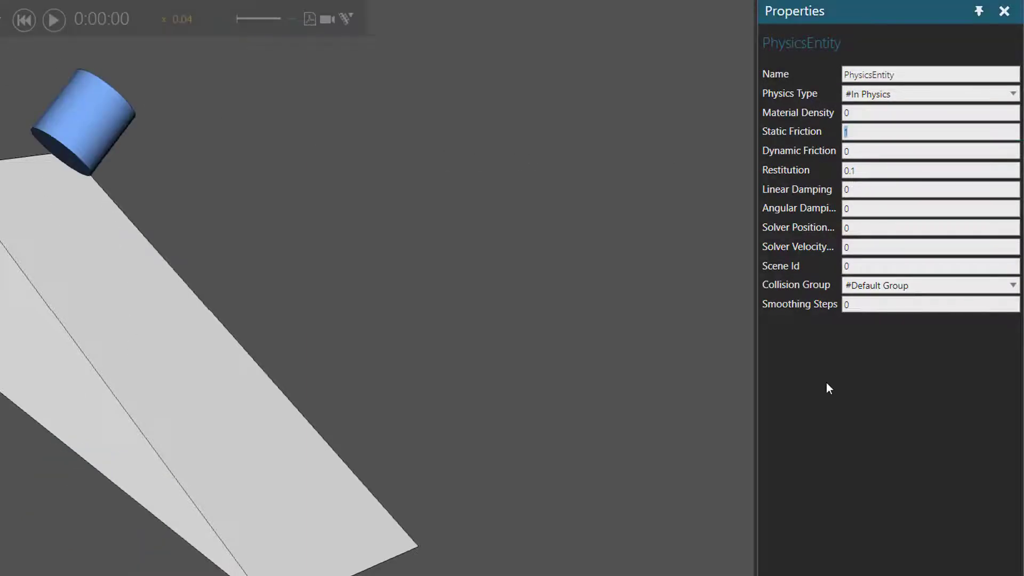
pyautogui.write('0.5')
pyautogui.press('Return')
pyautogui.click(54, 22)
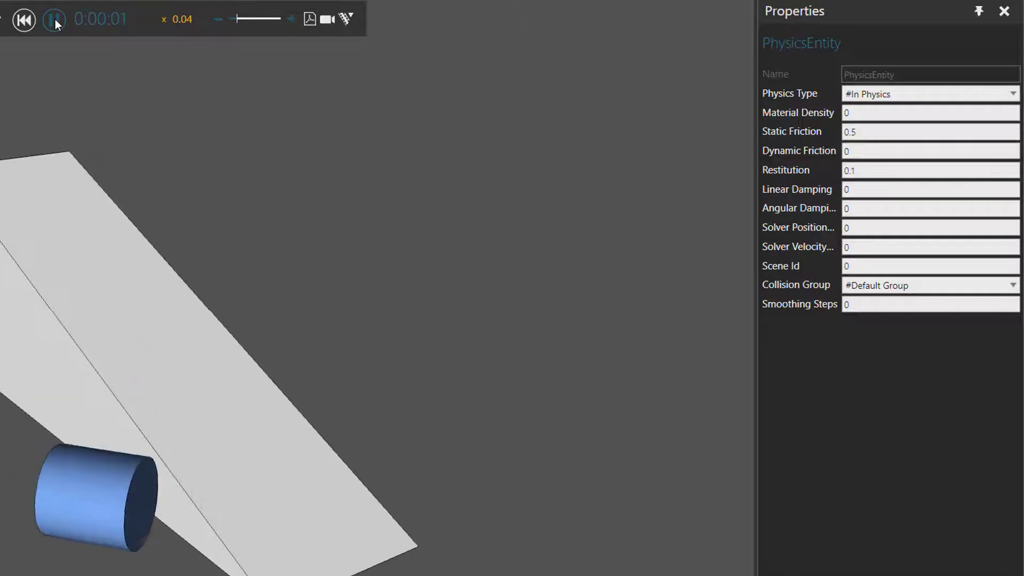
pyautogui.click(24, 21)
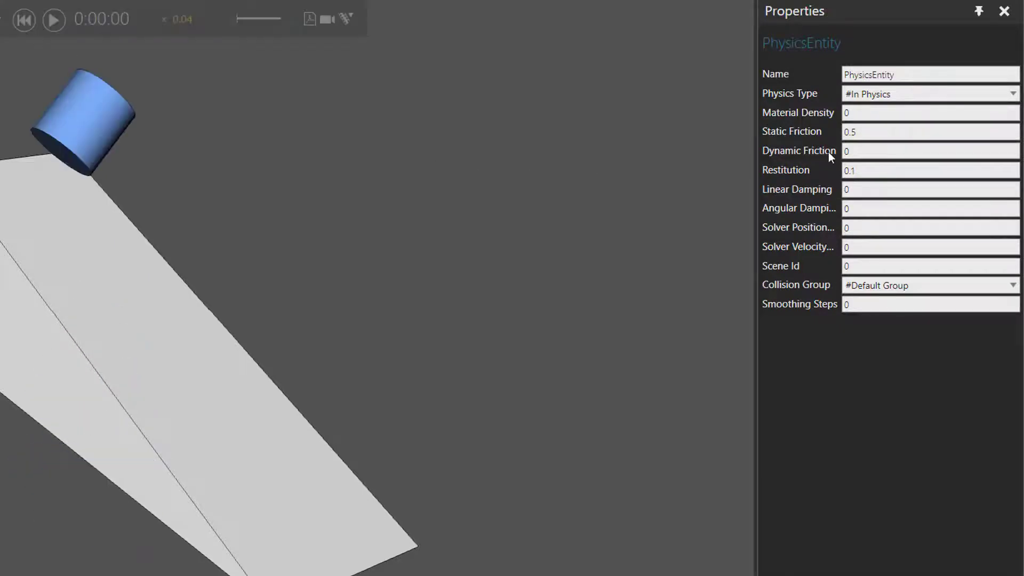
# - Set the cylinder's Static Friction to 0.25, then run and reset the simulation
pyautogui.click(856, 132)
pyautogui.write('0.25')
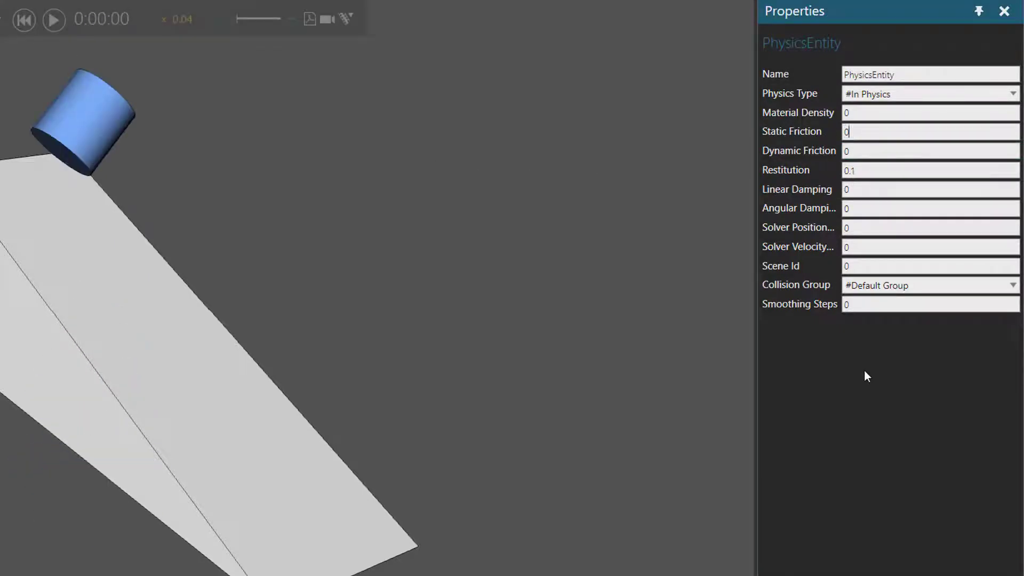
pyautogui.press('Return')
pyautogui.click(54, 21)
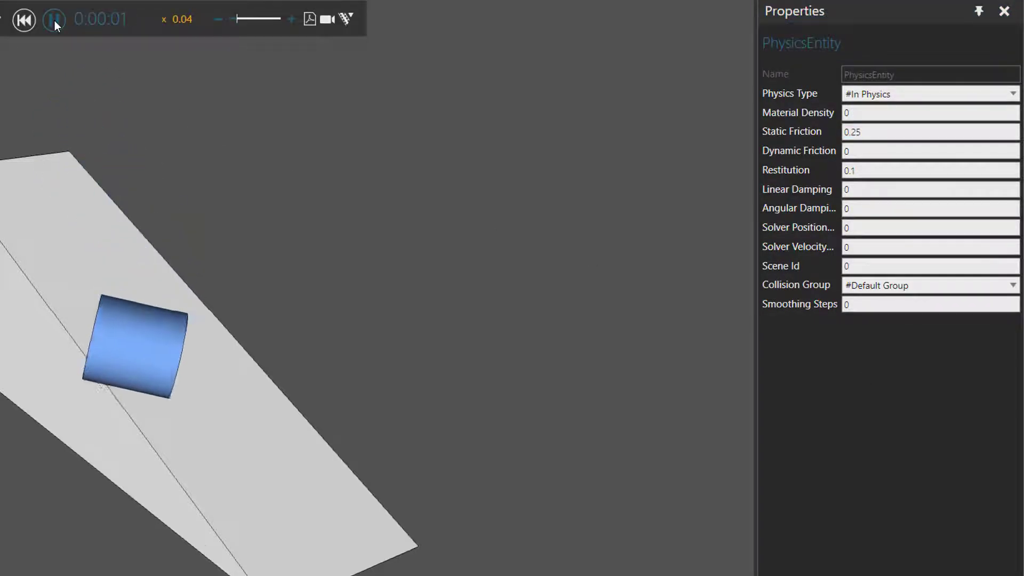
pyautogui.click(24, 21)
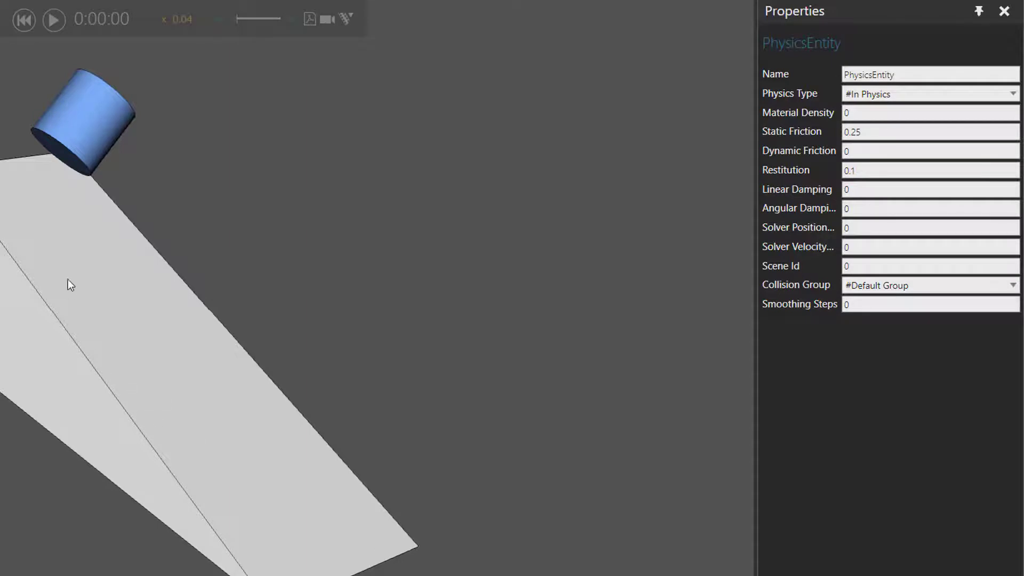
# - Set the cylinder's Dynamic Friction to 0.25, then run and reset the simulation
pyautogui.click(868, 151)
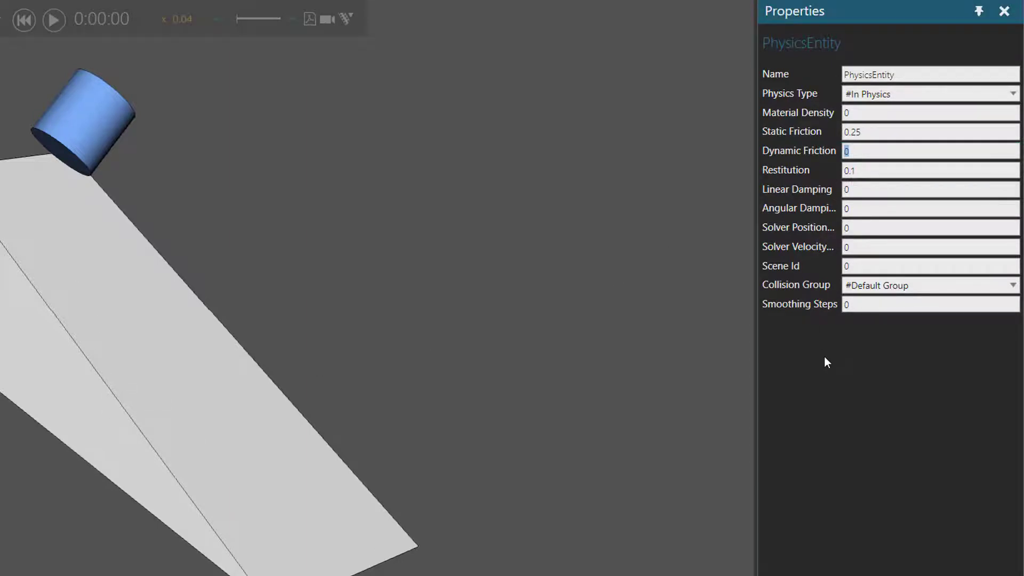
pyautogui.write('0.25')
pyautogui.press('Return')
pyautogui.click(56, 18)
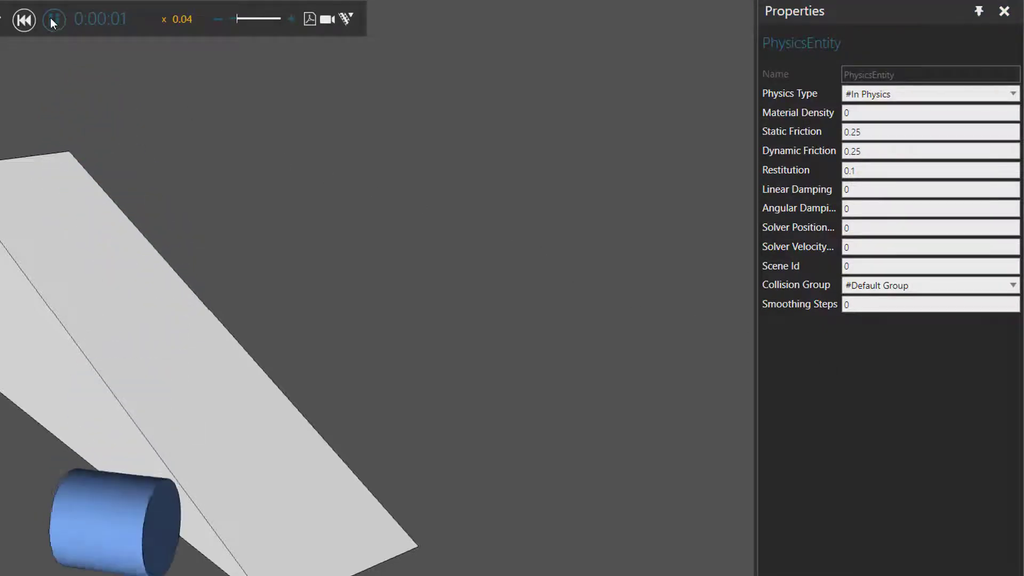
pyautogui.click(23, 20)
# - Set the cylinder's Dynamic Friction to 0.5, then run and reset the simulation
pyautogui.click(866, 153)
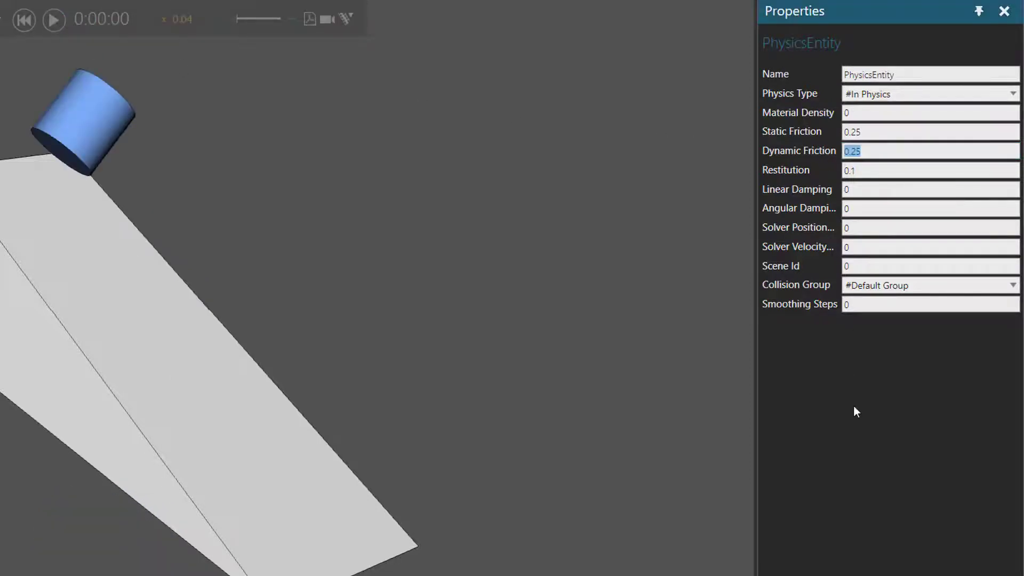
pyautogui.write('0.5')
pyautogui.press('Return')
pyautogui.click(58, 21)
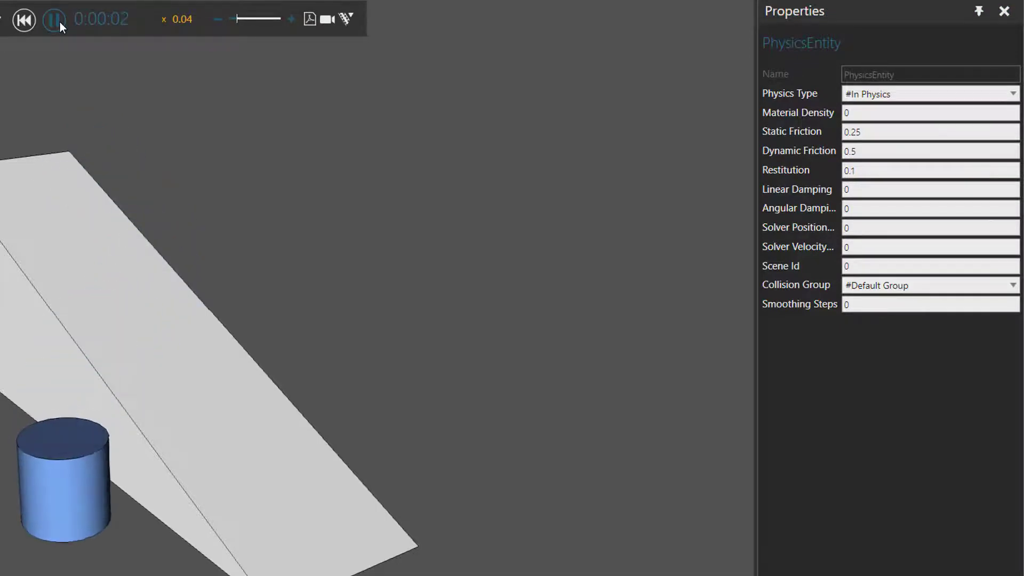
pyautogui.click(27, 22)
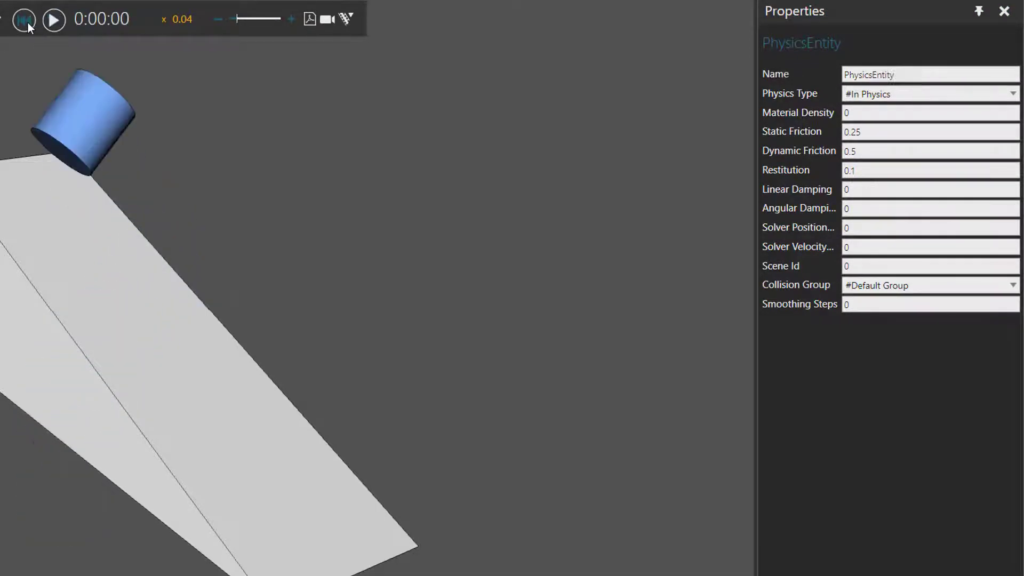
# - Set the cylinder's Dynamic Friction to 1, then run and reset the simulation
pyautogui.click(854, 151)
pyautogui.write('1')
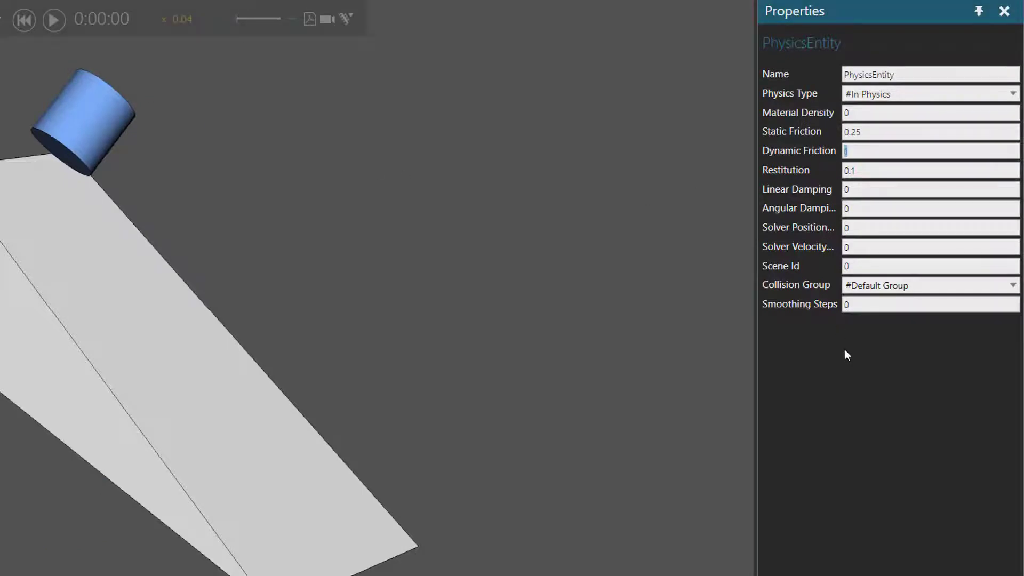
pyautogui.click(55, 19)
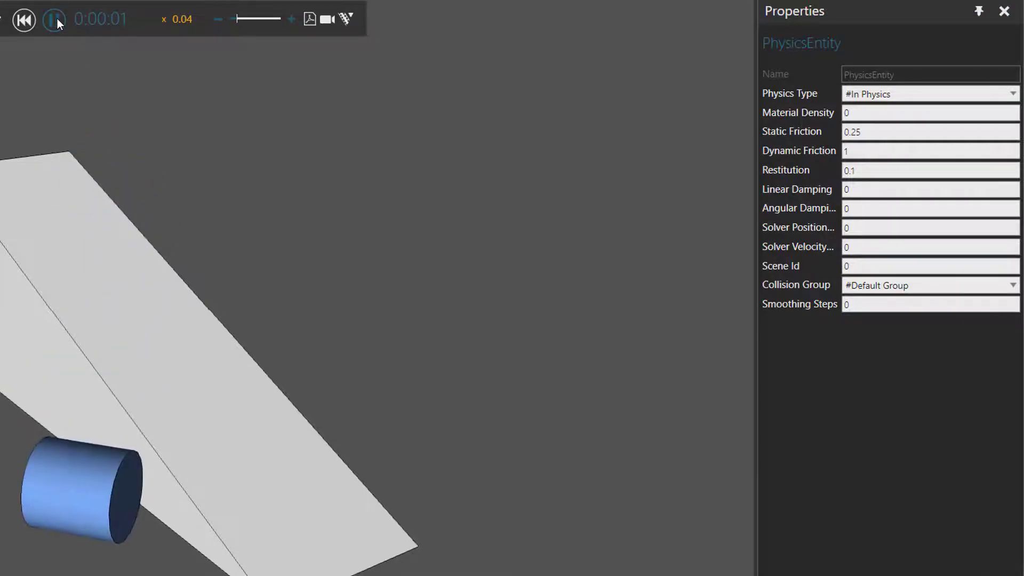
pyautogui.click(24, 20)
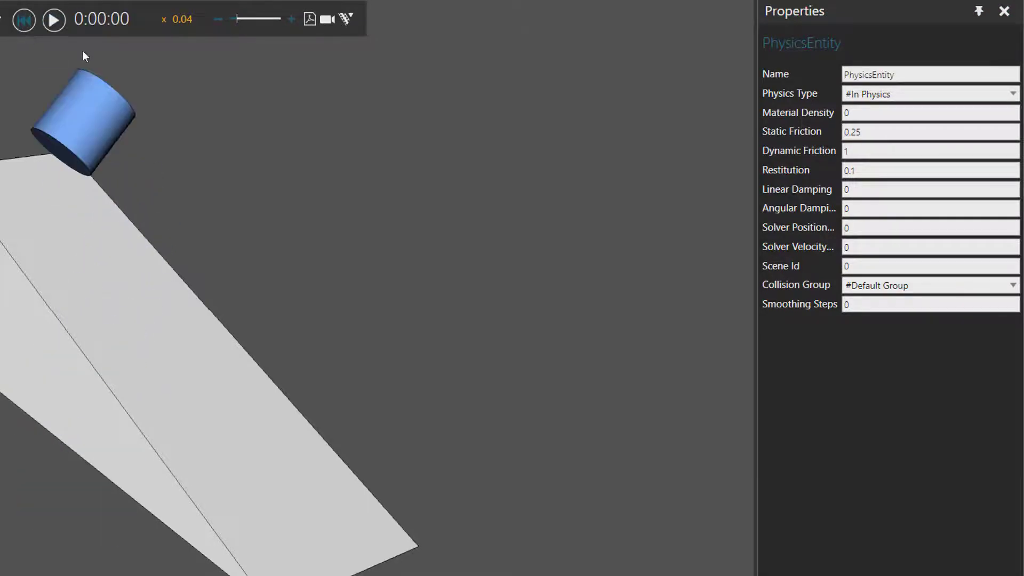
# - Set the cylinder's Dynamic Friction to 0.5 and Static Friction to 0.1, then run and reset the simulation
pyautogui.click(854, 151)
pyautogui.write('0.5')
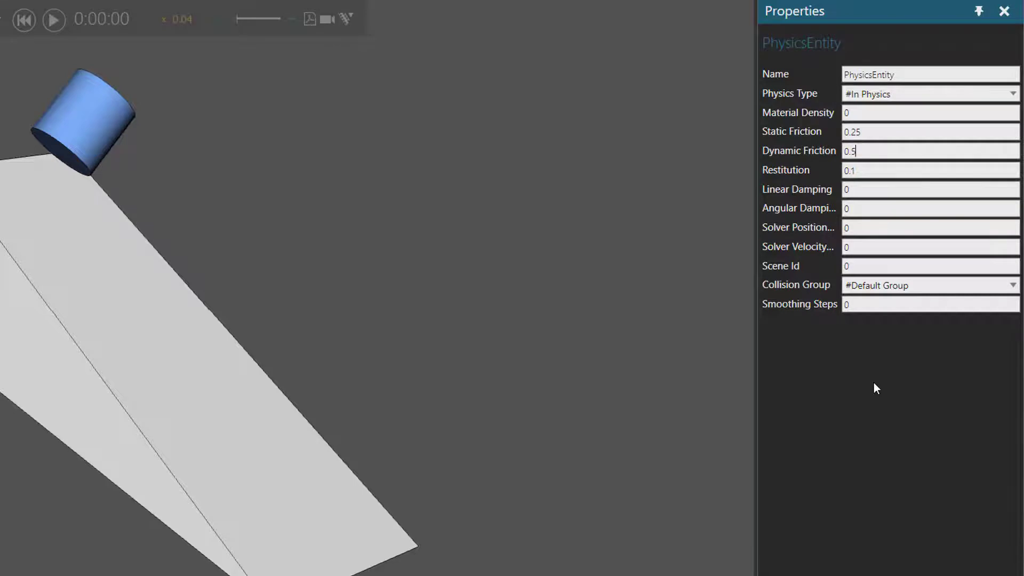
pyautogui.press('Return')
pyautogui.click(865, 134)
pyautogui.write('0.1')
pyautogui.press('Return')
pyautogui.click(60, 23)
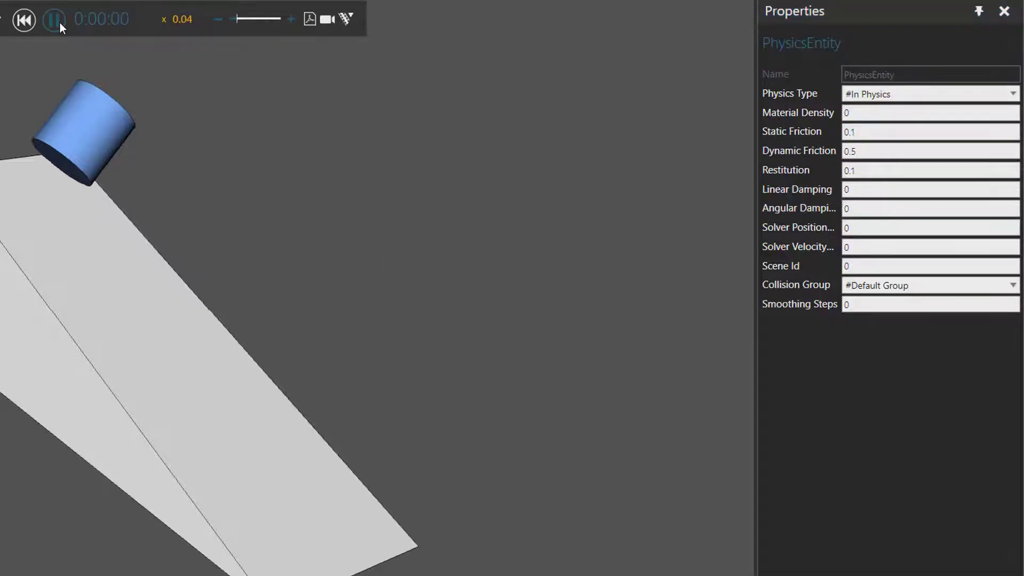
pyautogui.click(30, 21)
# - Set the cylinder's Static Friction to 0.3, then run and reset the simulation
pyautogui.click(869, 131)
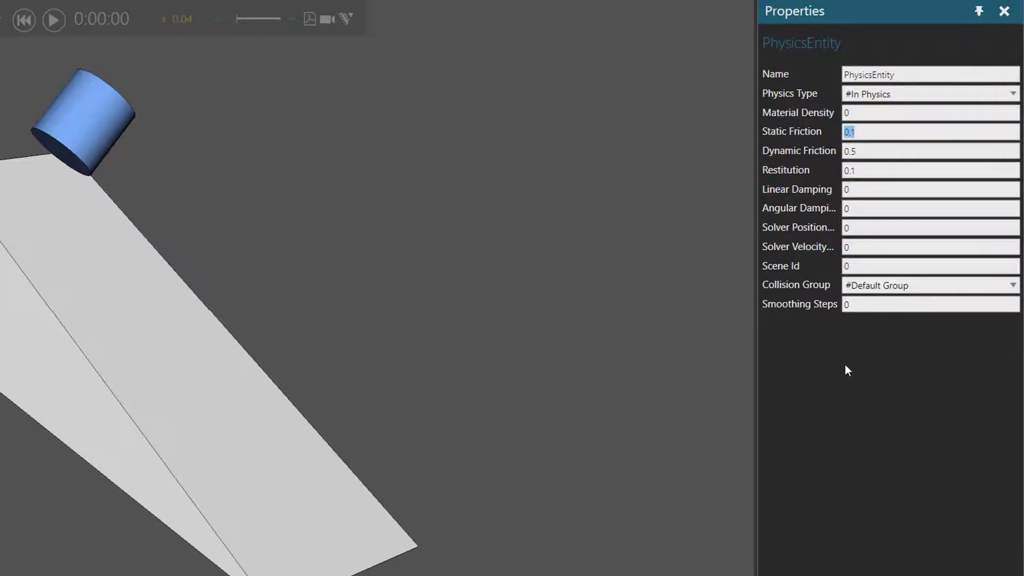
pyautogui.write('0.3')
pyautogui.press('Return')
pyautogui.click(54, 21)
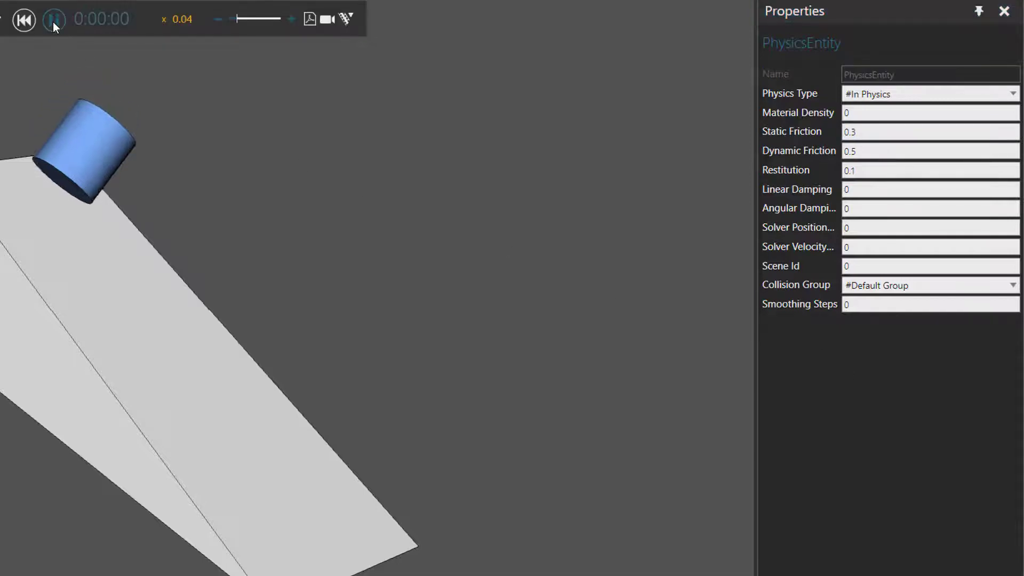
pyautogui.click(24, 22)
# - Set the cylinder's Dynamic Friction to 0, then run and reset the simulation
pyautogui.click(879, 152)
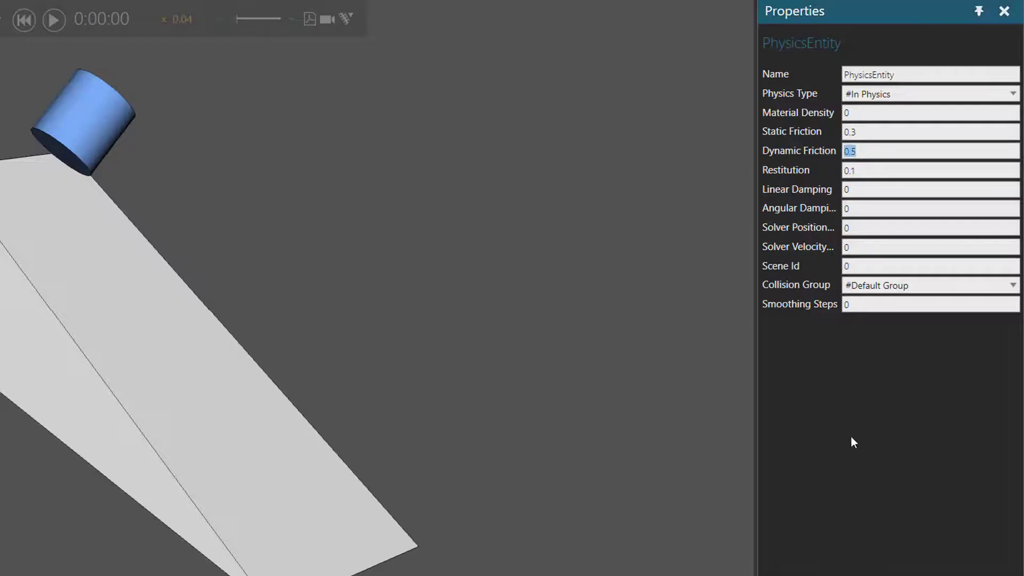
pyautogui.press('BackSpace')
pyautogui.write('0')
pyautogui.click(54, 23)
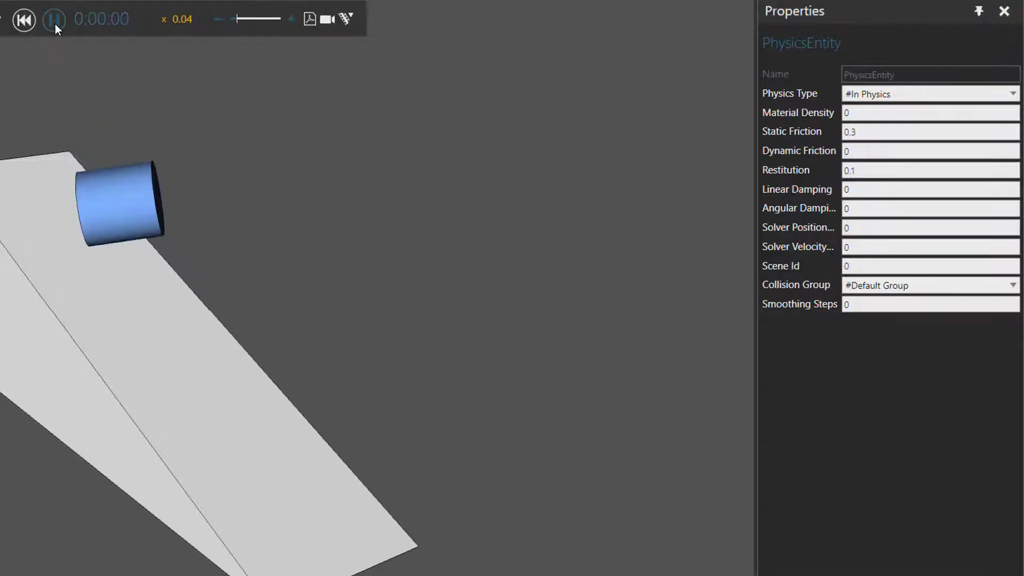
pyautogui.click(51, 26)
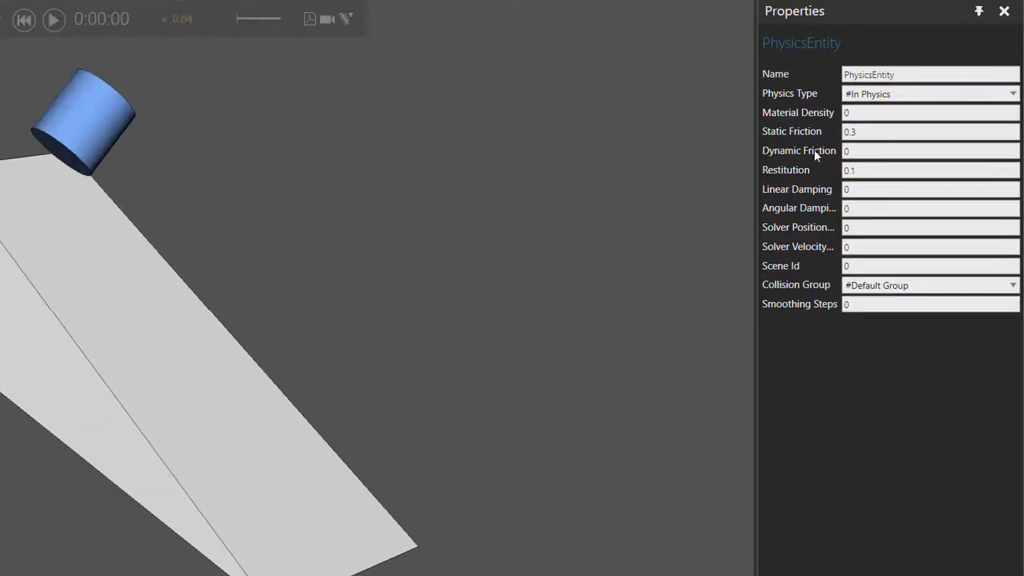
# - Set the cylinder's Dynamic Friction to 1, then run and reset the simulation
pyautogui.click(843, 152)
pyautogui.write('1')
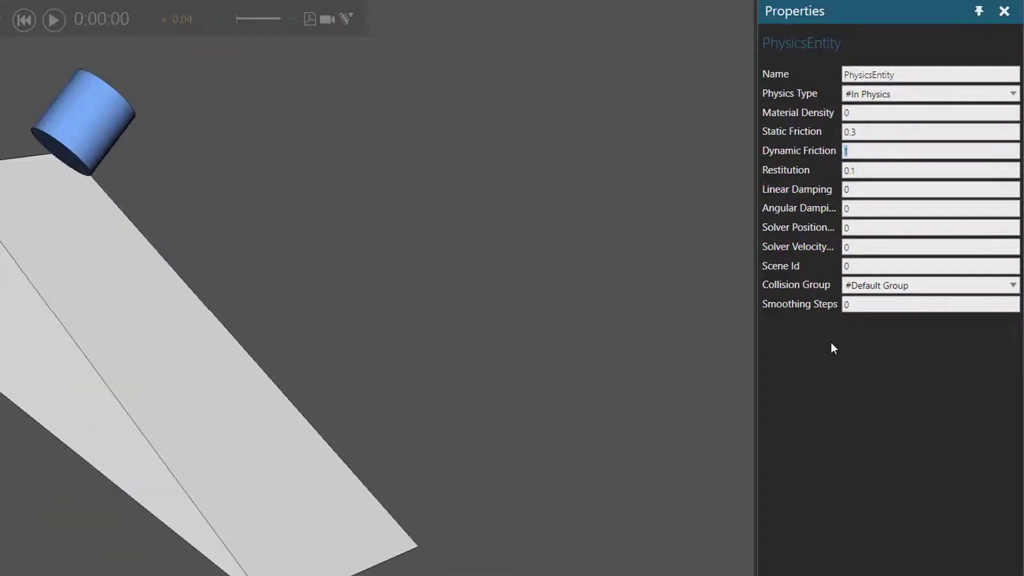
pyautogui.click(54, 23)
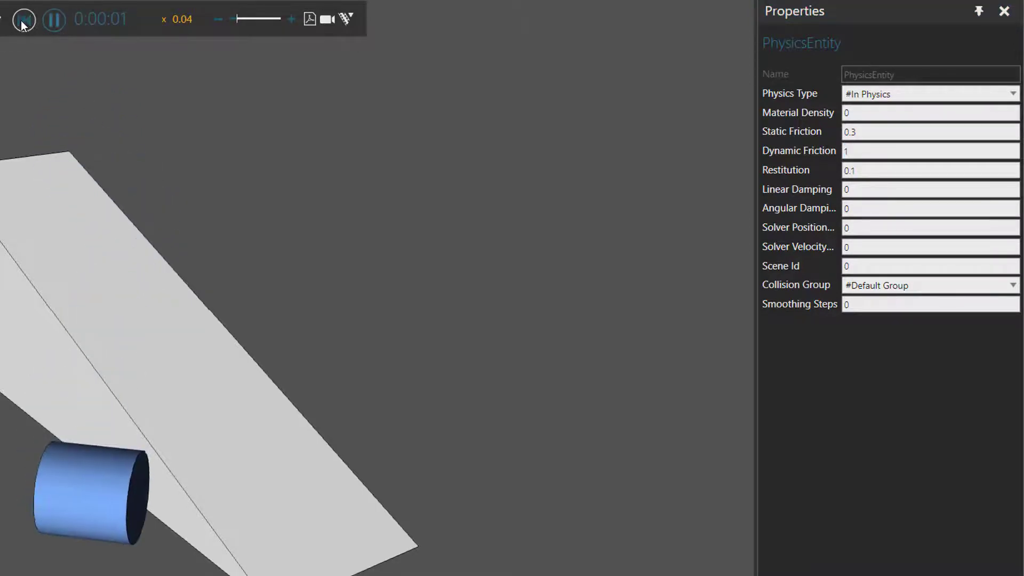
pyautogui.click(54, 23)
# - Set the cylinder's Static Friction to 0 and run the simulation
pyautogui.click(867, 134)
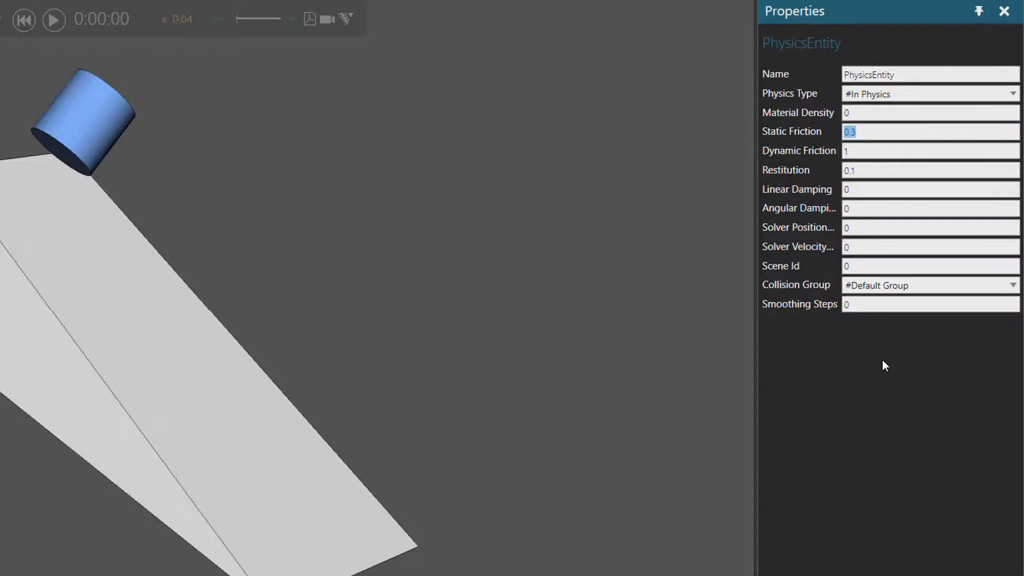
pyautogui.write('0')
pyautogui.click(54, 22)
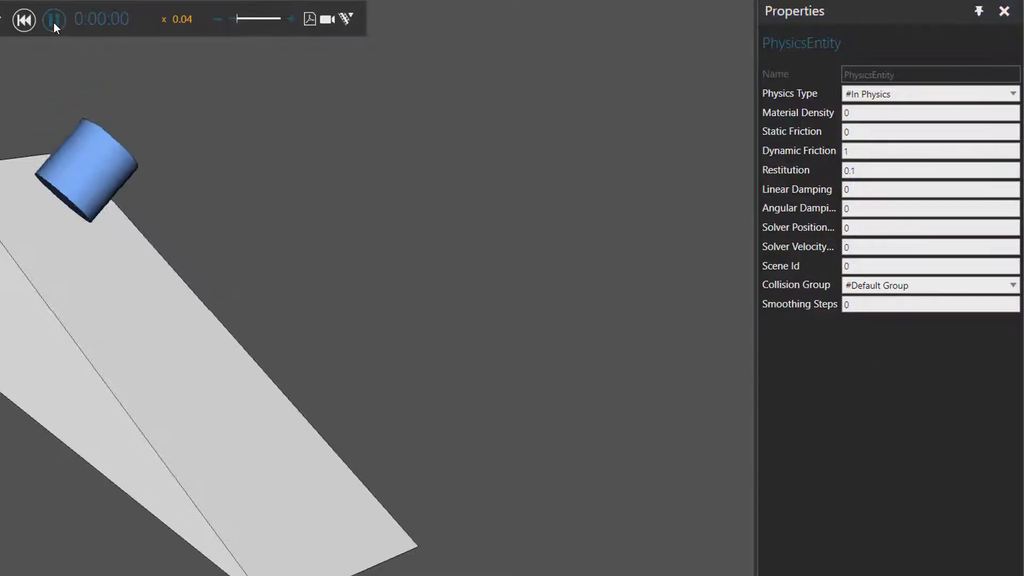
# - Reset the simulation, set the cylinder's Dynamic Friction to 0.25, then run and reset the simulation
pyautogui.click(54, 21)
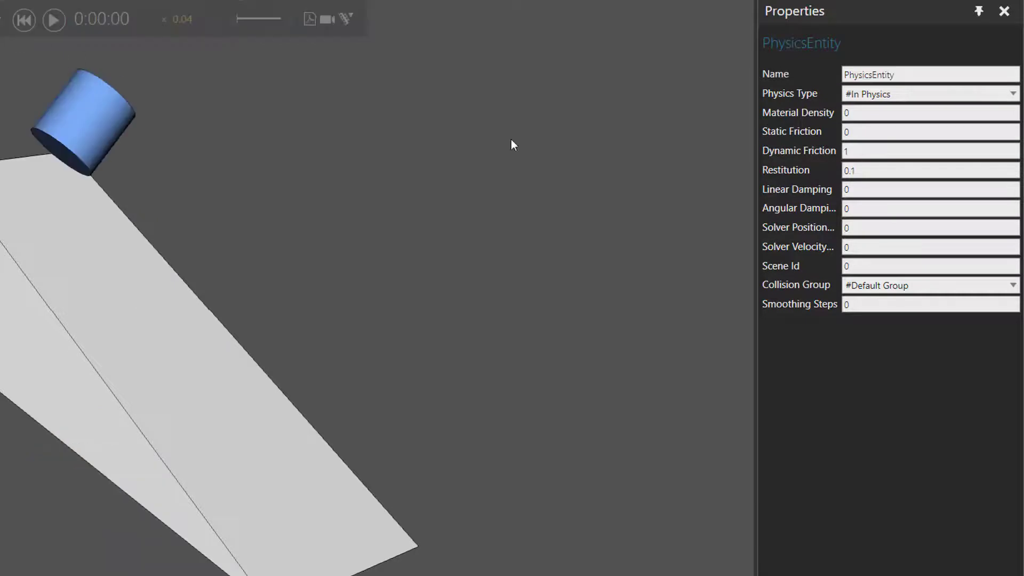
pyautogui.doubleClick(860, 151)
pyautogui.write('0.25')
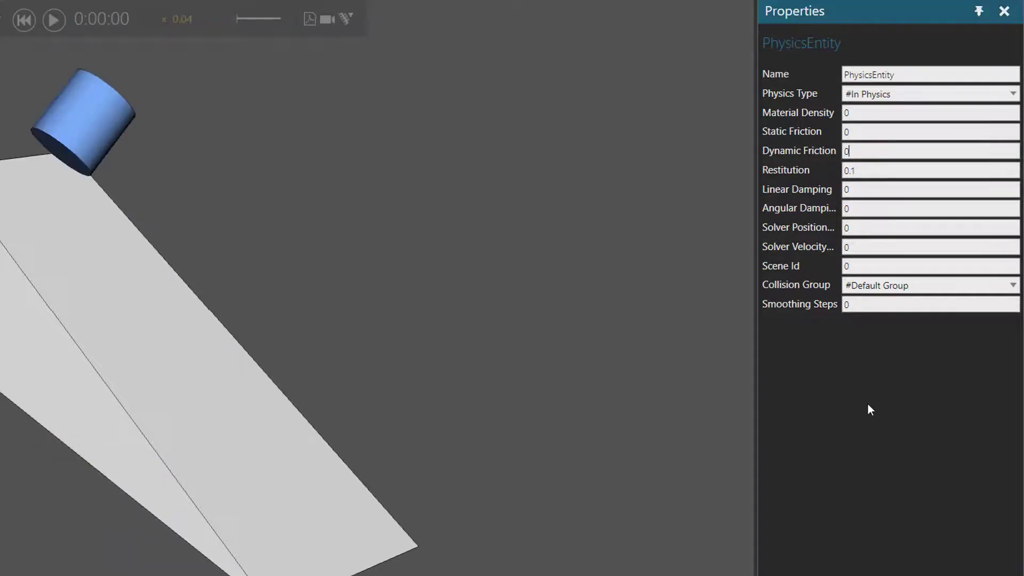
pyautogui.press('Return')
pyautogui.click(55, 20)
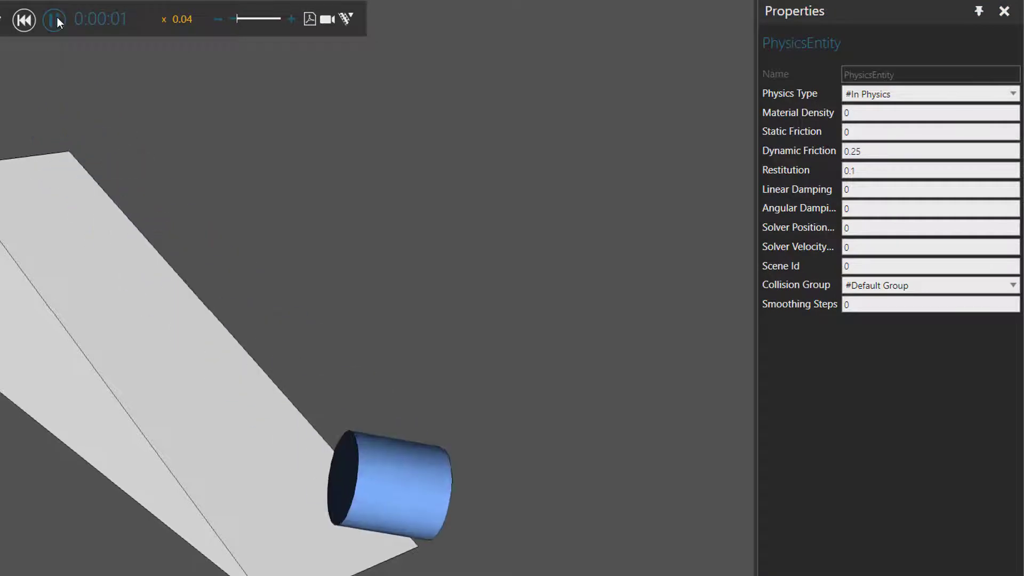
pyautogui.click(26, 21)
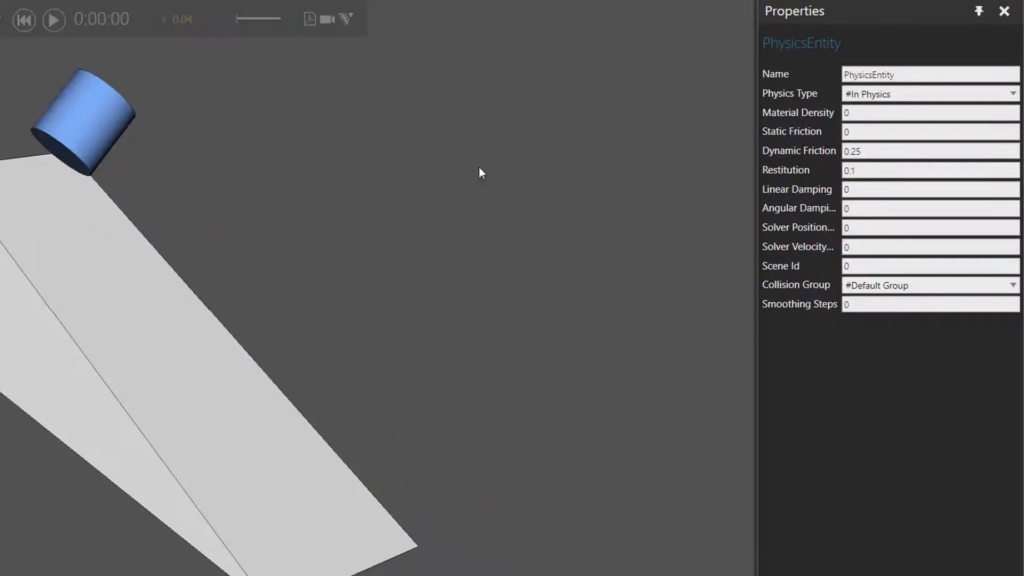
# - Set the cylinder's Dynamic Friction to 0.5, then run and reset the simulation
pyautogui.click(858, 155)
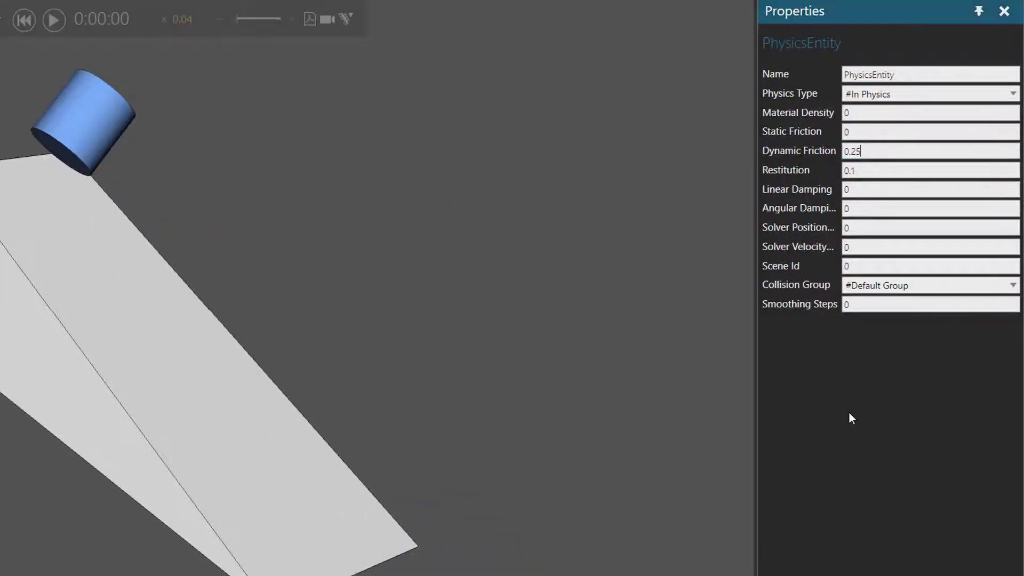
pyautogui.press('BackSpace')
pyautogui.press('BackSpace')
pyautogui.write('5')
pyautogui.press('Return')
pyautogui.click(57, 28)
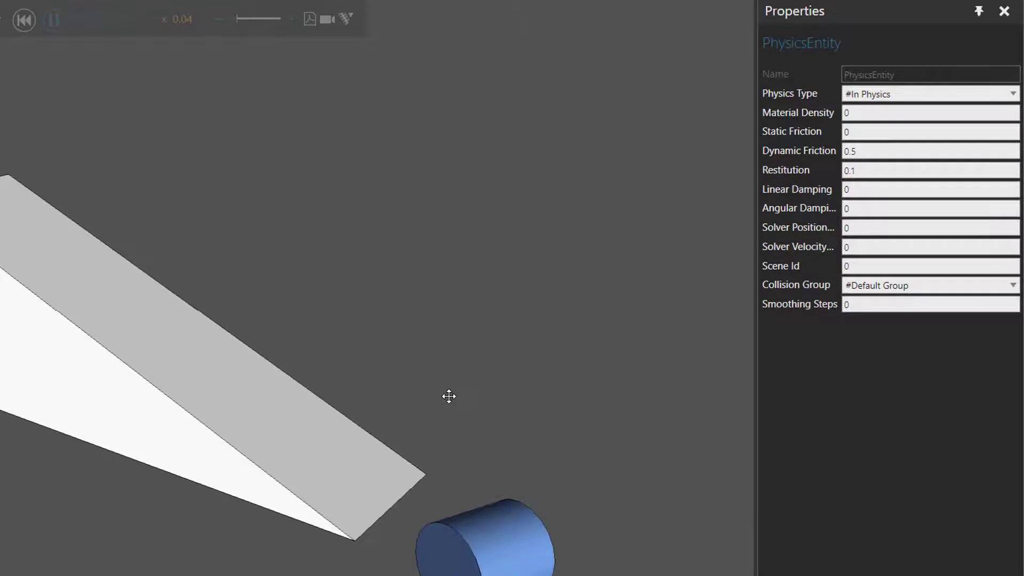
pyautogui.click(24, 21)
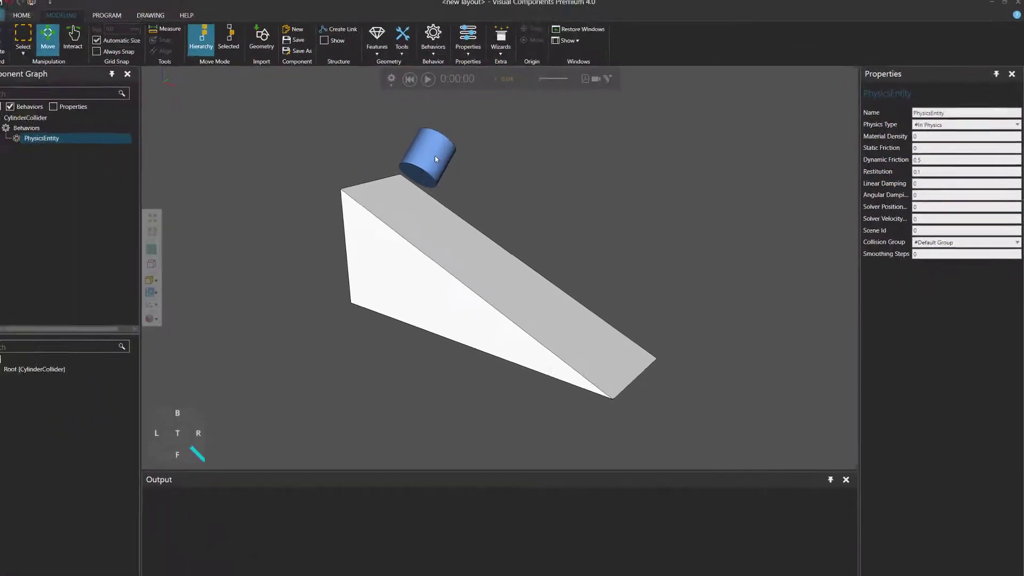
# - Reset the Cylinder feature's X rotation to 0 in world coordinates
pyautogui.click(436, 159)
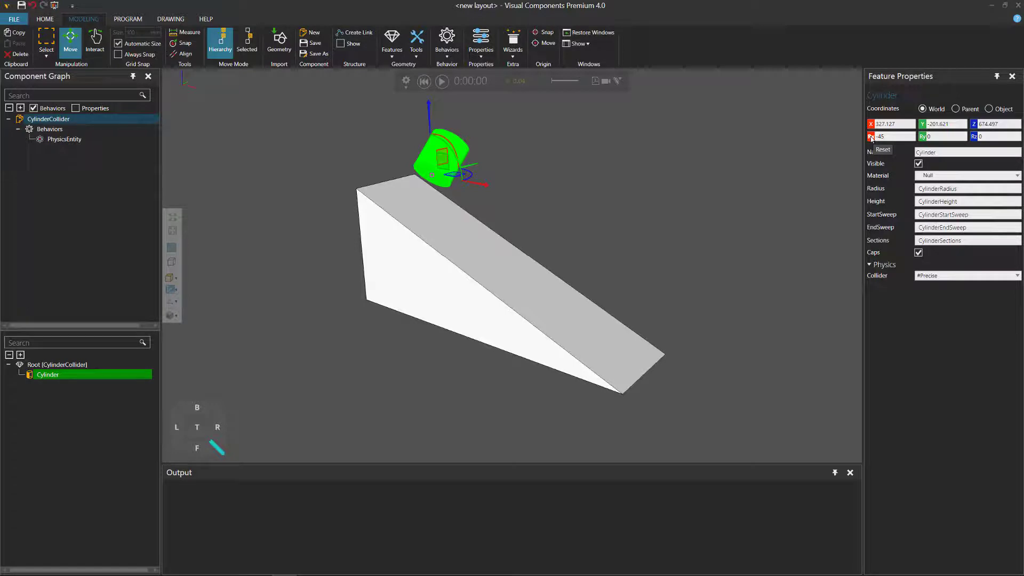
pyautogui.click(871, 137)
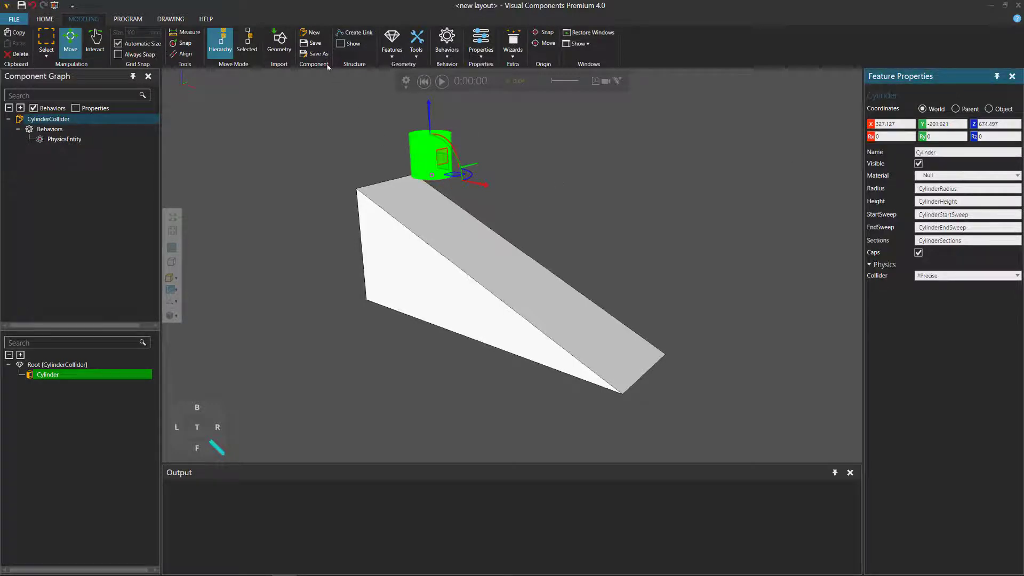
pyautogui.click(182, 43)
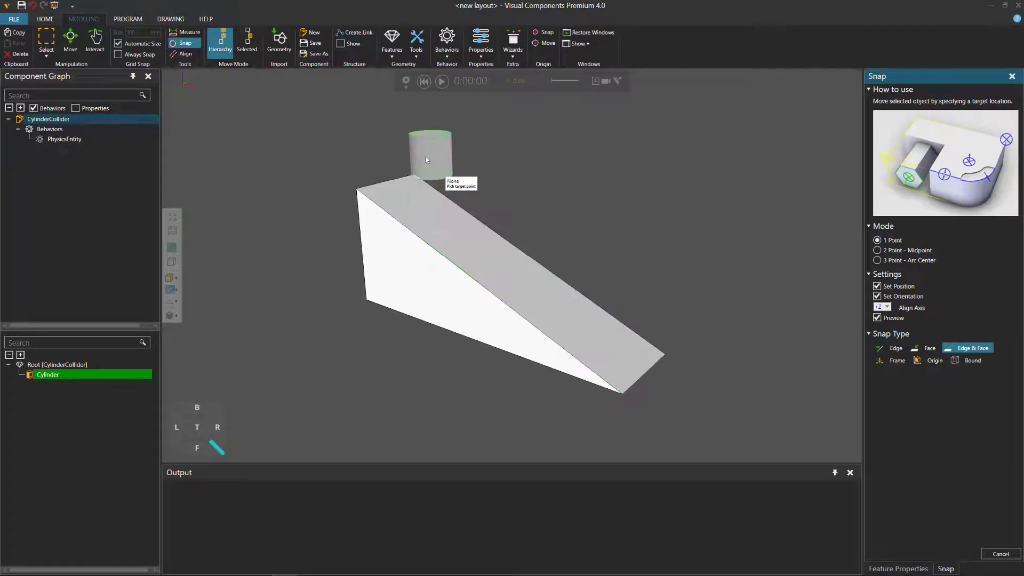
pyautogui.press('Escape')
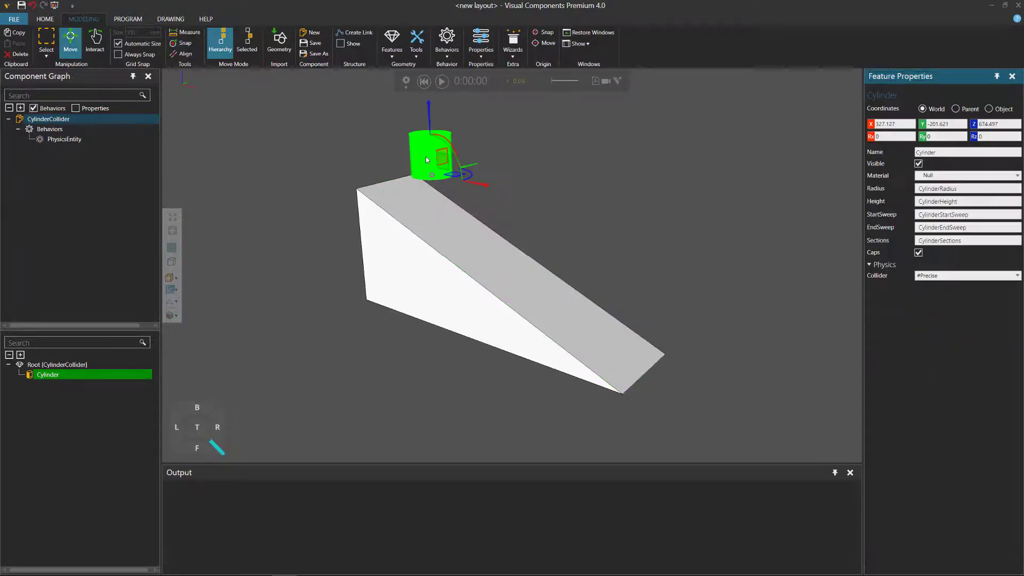
# - Move the CylinderCollider component onto the ramp's upper slope and reset the Cylinder feature's X and Y rotations to 0
pyautogui.click(63, 122)
pyautogui.moveTo(427, 181); pyautogui.dragTo(440, 213)
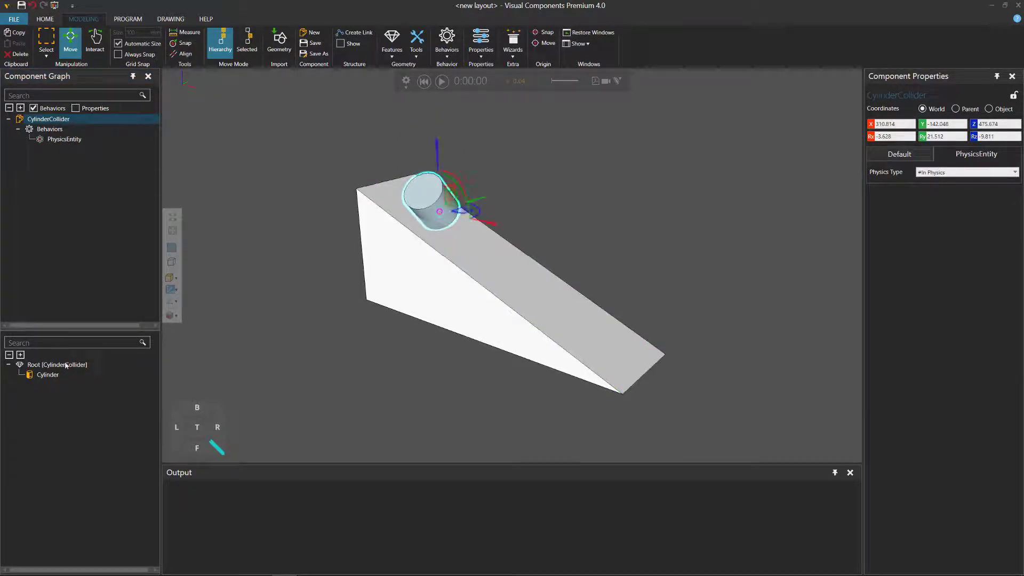
pyautogui.click(47, 374)
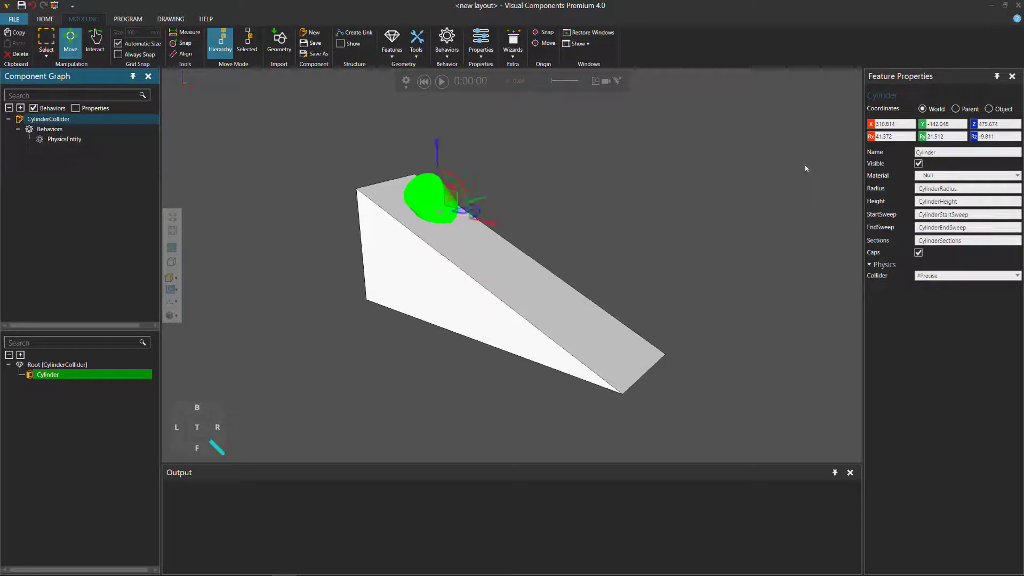
pyautogui.click(869, 138)
pyautogui.click(922, 137)
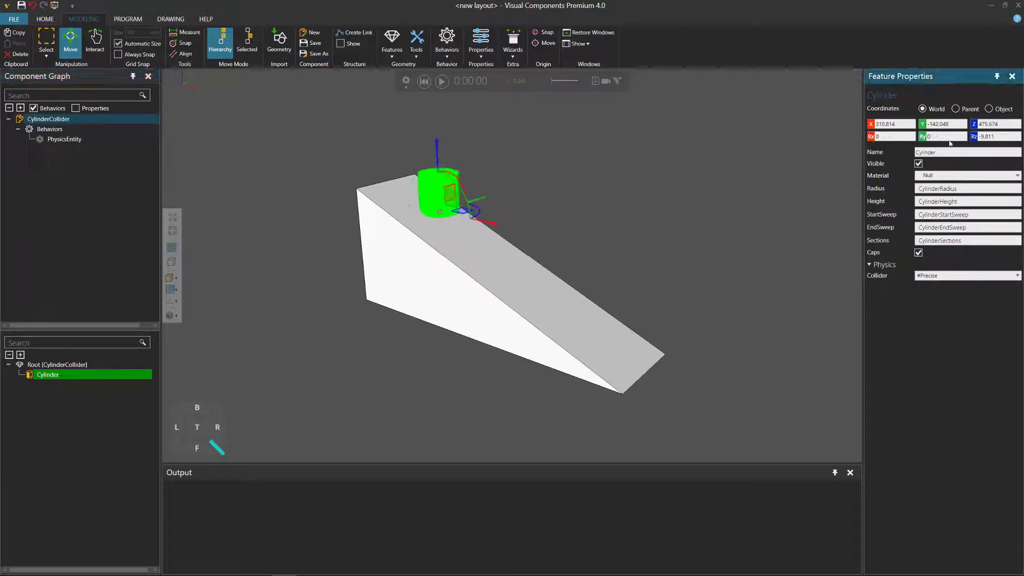
# - Move the CylinderCollider component off the ramp's upper slope and reset its X, Y and Z rotations to 0
pyautogui.click(64, 120)
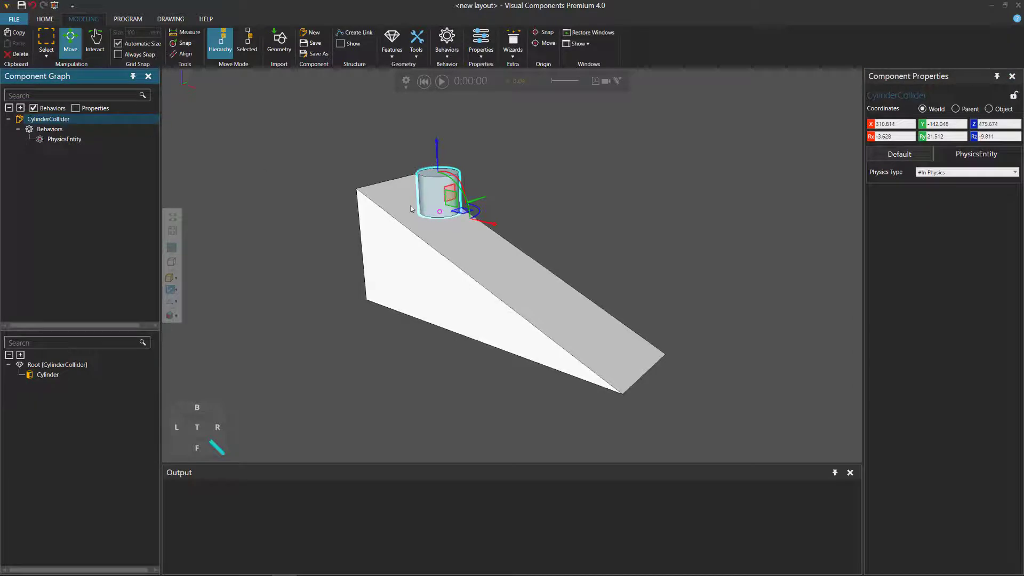
pyautogui.moveTo(439, 212); pyautogui.dragTo(481, 203)
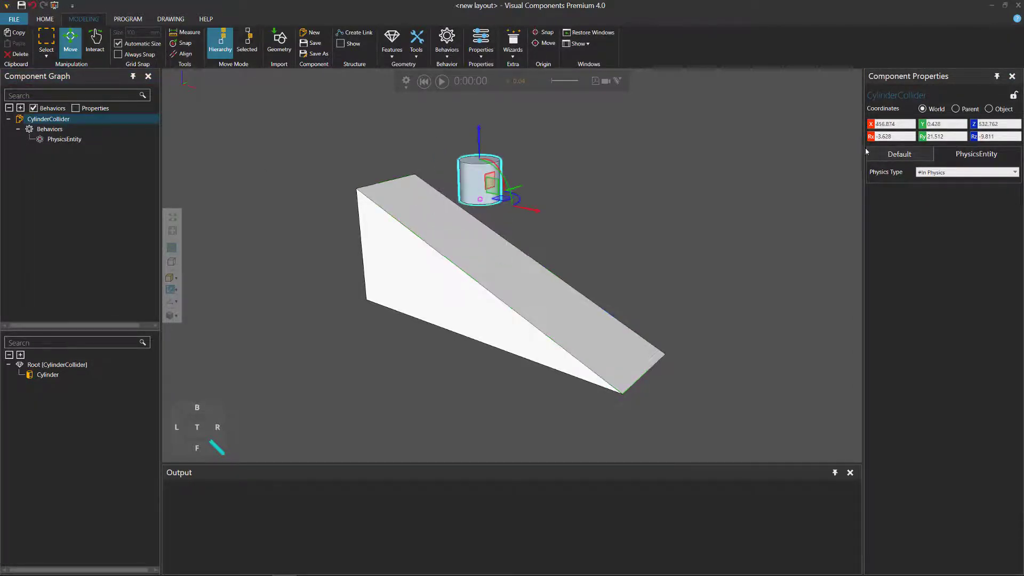
pyautogui.click(871, 137)
pyautogui.click(923, 136)
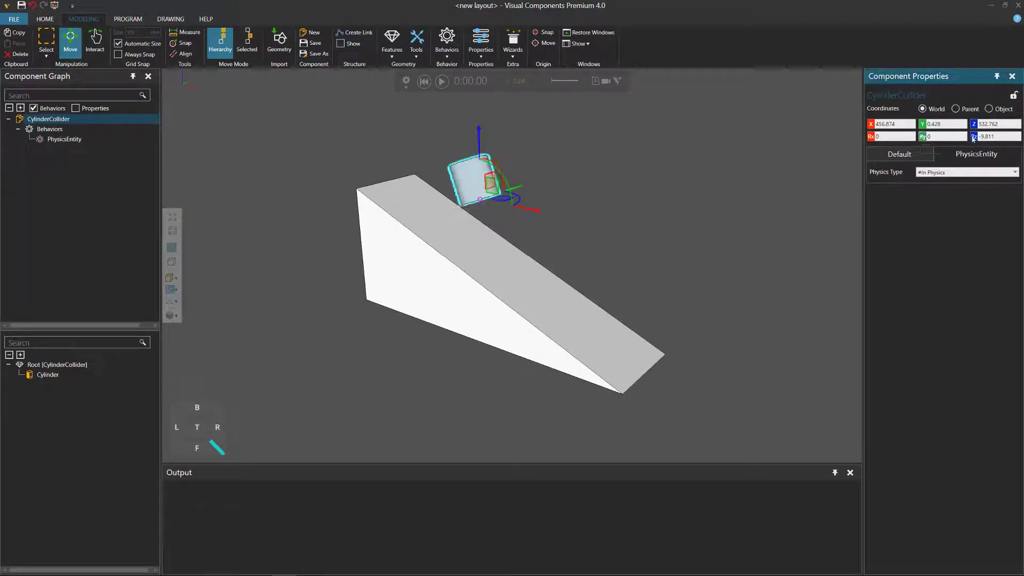
pyautogui.click(975, 136)
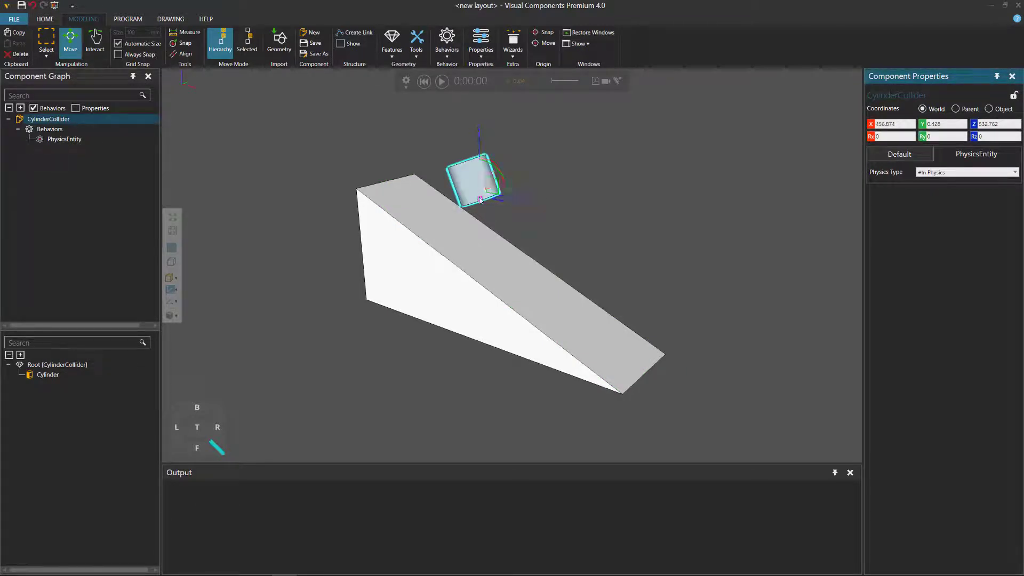
# - Move the CylinderCollider component to the ramp's upper corner at 0, 0, 600 and reset its Y rotation to 0
pyautogui.moveTo(485, 204); pyautogui.dragTo(414, 177)
pyautogui.moveTo(435, 232); pyautogui.dragTo(385, 201, button='right')
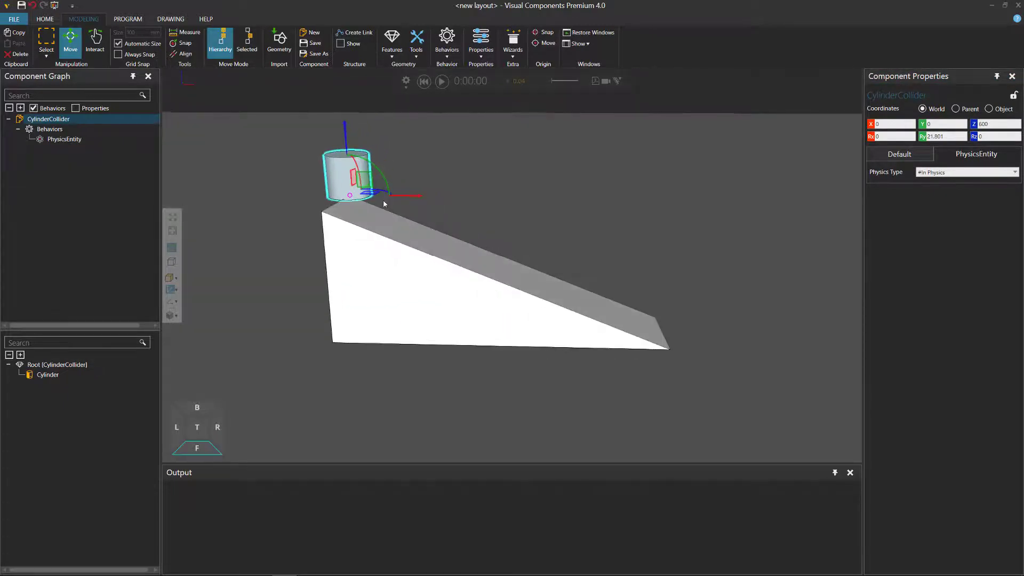
pyautogui.click(923, 137)
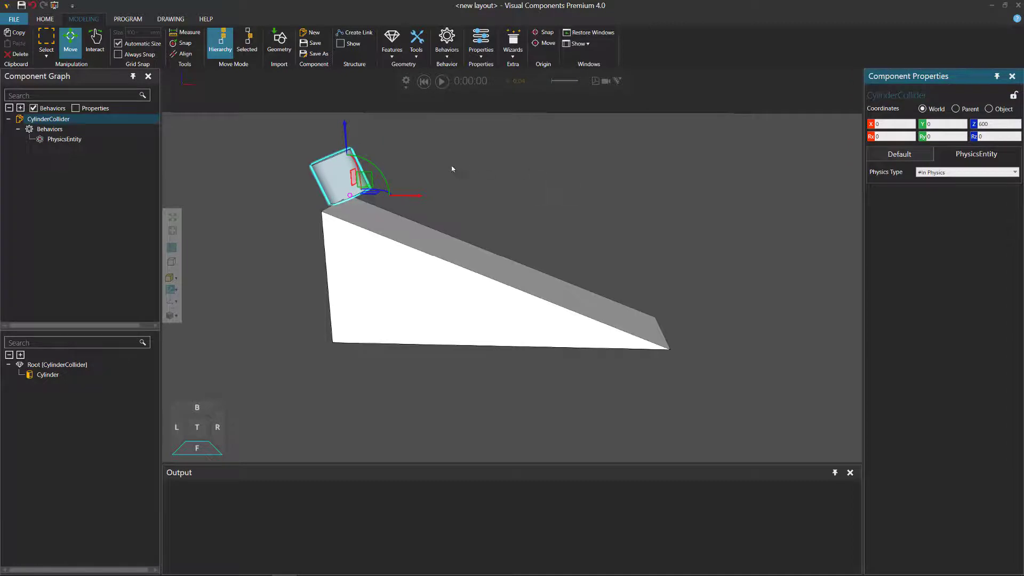
# - Reset the Cylinder feature's Y and Z rotations to 0 in world coordinates
pyautogui.click(51, 375)
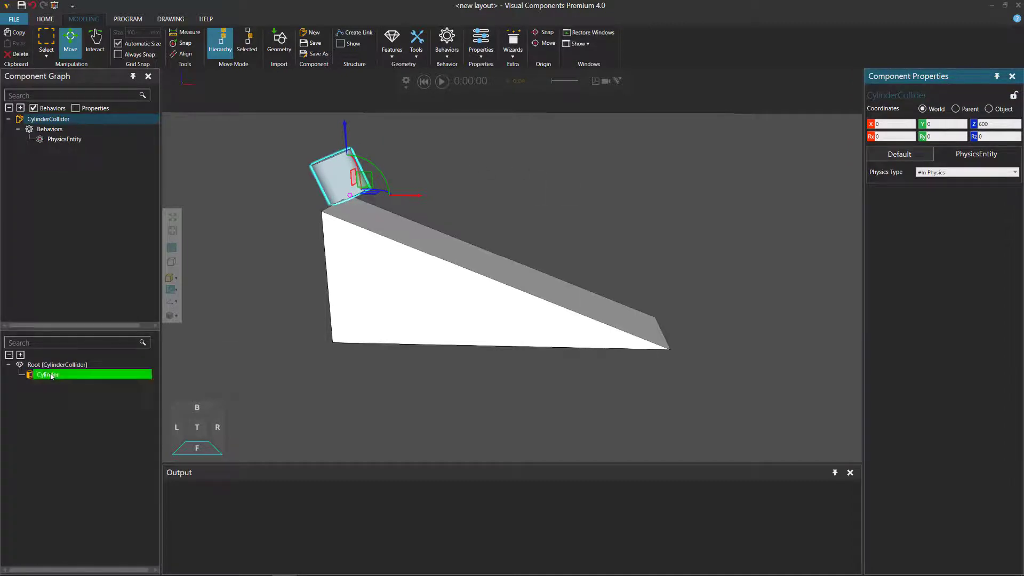
pyautogui.click(922, 137)
pyautogui.click(974, 137)
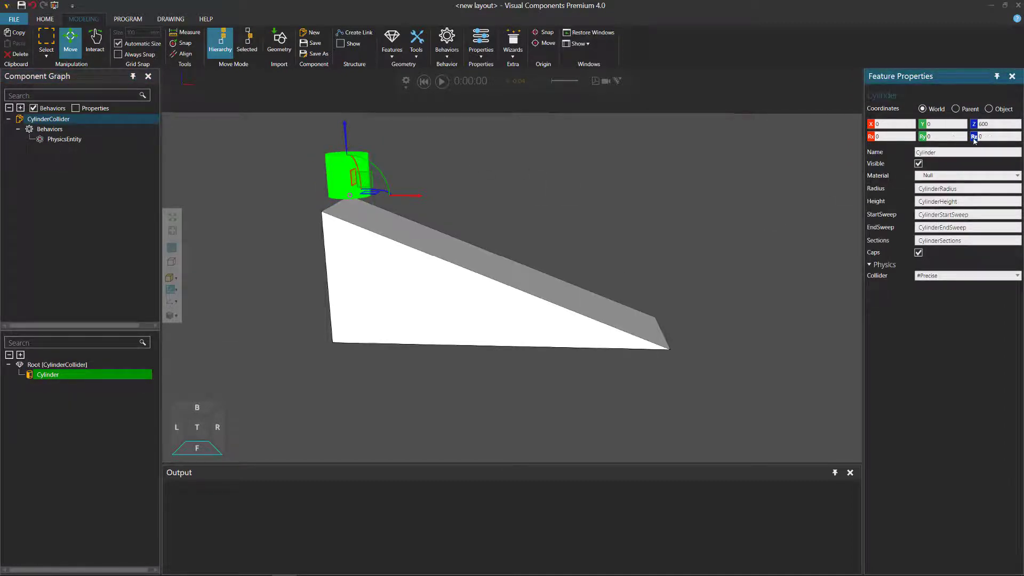
# - Snap the CylinderCollider component onto the ramp's sloped face near its upper end, aligned with the slope
pyautogui.click(68, 119)
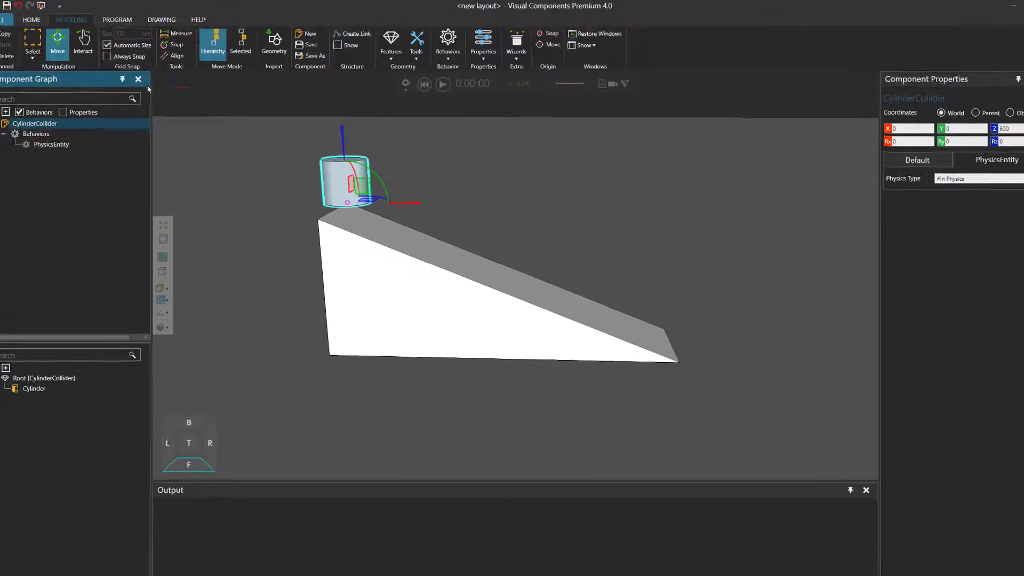
pyautogui.click(181, 43)
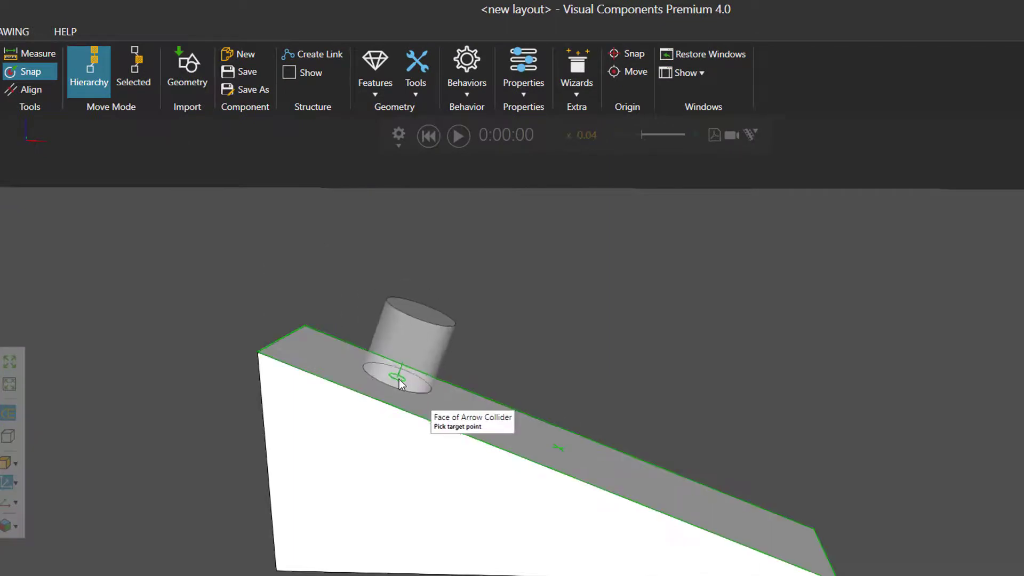
pyautogui.click(412, 393)
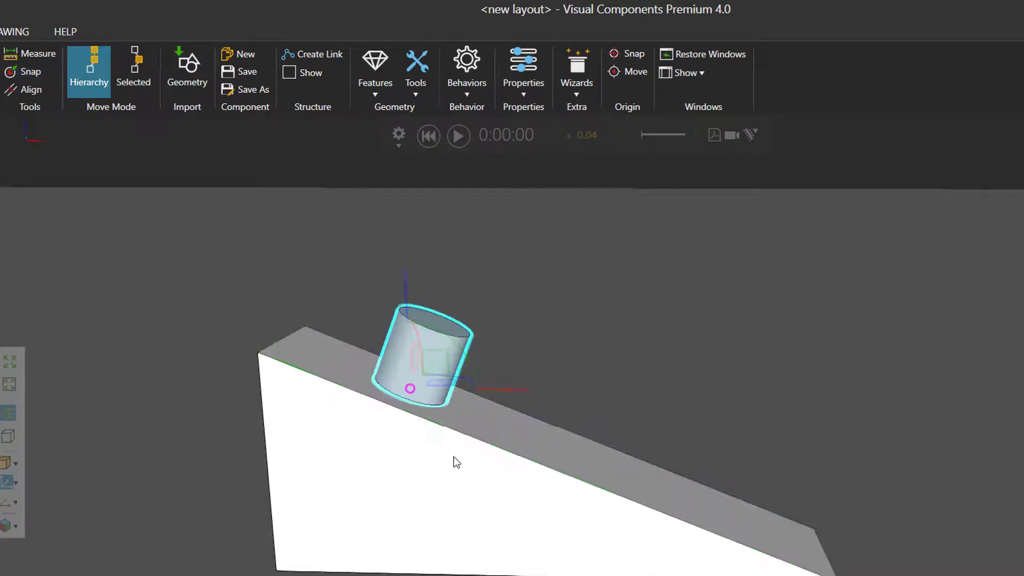
# - Run the simulation with the cylinder standing on the slope, check its PhysicsEntity properties, and reset the simulation
pyautogui.moveTo(455, 462); pyautogui.dragTo(455, 526, button='right')
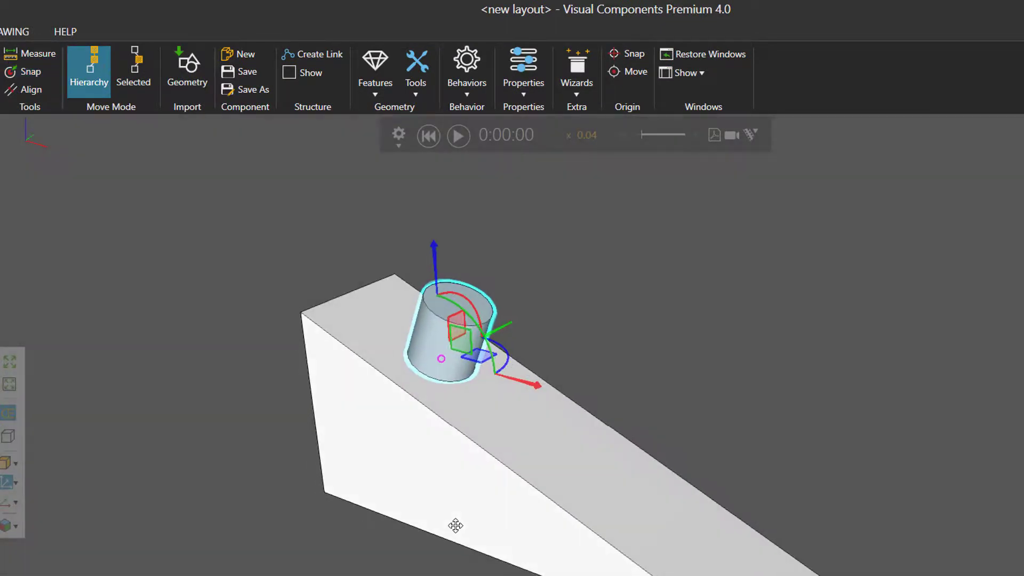
pyautogui.click(458, 136)
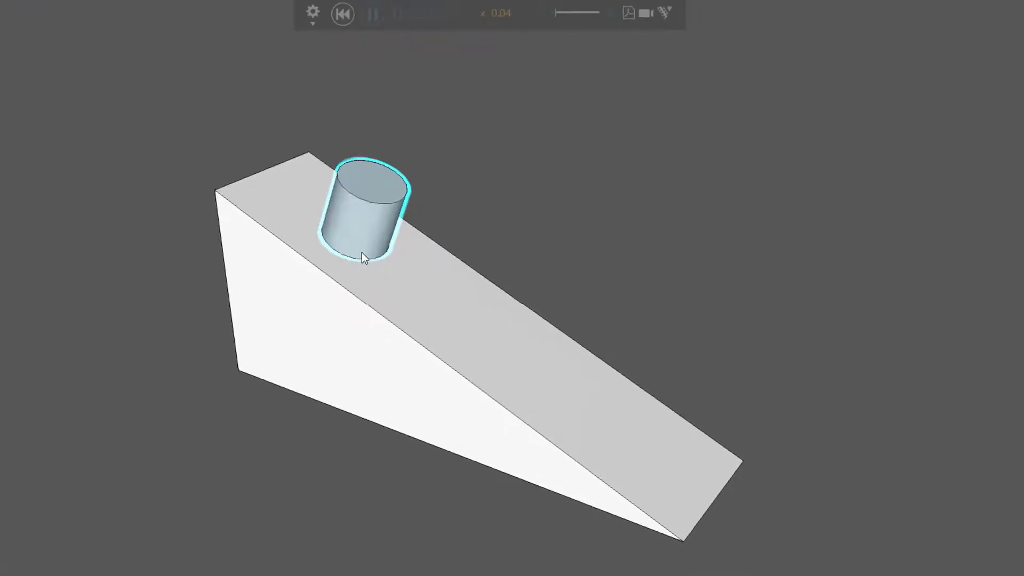
pyautogui.click(366, 213)
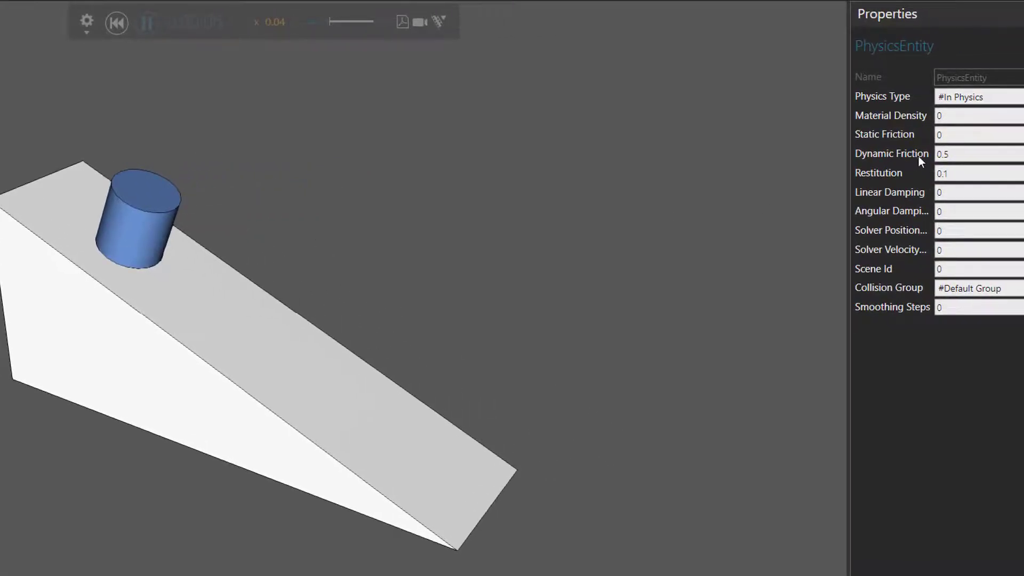
pyautogui.scroll(3, 330, 275)
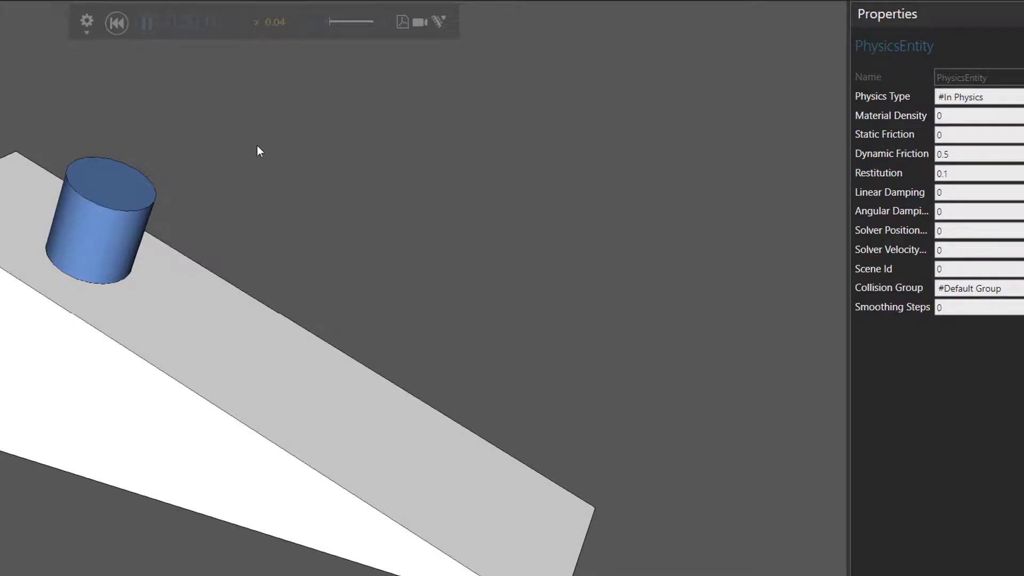
pyautogui.click(112, 26)
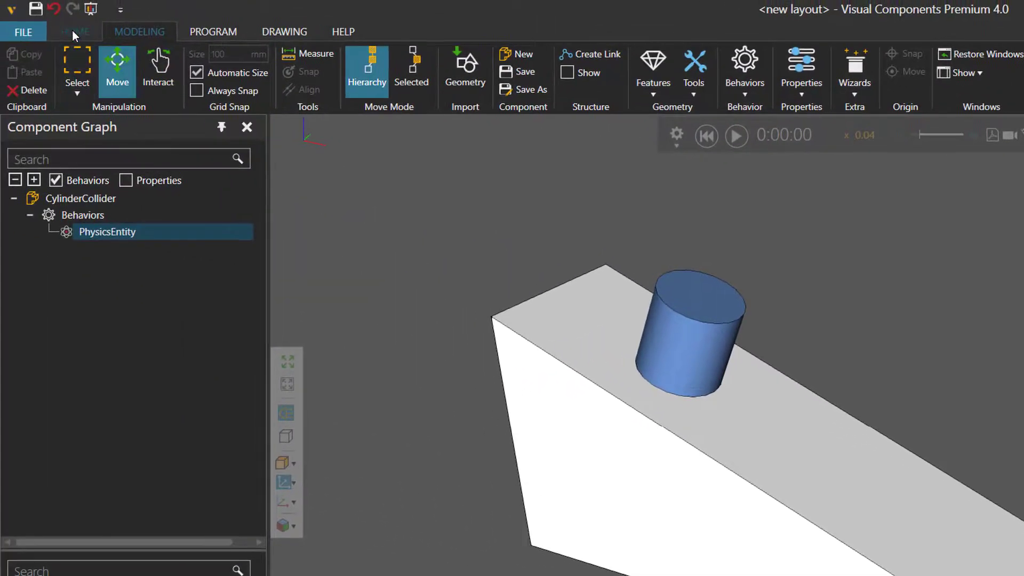
# - Add the Generic Articulated Robot from the Visual Components robots collection to the layout, beside the ramp's high end
pyautogui.click(73, 30)
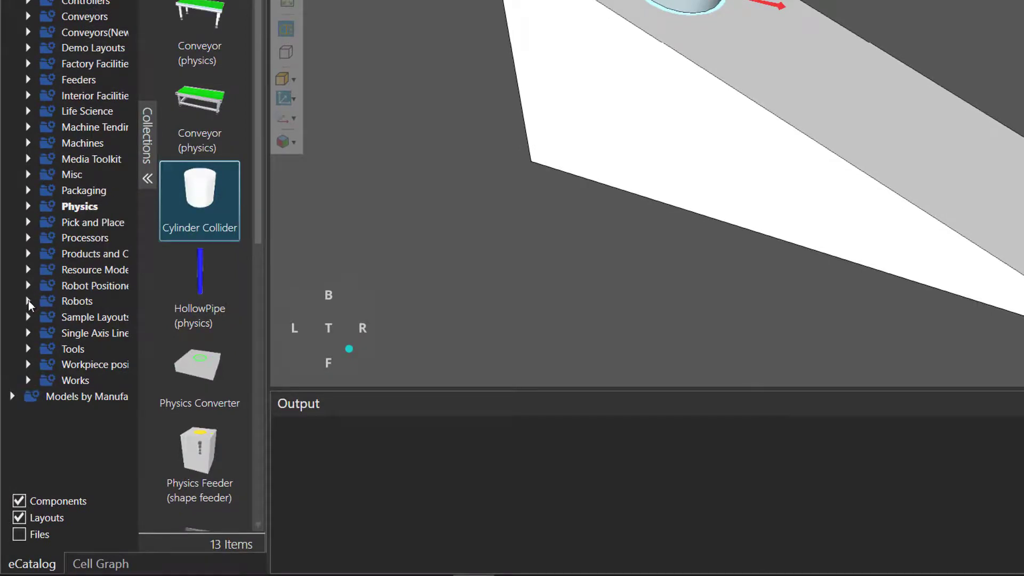
pyautogui.click(28, 300)
pyautogui.scroll(-10, 27, 302)
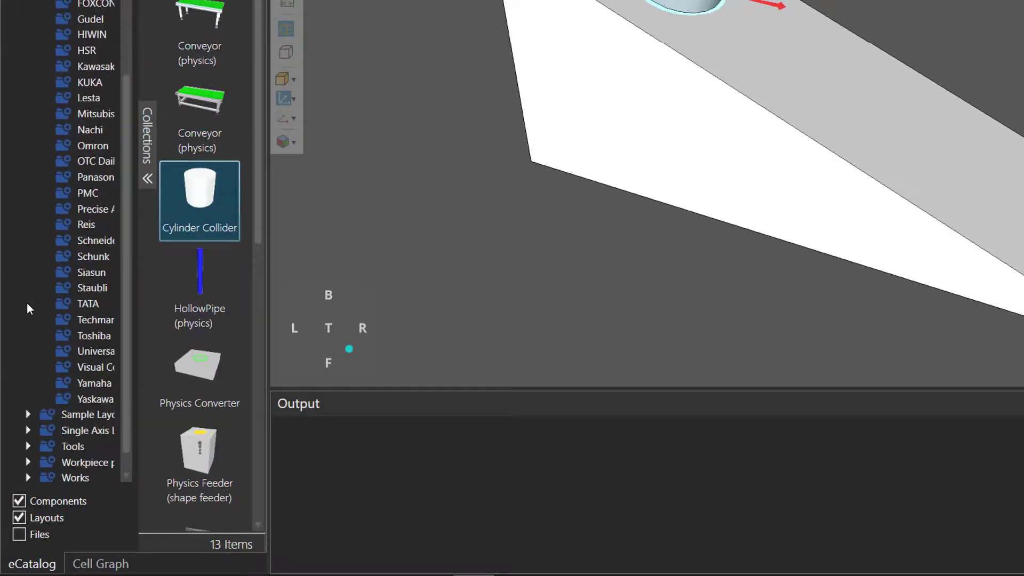
pyautogui.click(78, 368)
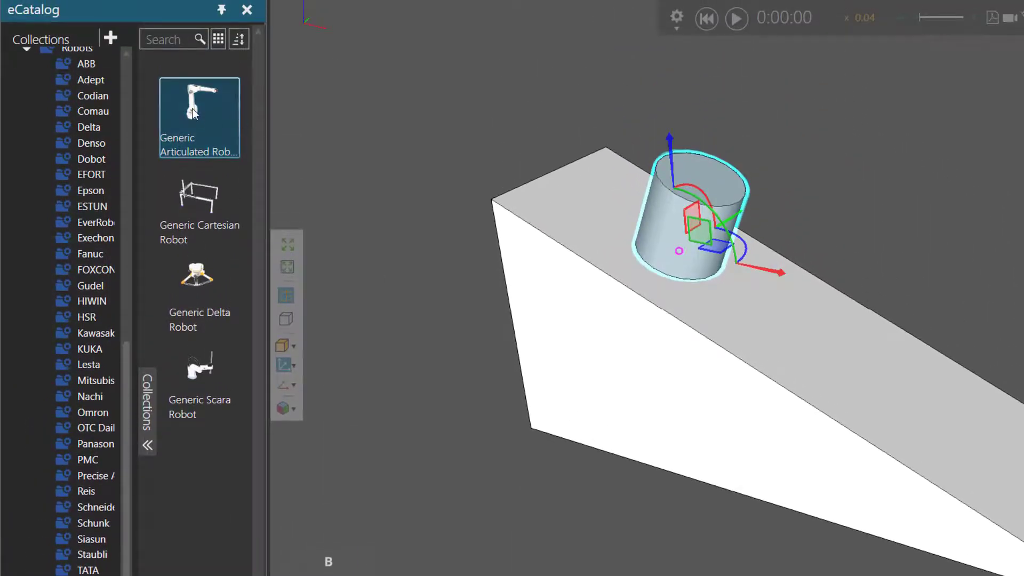
pyautogui.moveTo(193, 109); pyautogui.dragTo(370, 114)
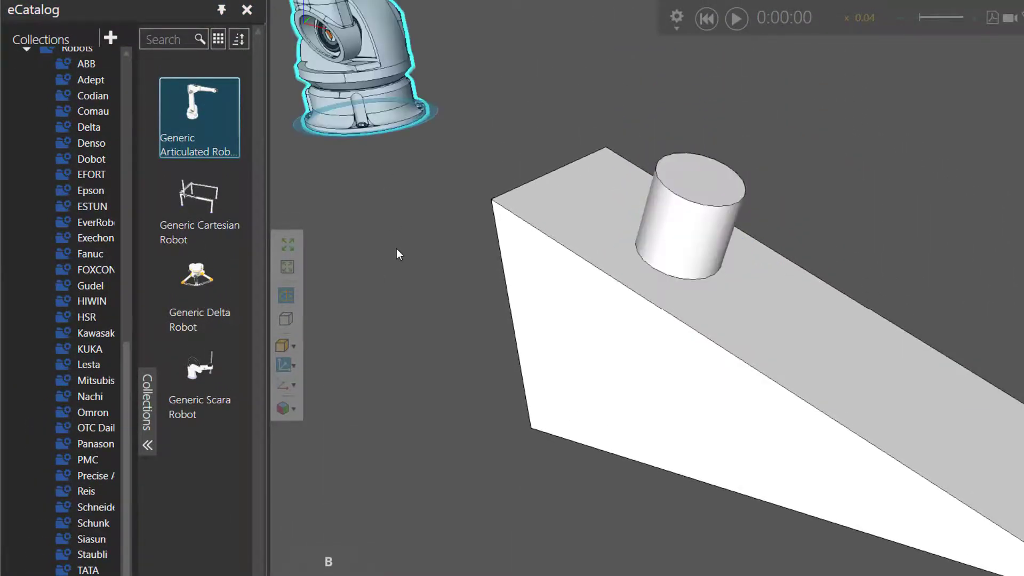
pyautogui.scroll(-4, 395, 249)
pyautogui.moveTo(476, 459); pyautogui.dragTo(614, 456, button='middle')
pyautogui.scroll(-1, 536, 239)
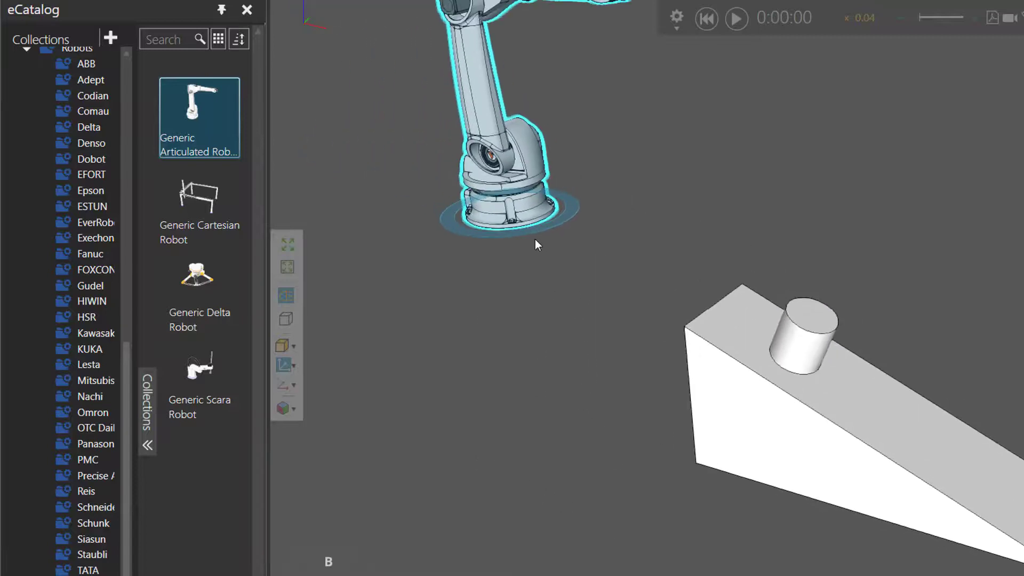
# - Move the generic robot closer to the ramp's high end and set its signal action output to 81 for Swept Volume On and Off
pyautogui.moveTo(536, 239); pyautogui.dragTo(471, 437)
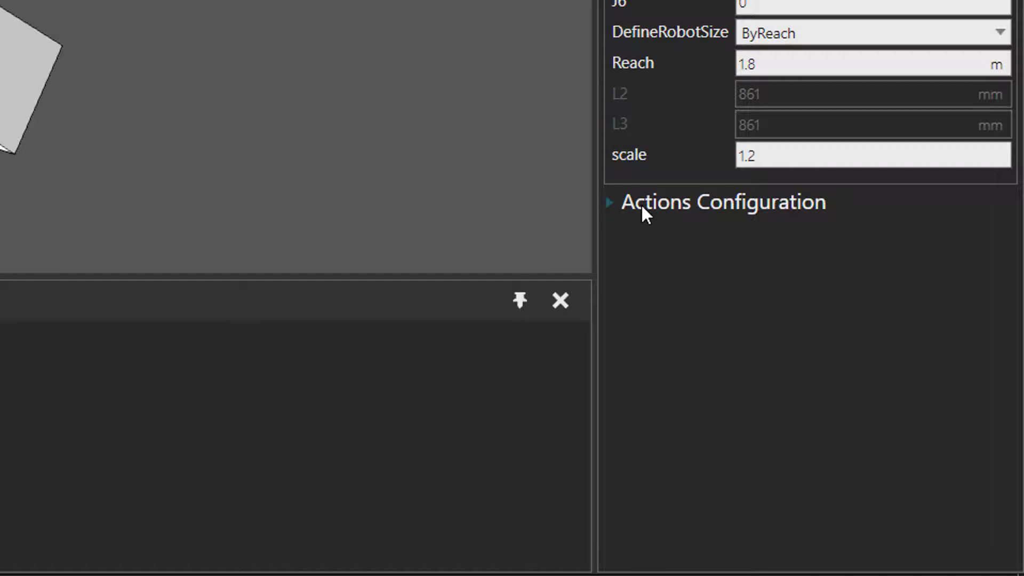
pyautogui.click(611, 202)
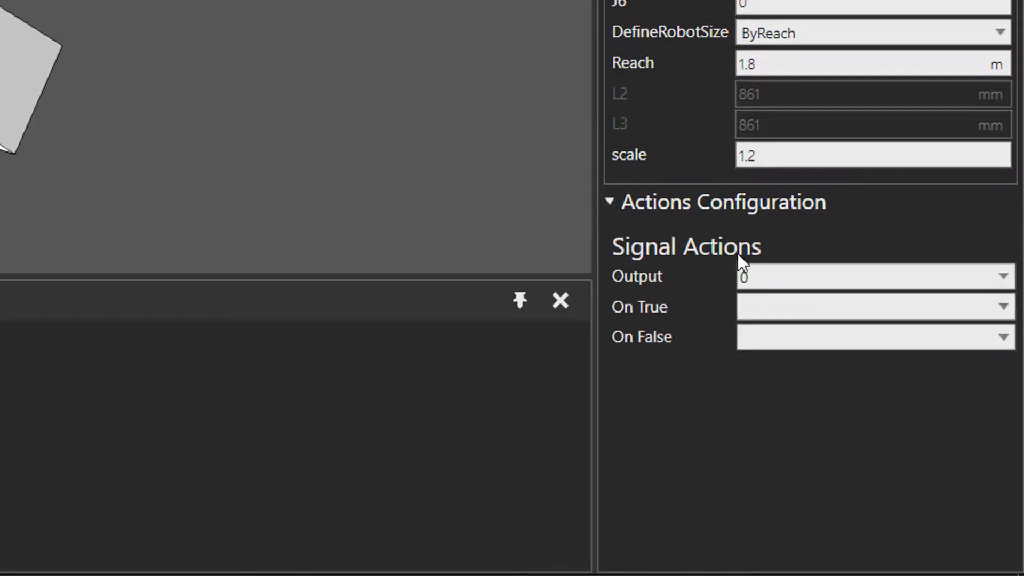
pyautogui.click(758, 274)
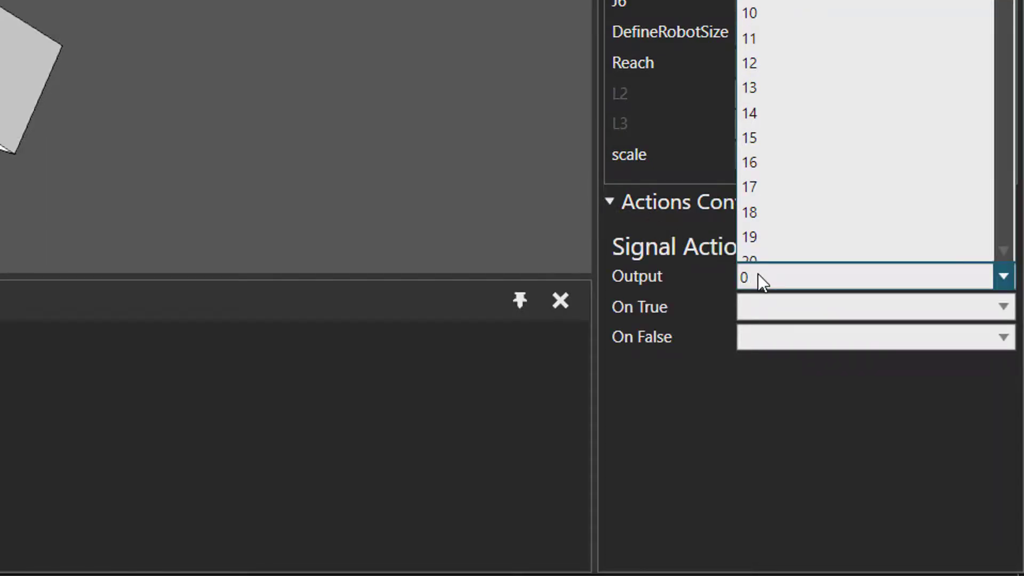
pyautogui.write('81')
pyautogui.press('Return')
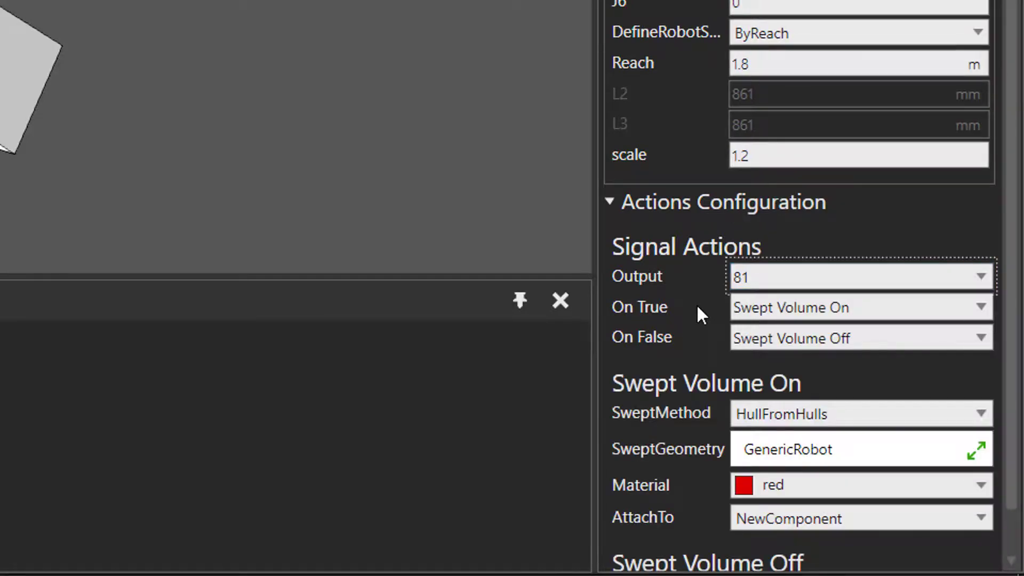
pyautogui.scroll(-1, 698, 308)
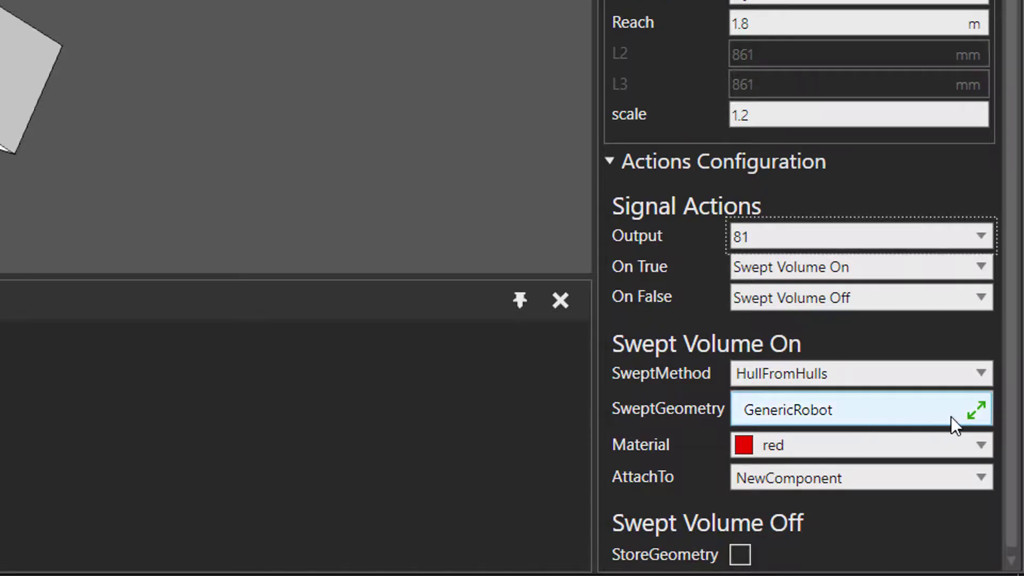
# - Replace GenericRobot with the CylinderCollider component as the swept geometry of the robot's Swept Volume On action
pyautogui.click(974, 413)
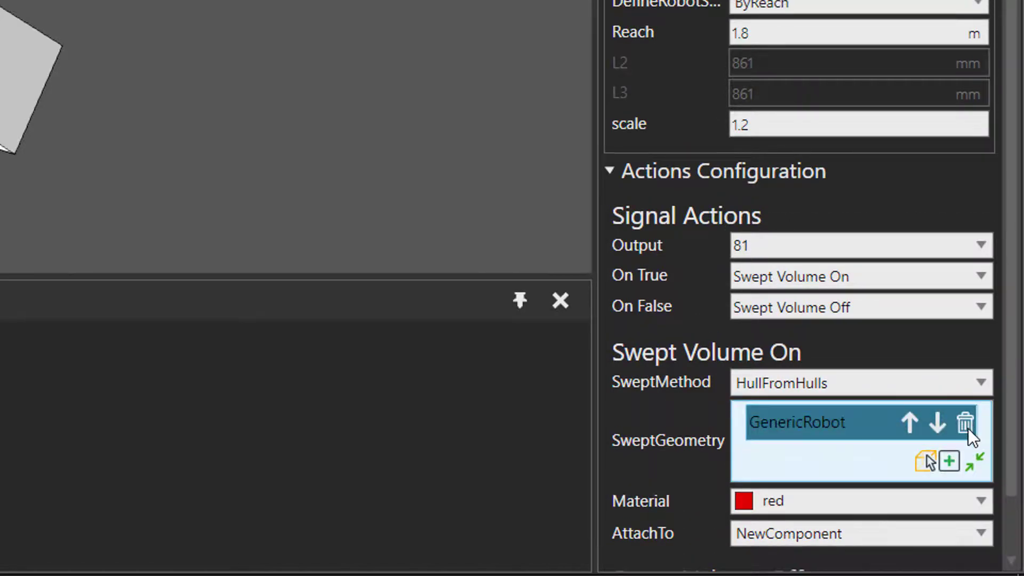
pyautogui.click(966, 424)
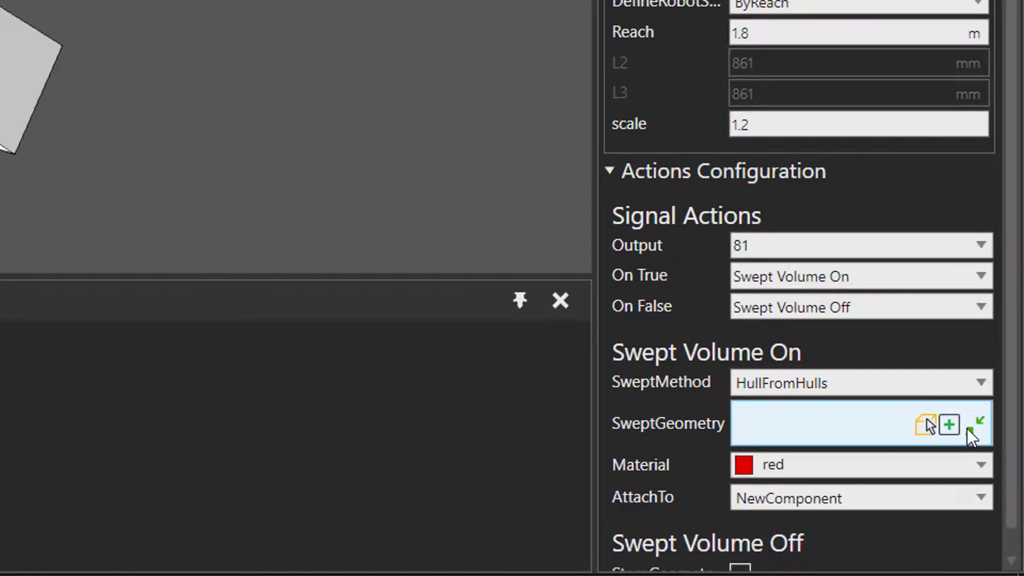
pyautogui.click(921, 427)
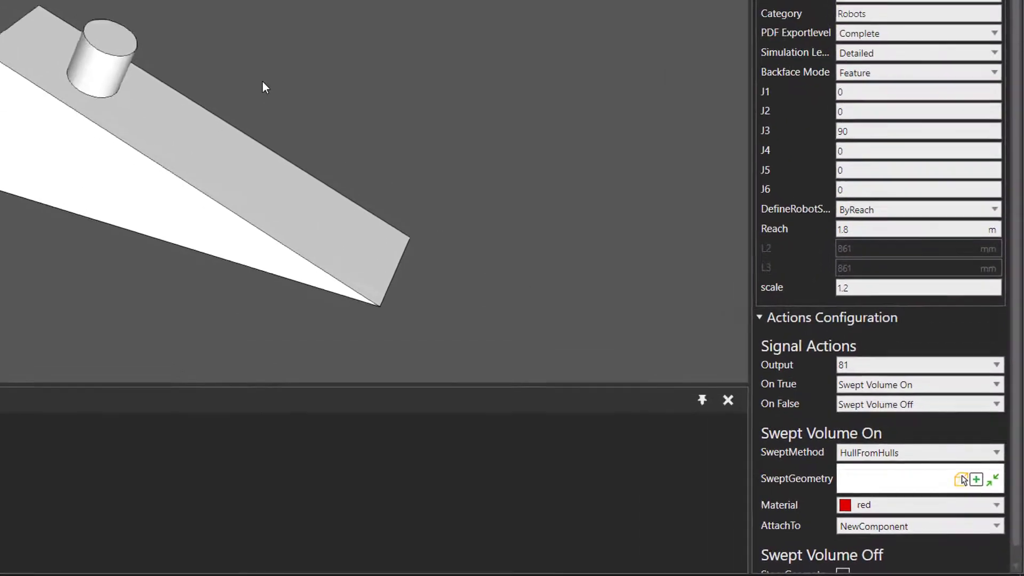
pyautogui.click(136, 63)
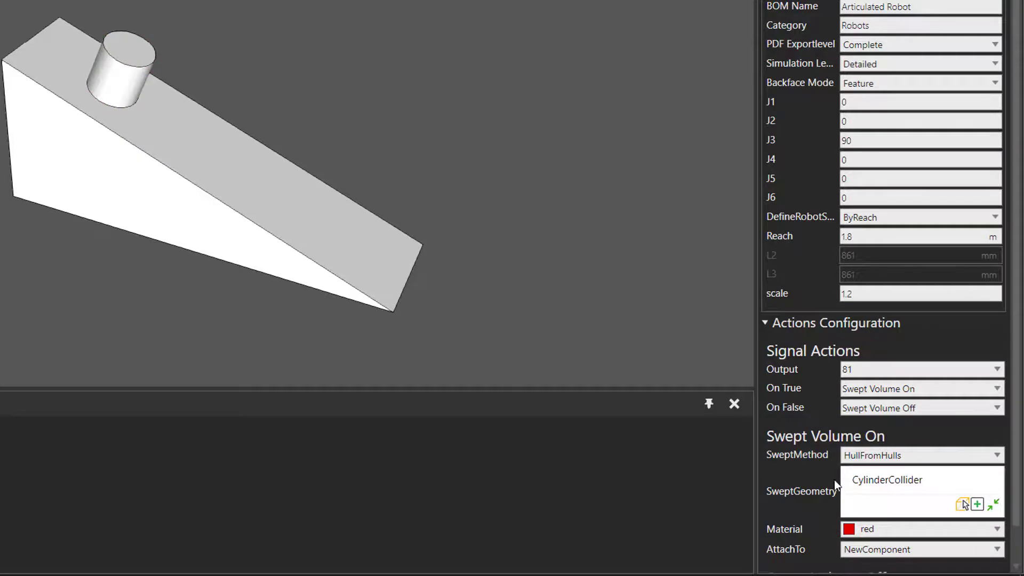
pyautogui.click(993, 505)
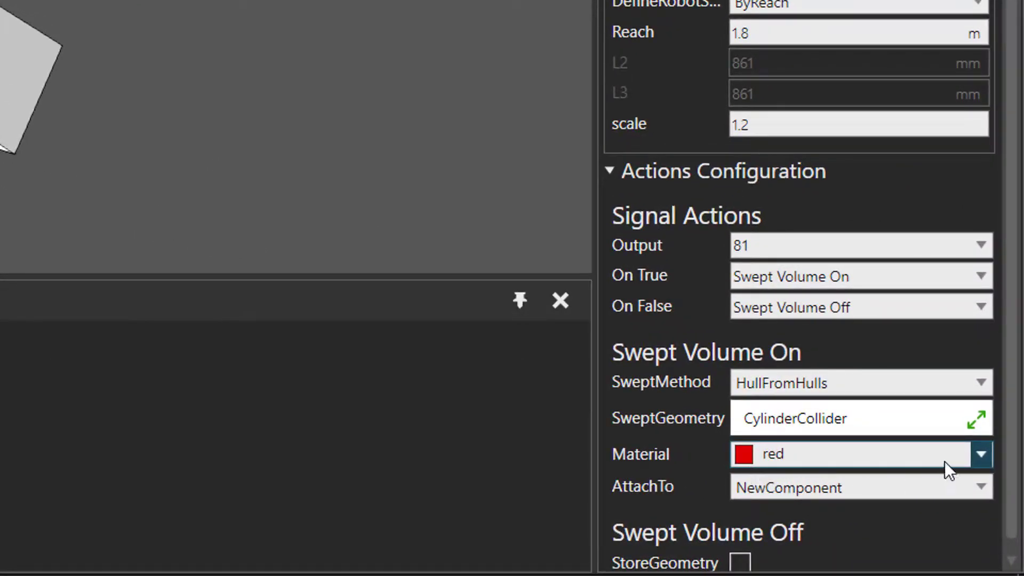
# - Set the swept volume's material to transp_red
pyautogui.click(981, 456)
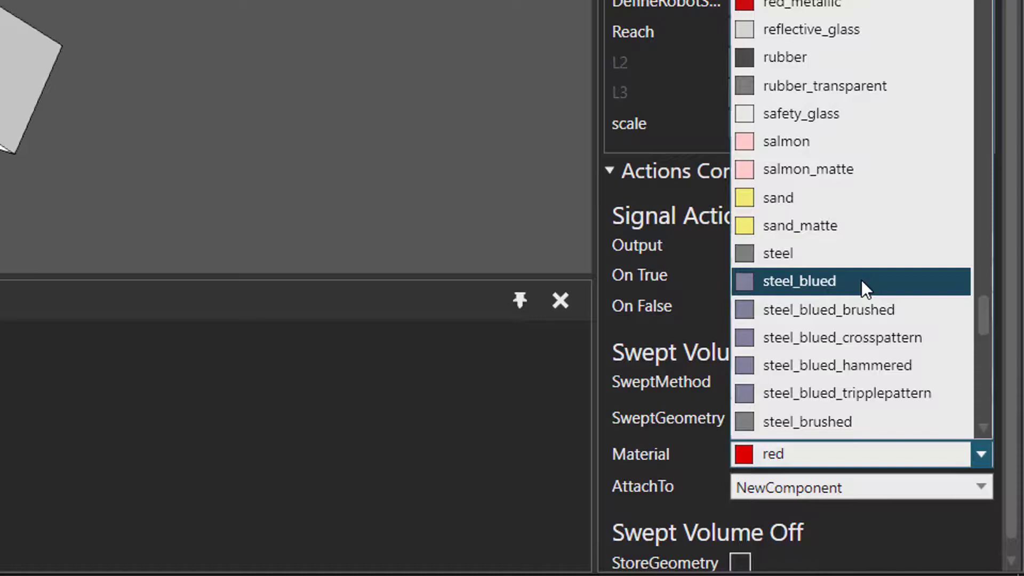
pyautogui.scroll(-4, 861, 279)
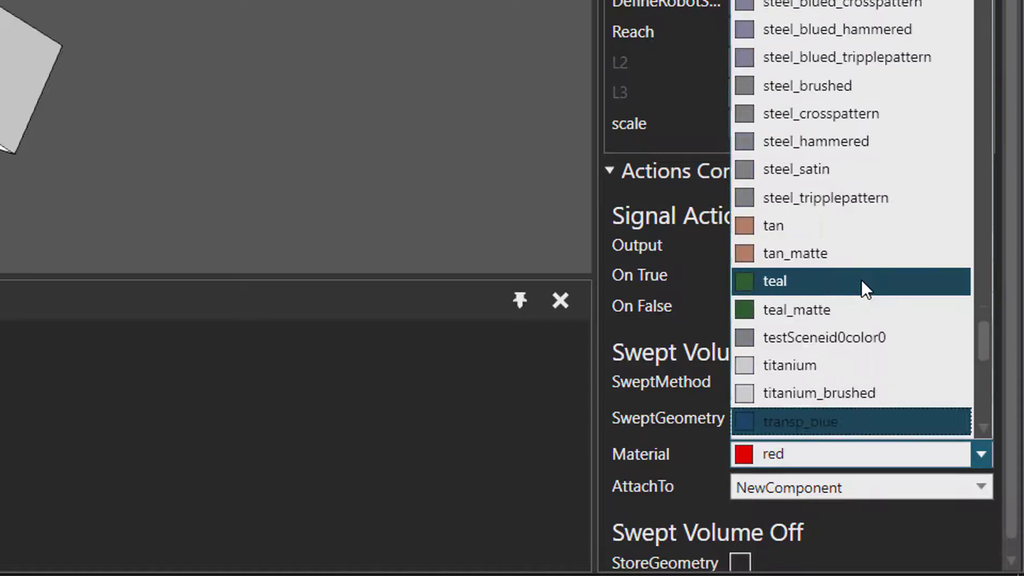
pyautogui.scroll(-2, 861, 280)
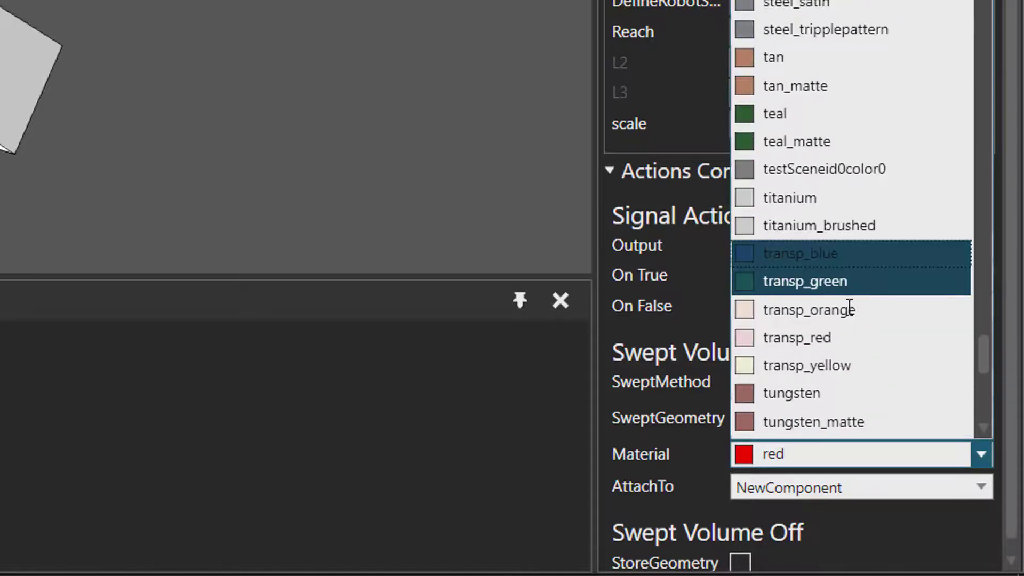
pyautogui.click(844, 338)
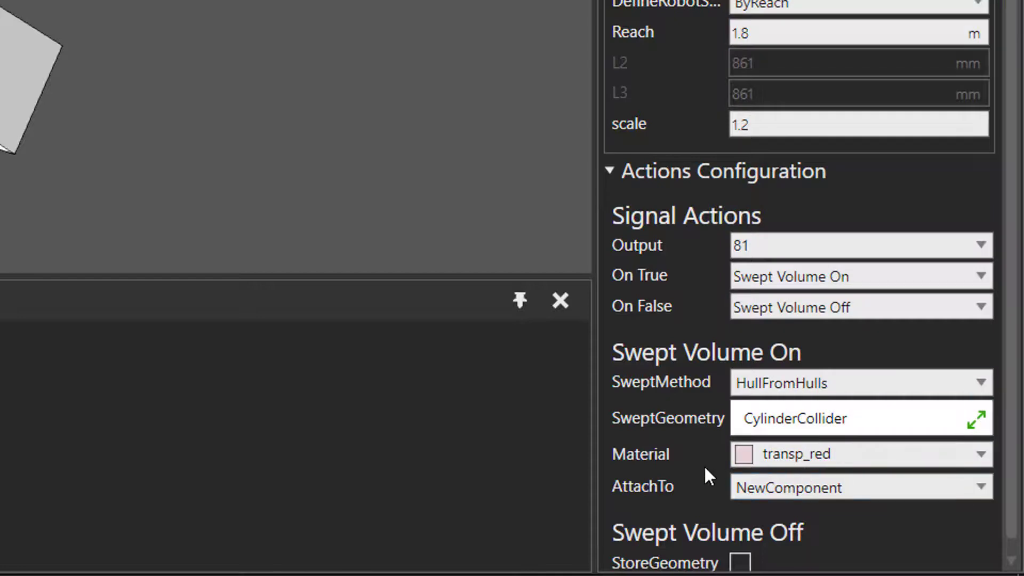
pyautogui.scroll(-1, 705, 474)
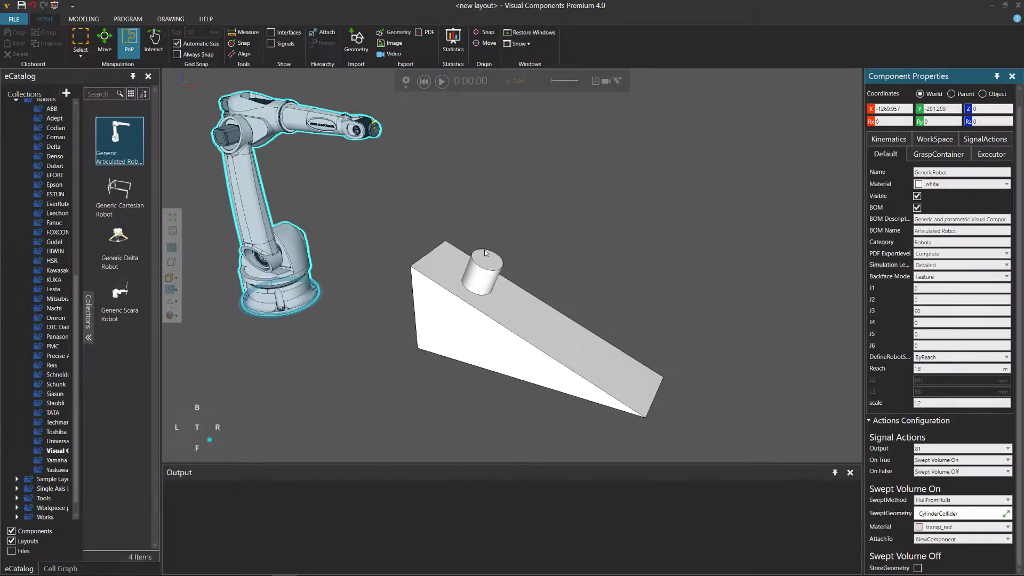
# - Add a set binary output statement to the robot's Main program that sets OUT[81] to True
pyautogui.click(137, 24)
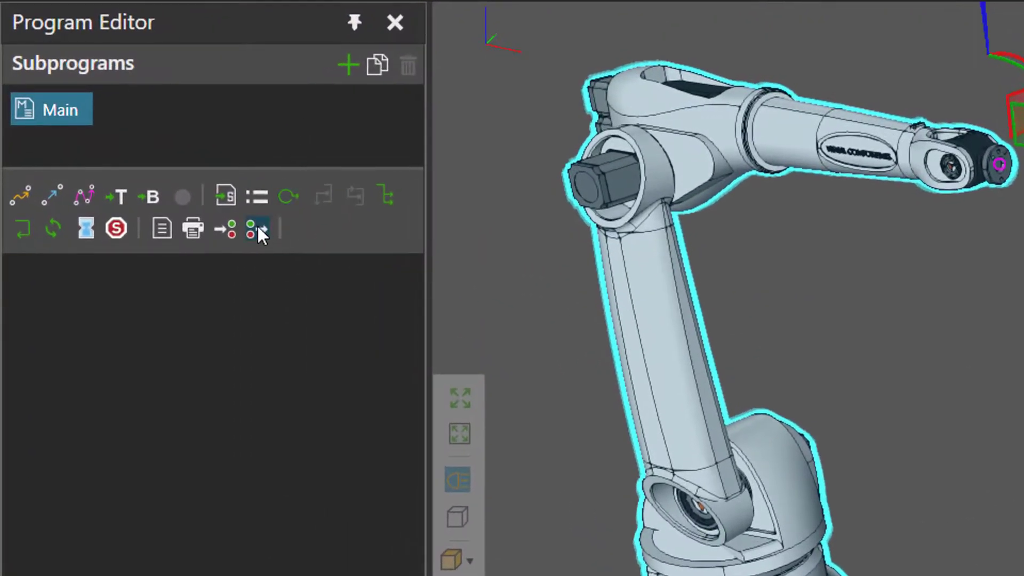
pyautogui.click(257, 228)
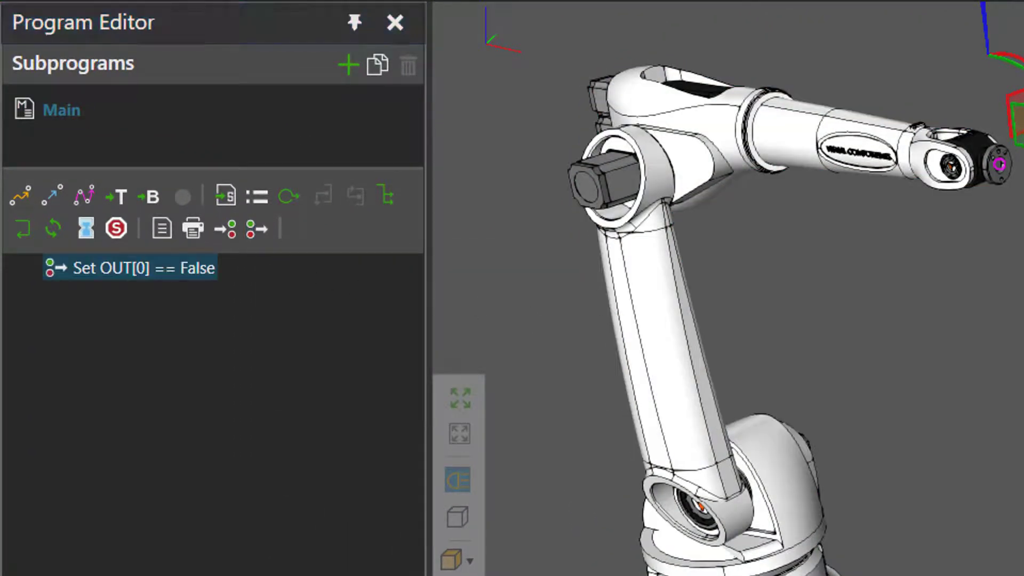
pyautogui.write('81')
pyautogui.press('Return')
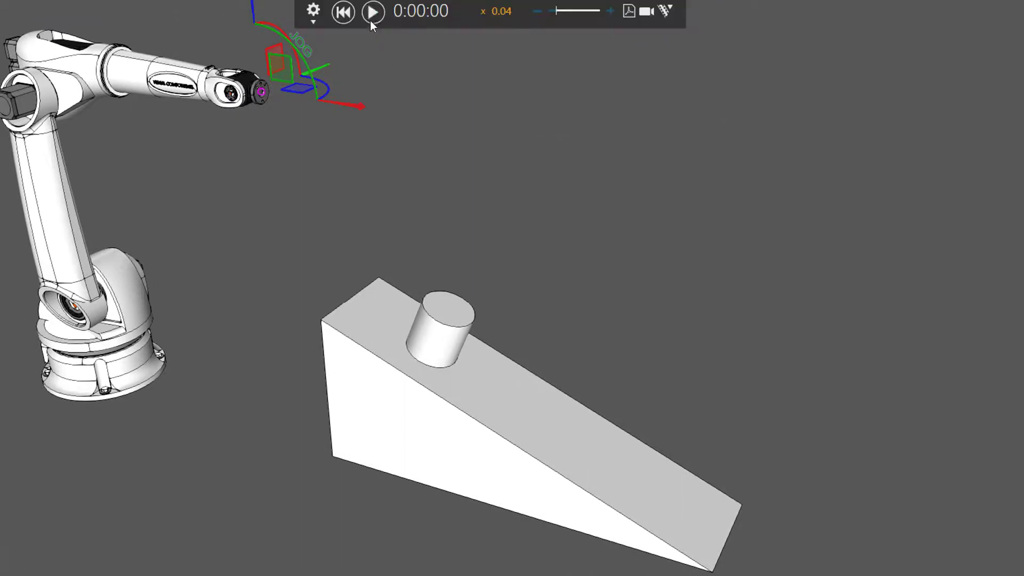
# - Run the simulation to check the swept volume on the cylinder, and reset it
pyautogui.click(372, 16)
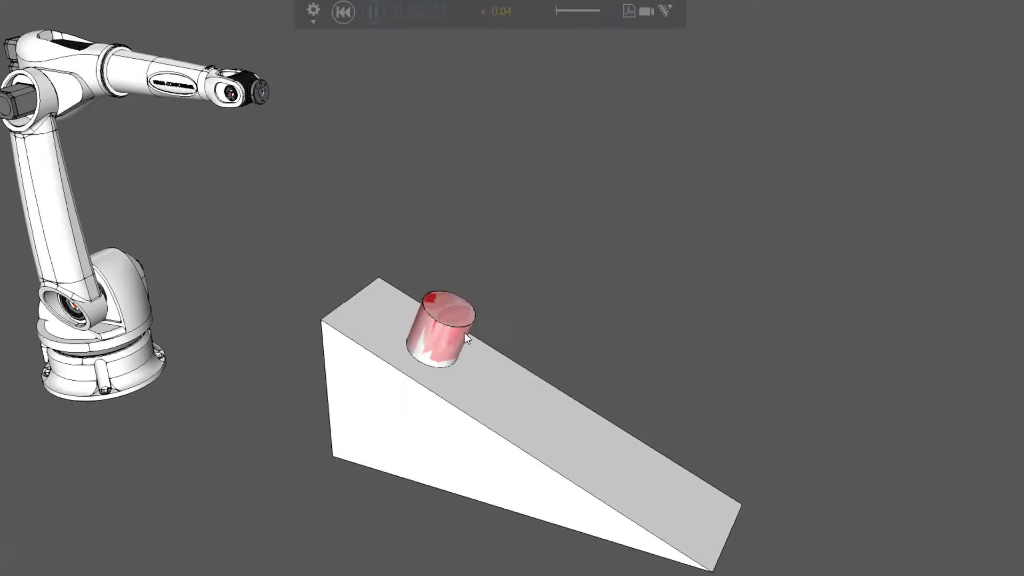
pyautogui.scroll(2, 448, 332)
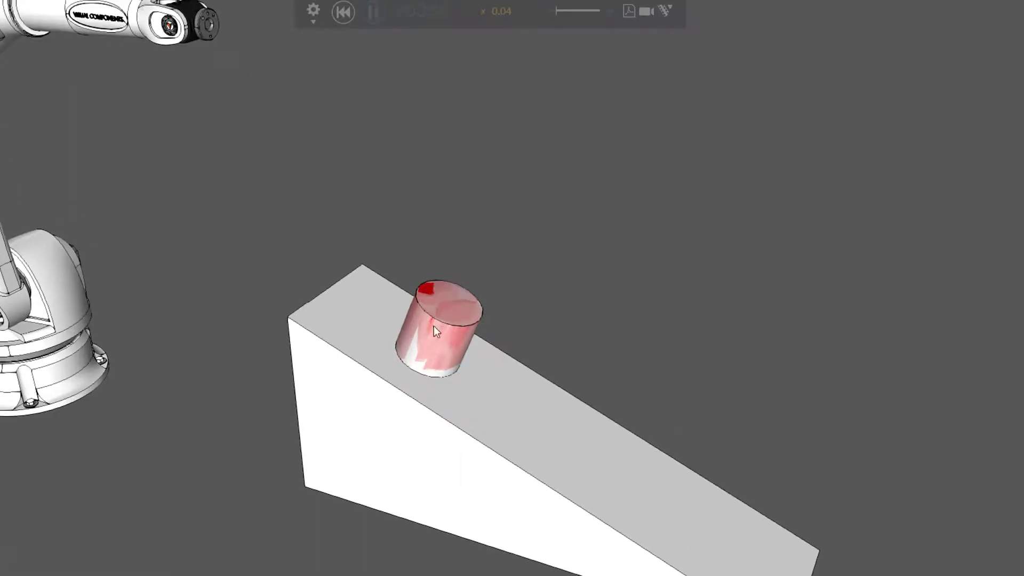
pyautogui.click(344, 13)
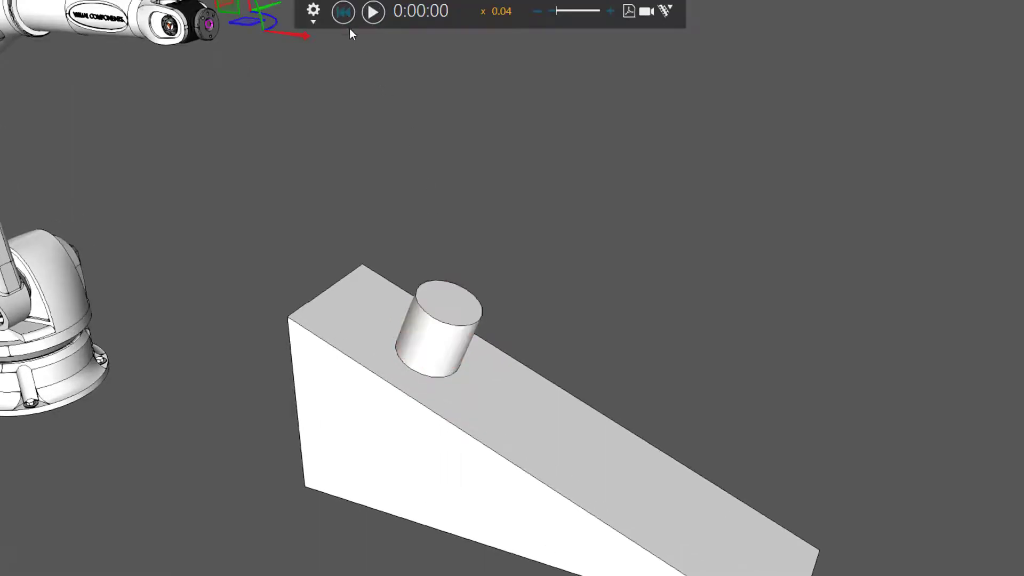
# - Set the Dynamic Friction of the CylinderCollider's PhysicsEntity behavior to 0.25
pyautogui.click(442, 314)
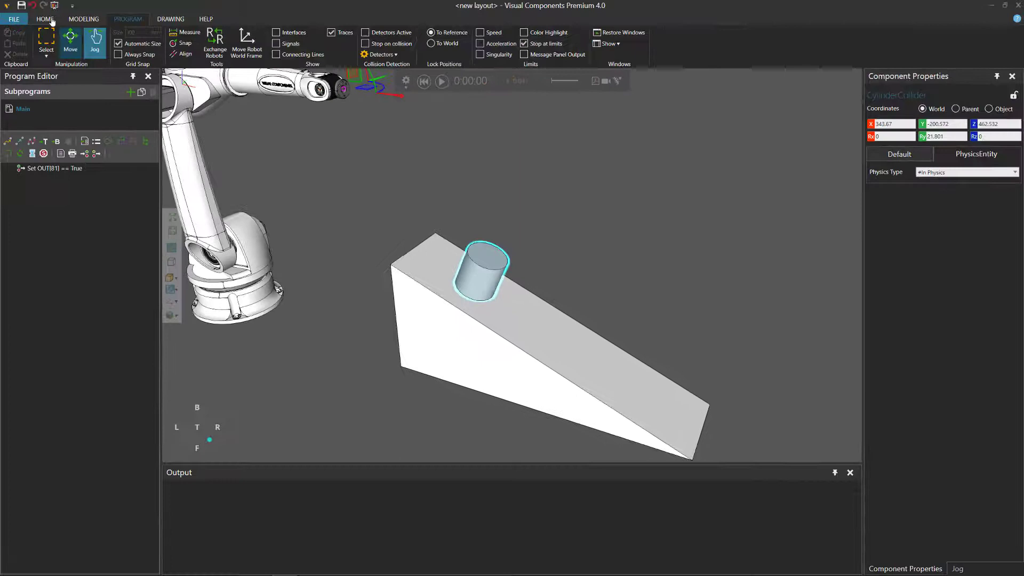
pyautogui.click(51, 21)
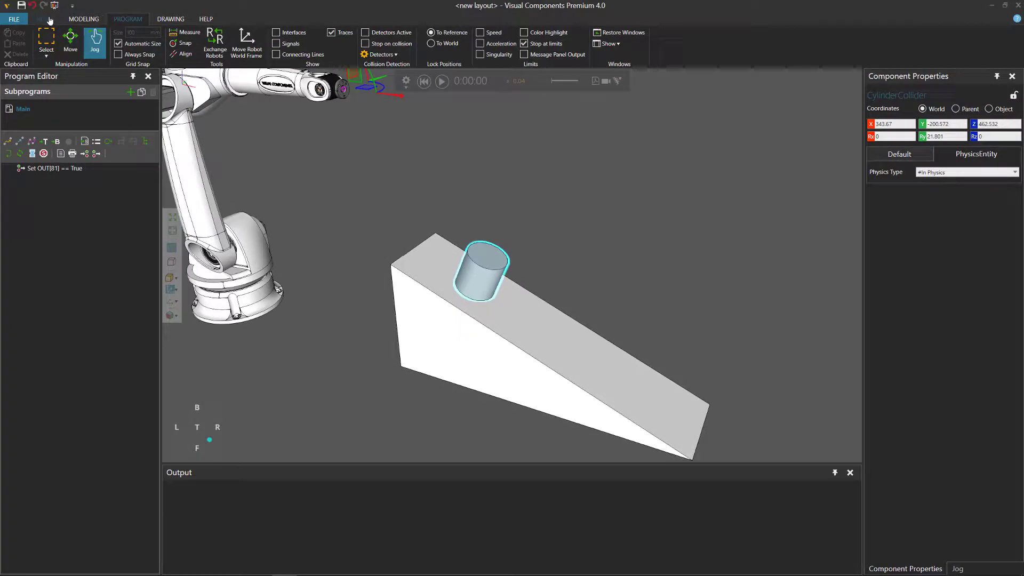
pyautogui.click(77, 20)
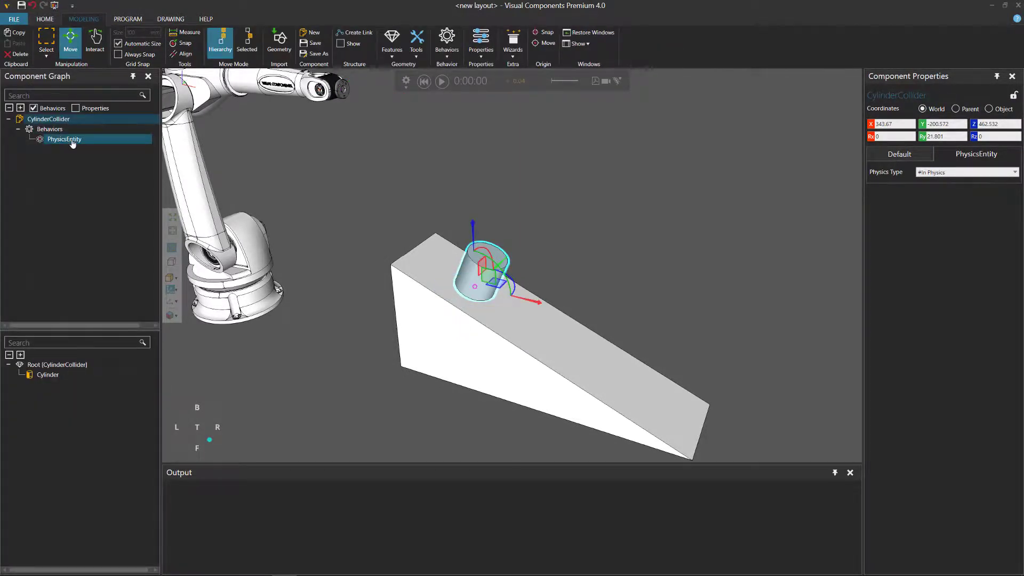
pyautogui.click(74, 140)
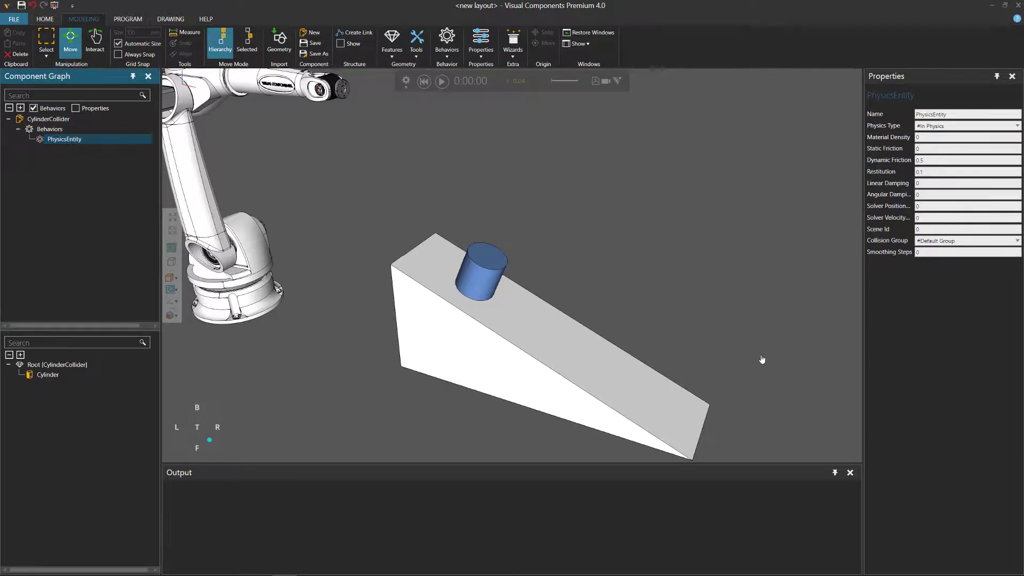
pyautogui.moveTo(759, 359); pyautogui.dragTo(713, 331, button='middle')
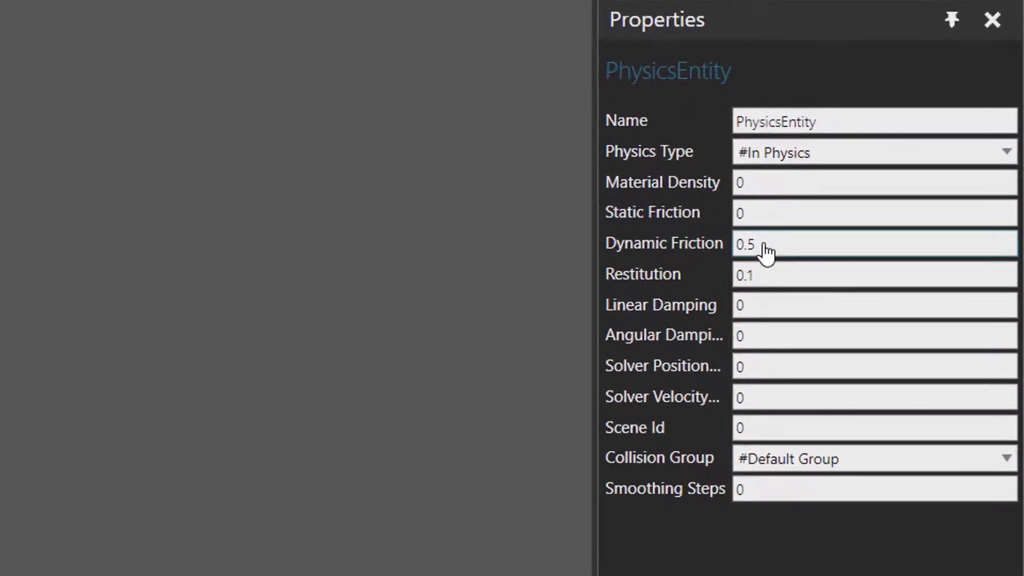
pyautogui.click(767, 251)
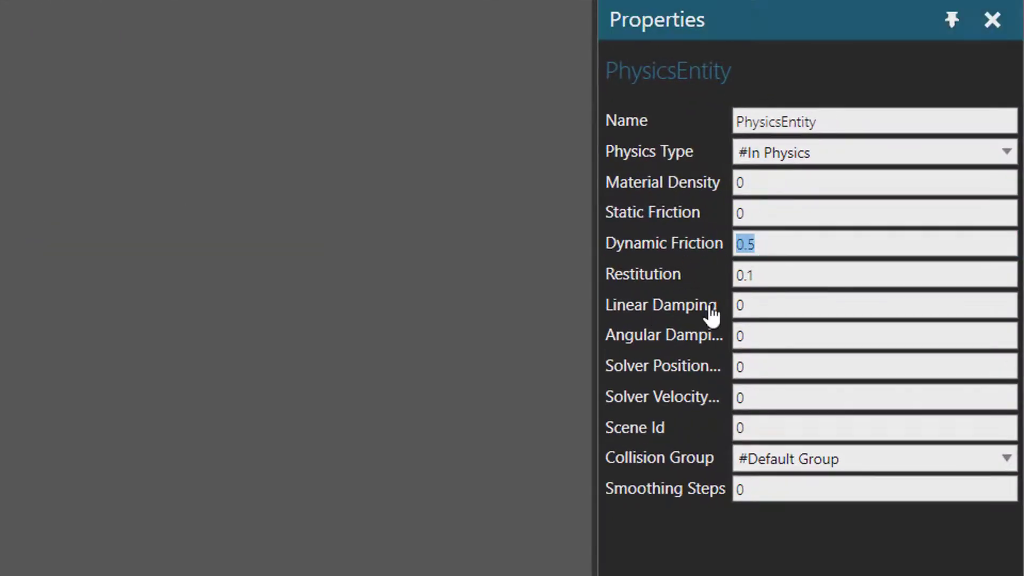
pyautogui.write('0.25')
pyautogui.press('Return')
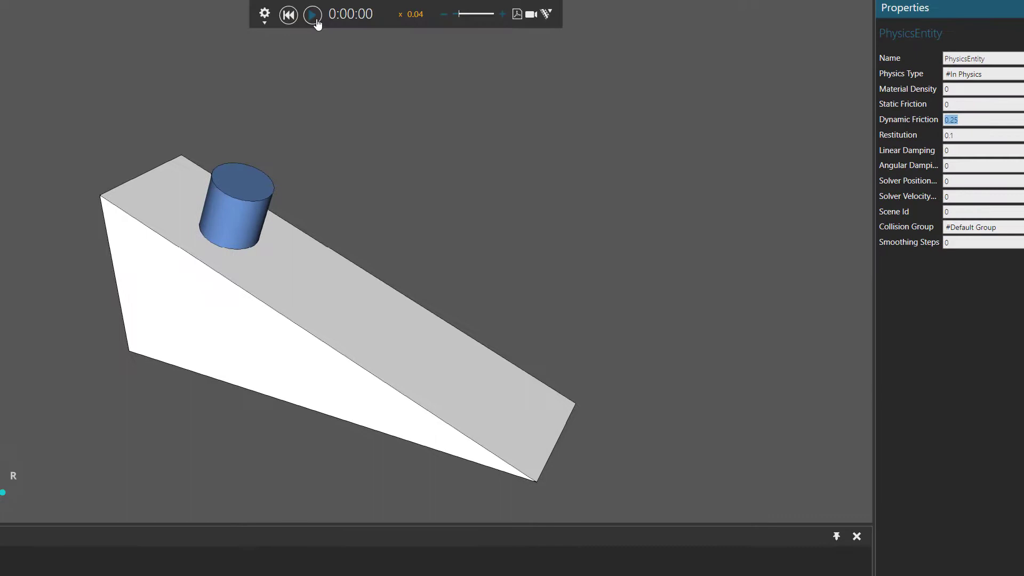
# - Run the simulation to trace the cylinder's path along the ramp, and switch the 3D view to shading without edge lines
pyautogui.click(312, 15)
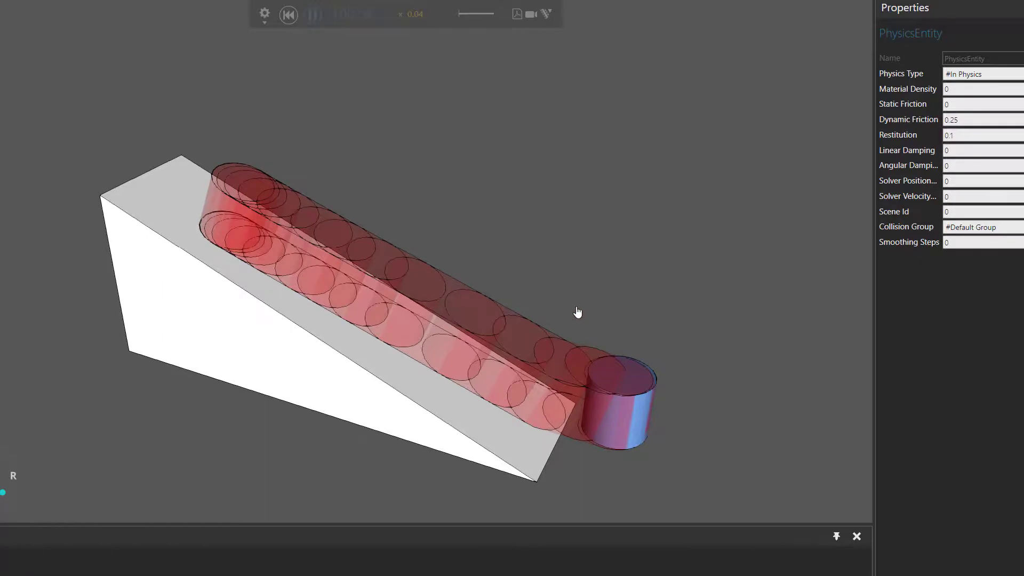
pyautogui.moveTo(578, 312); pyautogui.dragTo(545, 317, button='right')
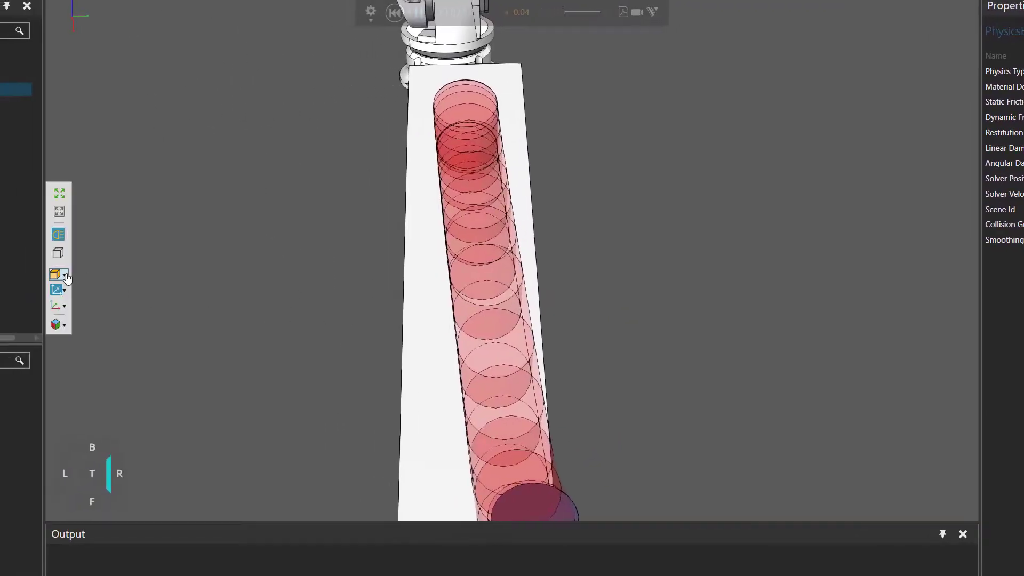
pyautogui.click(65, 275)
pyautogui.click(78, 346)
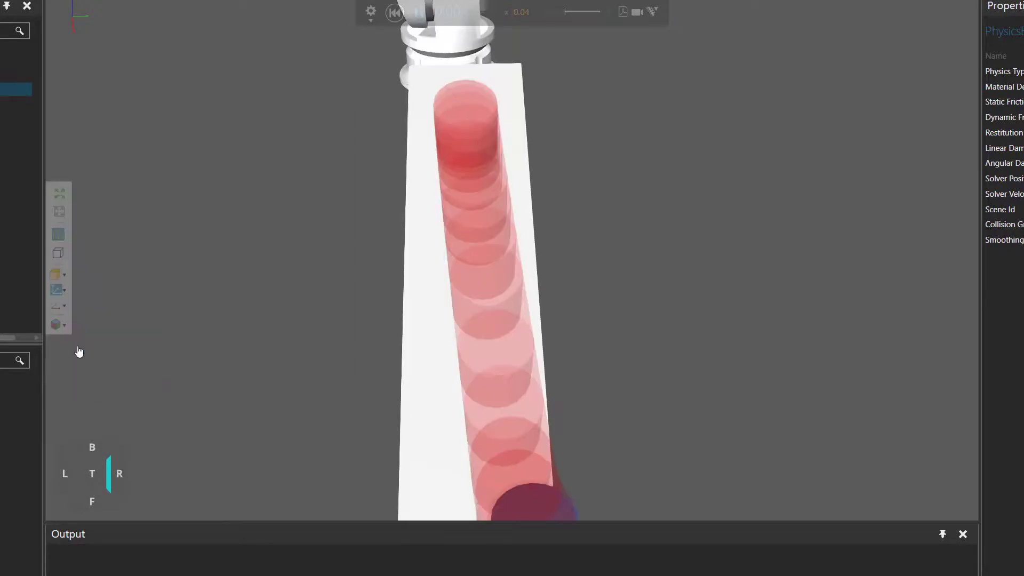
# - Examine the cylinder's swept path along the ramp from above and from the side, and reset the simulation
pyautogui.moveTo(611, 361); pyautogui.dragTo(609, 370, button='right')
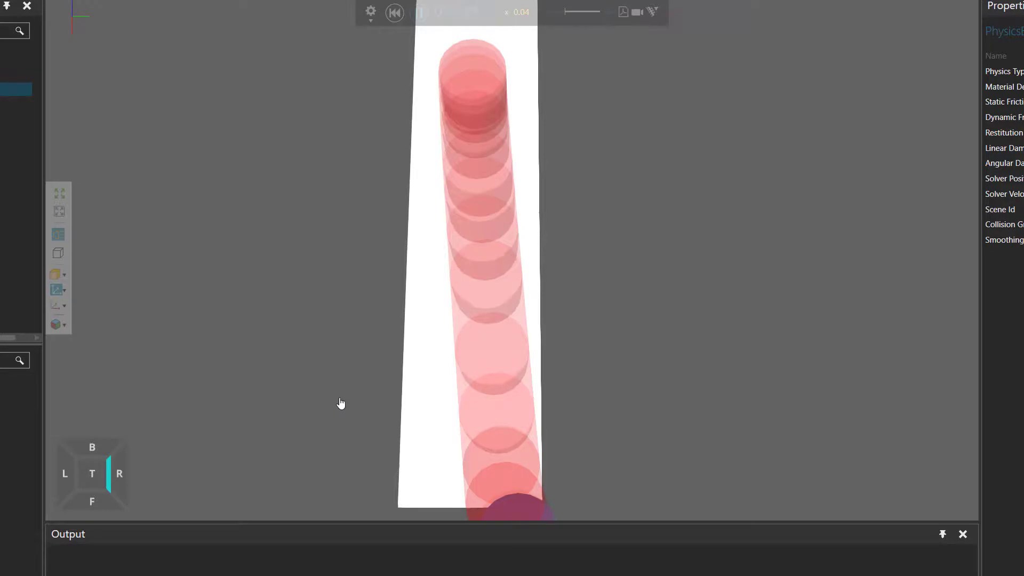
pyautogui.moveTo(341, 404); pyautogui.dragTo(378, 392, button='right')
pyautogui.scroll(-1, 378, 392)
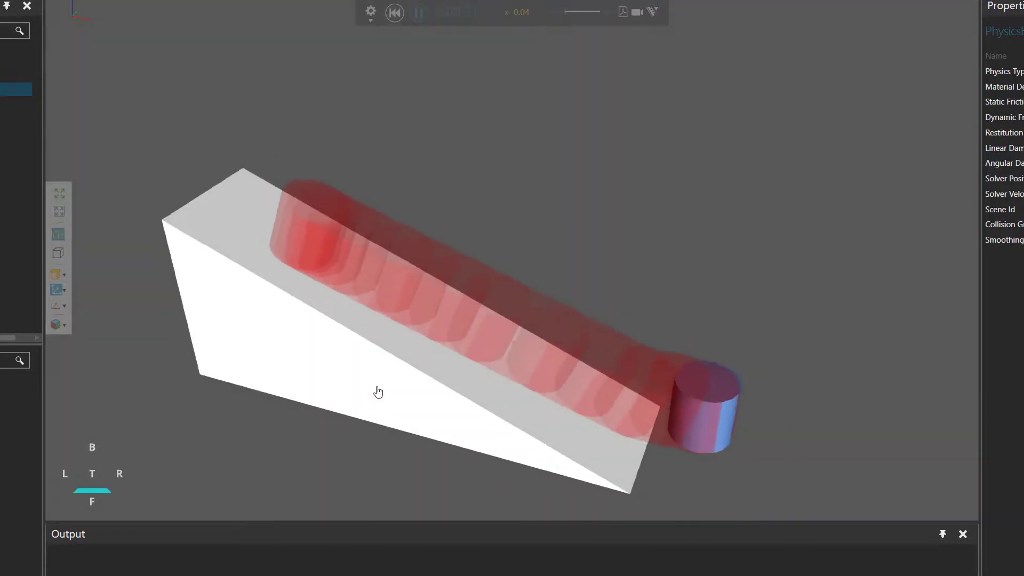
pyautogui.moveTo(373, 478); pyautogui.dragTo(414, 457, button='middle')
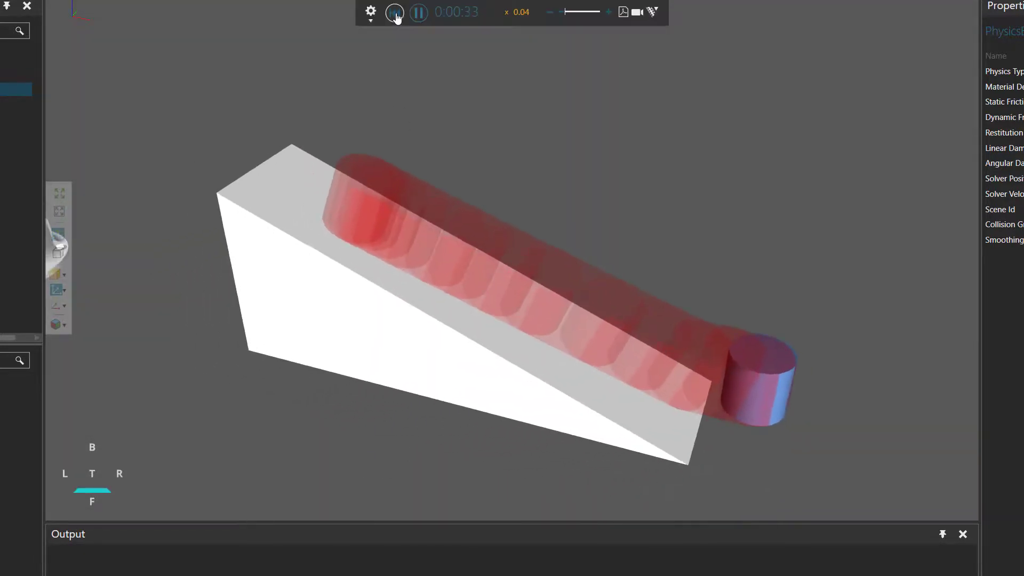
pyautogui.click(395, 12)
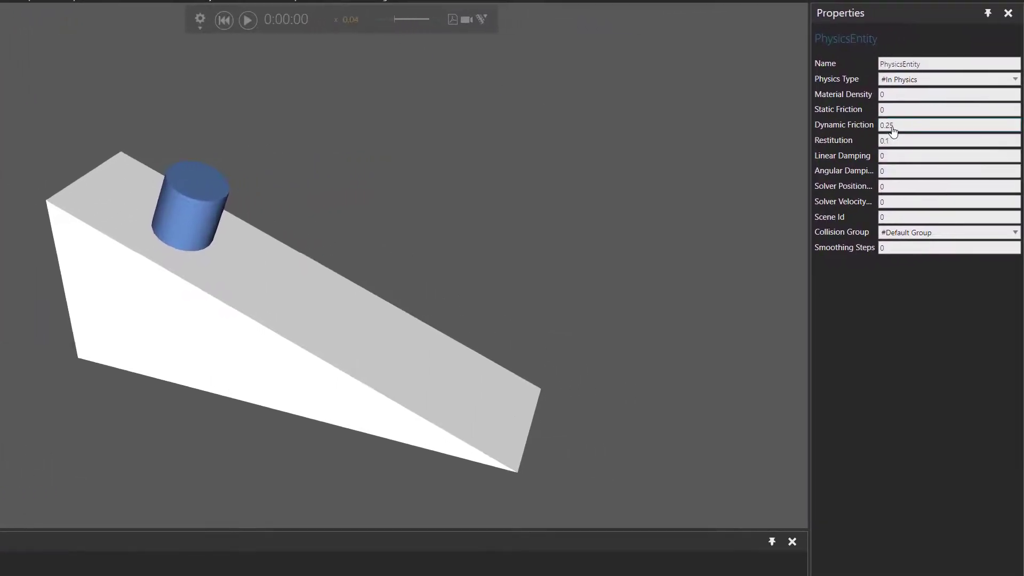
# - Set the PhysicsEntity's Dynamic Friction to 0.125, and run the simulation to inspect the cylinder's swept path before resetting it
pyautogui.click(899, 128)
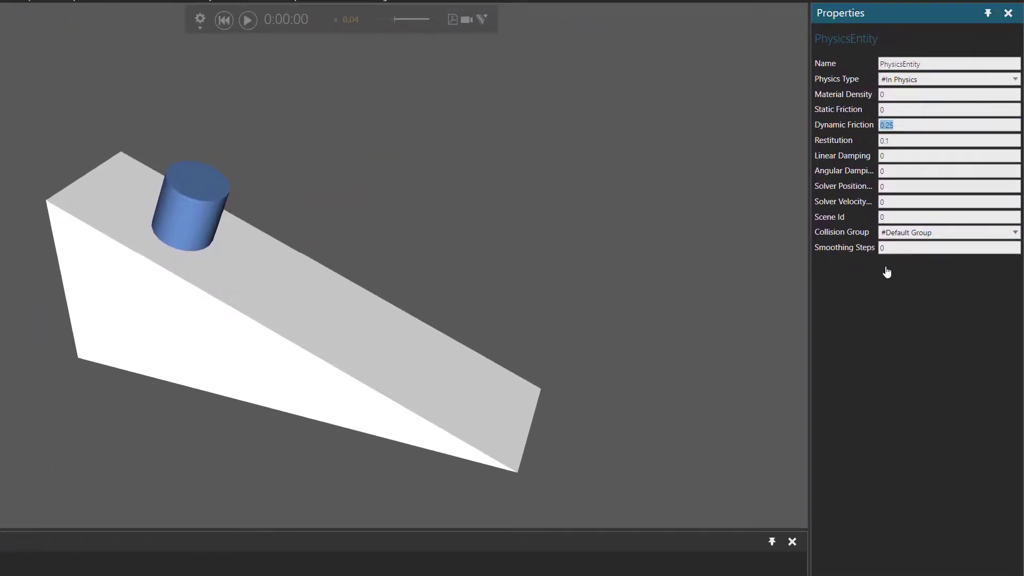
pyautogui.write('0.125')
pyautogui.press('Return')
pyautogui.click(248, 21)
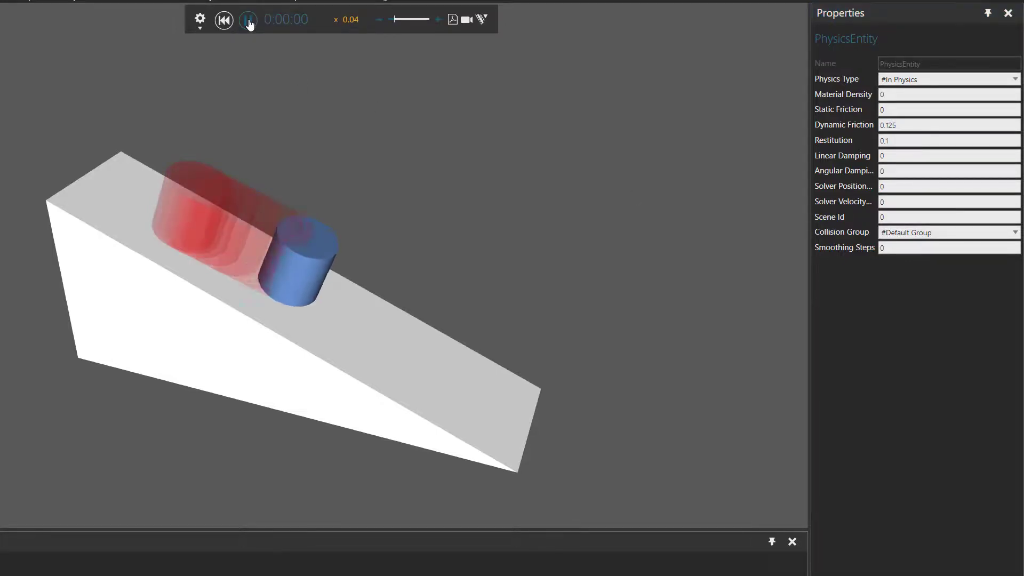
pyautogui.moveTo(446, 174); pyautogui.dragTo(409, 178, button='right')
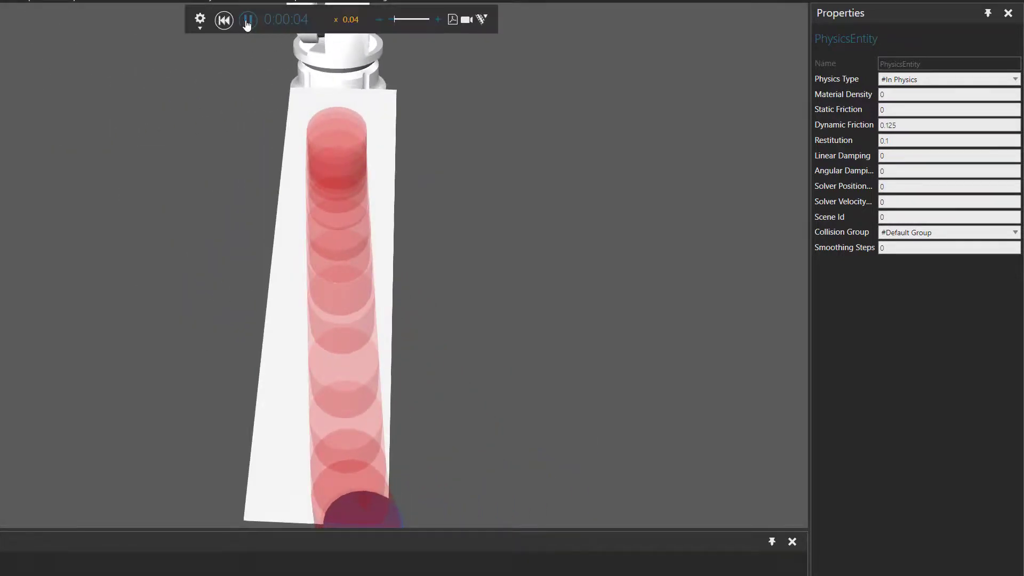
pyautogui.click(223, 20)
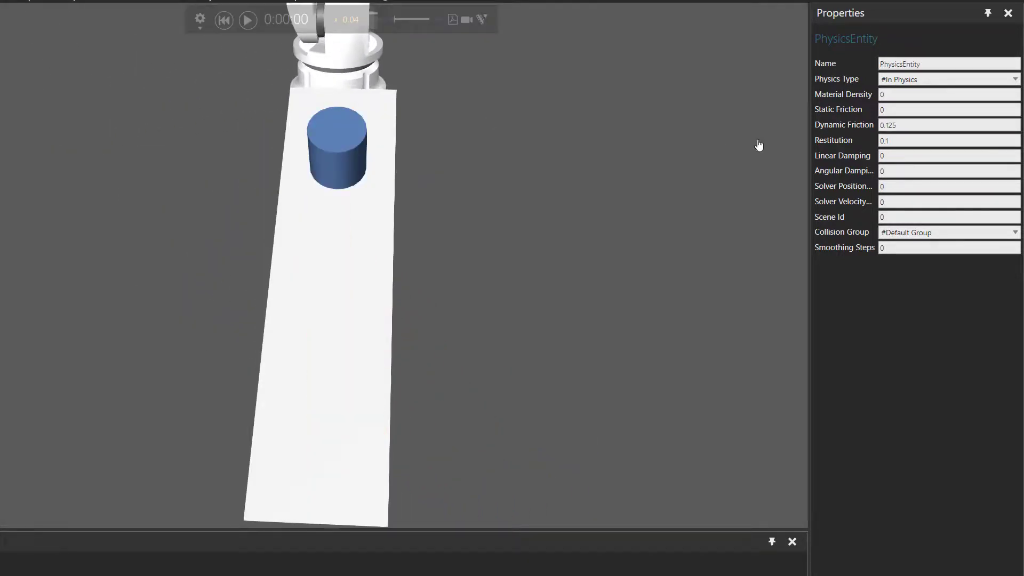
# - Set the PhysicsEntity's Dynamic Friction to 0, and run the simulation to inspect the frictionless swept path before resetting it
pyautogui.click(855, 132)
pyautogui.write('0')
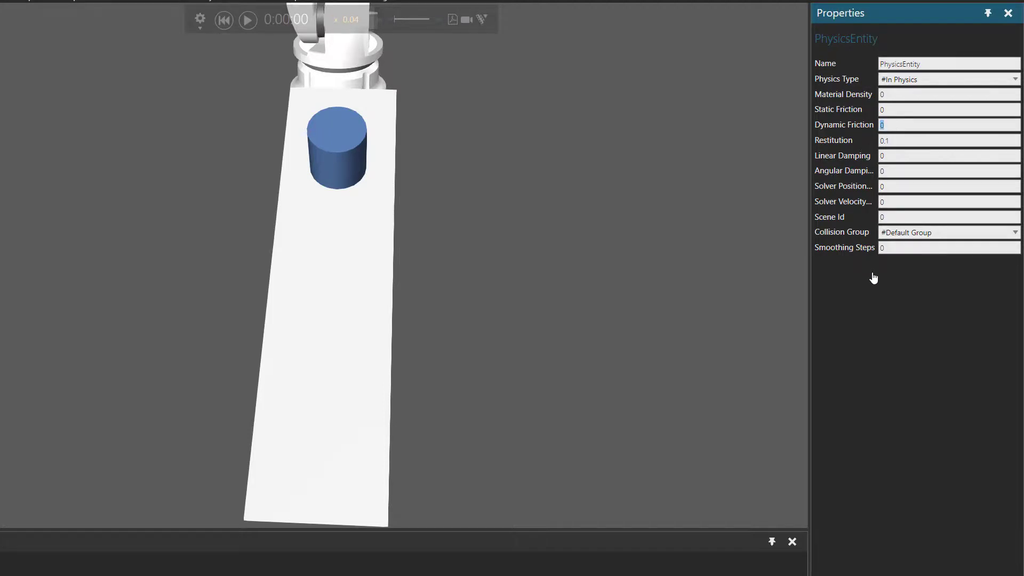
pyautogui.click(247, 20)
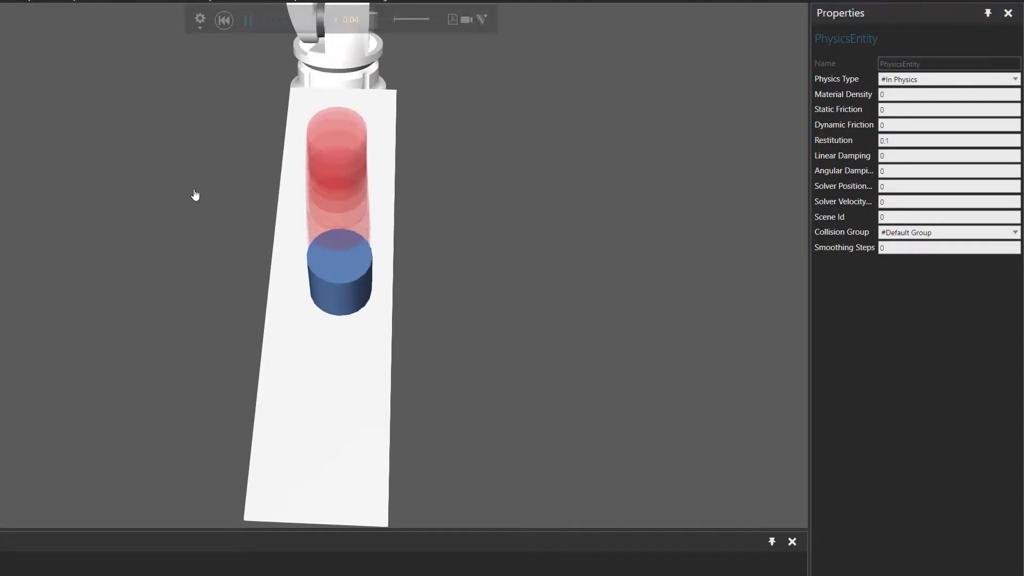
pyautogui.moveTo(93, 392); pyautogui.dragTo(130, 398, button='right')
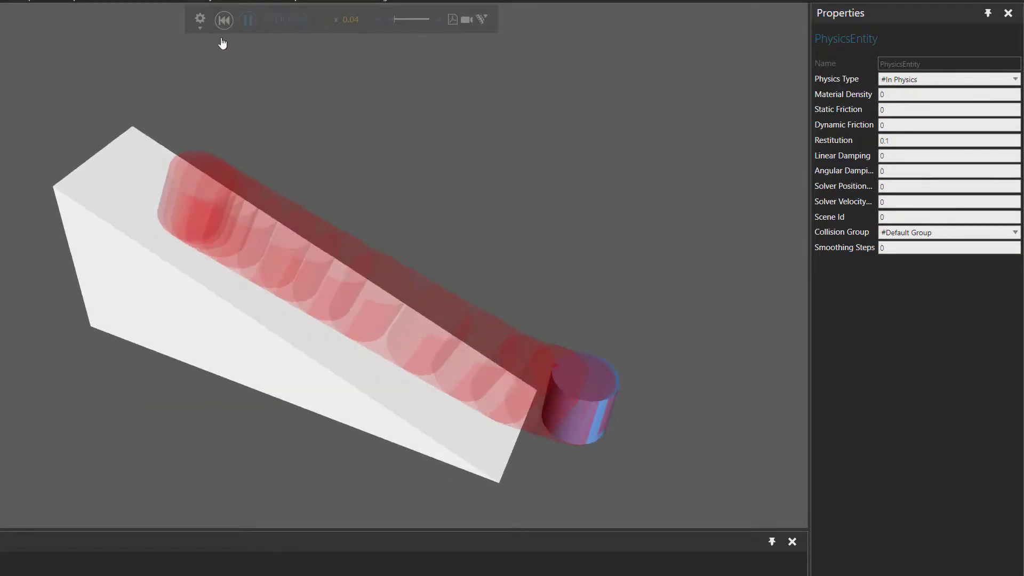
pyautogui.click(224, 20)
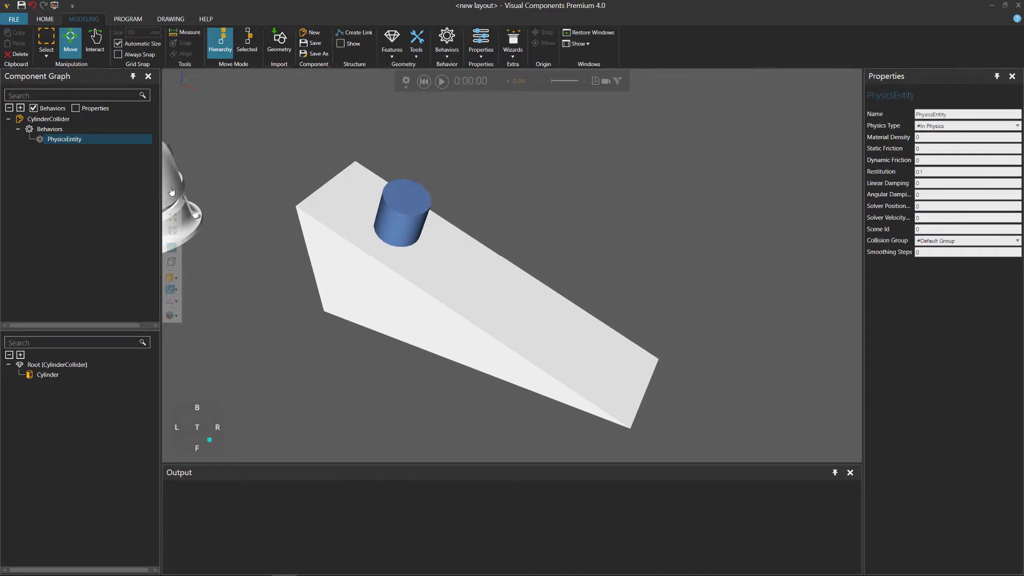
# - Add a 4 s delay and a Set OUT[81] == False statement after Set OUT[81] == True in the robot's main program
pyautogui.click(171, 191)
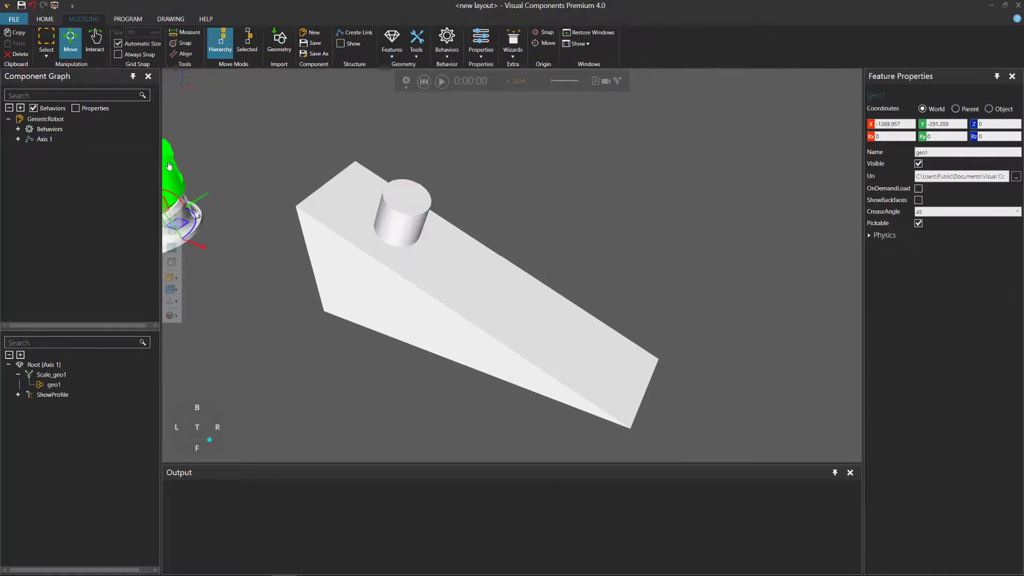
pyautogui.click(128, 19)
pyautogui.scroll(-5, 262, 291)
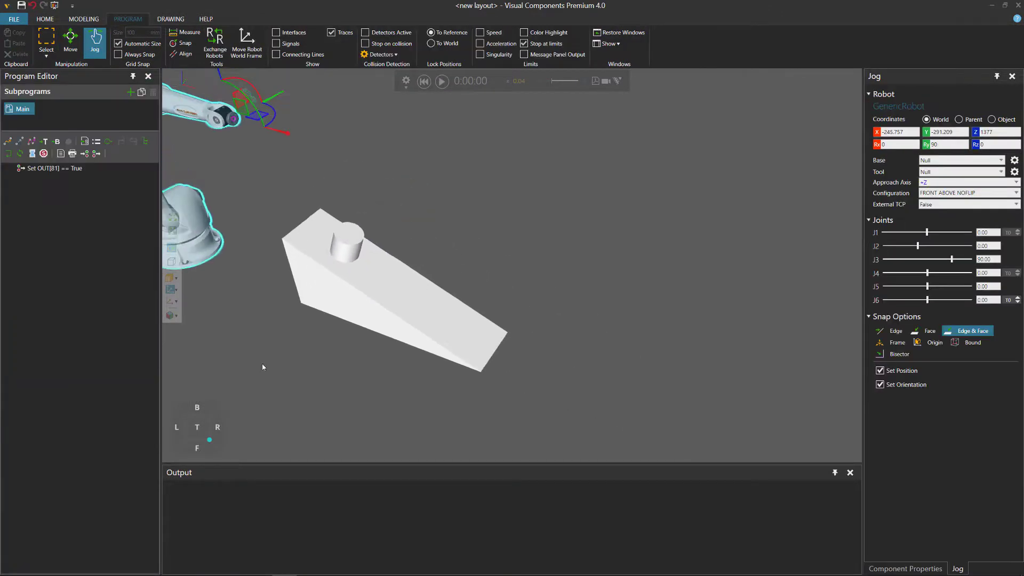
pyautogui.moveTo(262, 364); pyautogui.dragTo(388, 397, button='middle')
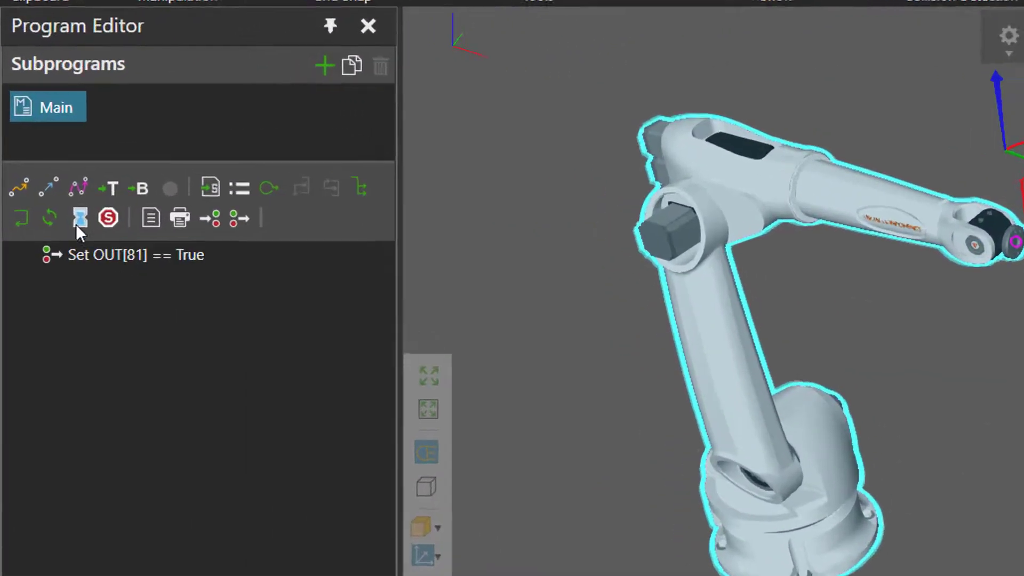
pyautogui.click(80, 220)
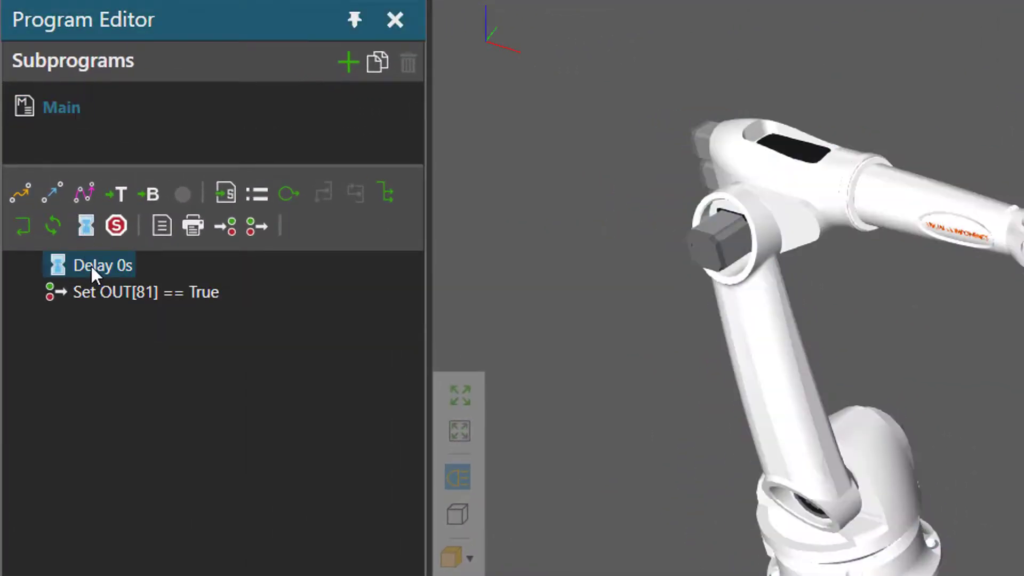
pyautogui.moveTo(91, 267); pyautogui.dragTo(105, 299)
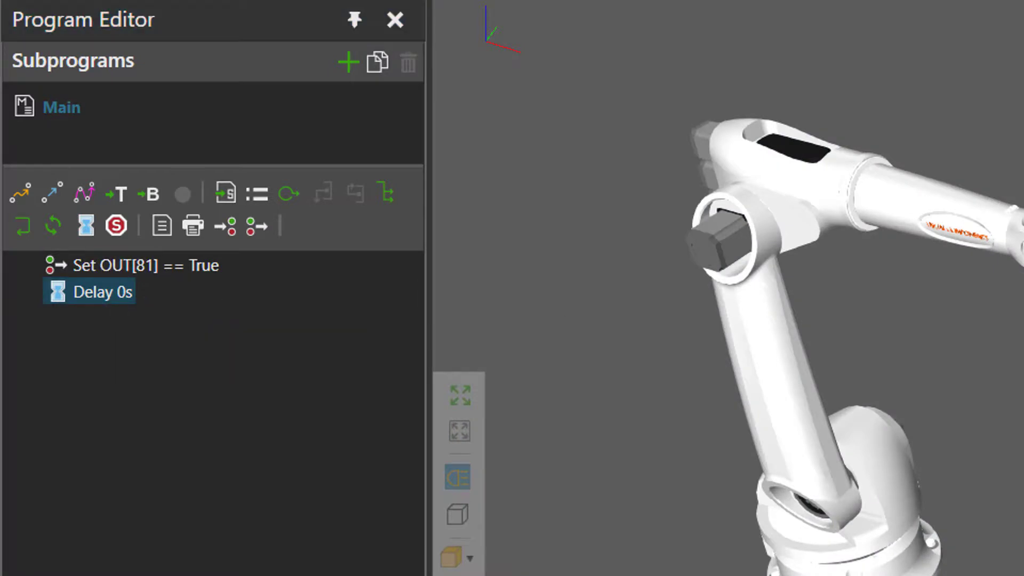
pyautogui.write('4')
pyautogui.click(257, 226)
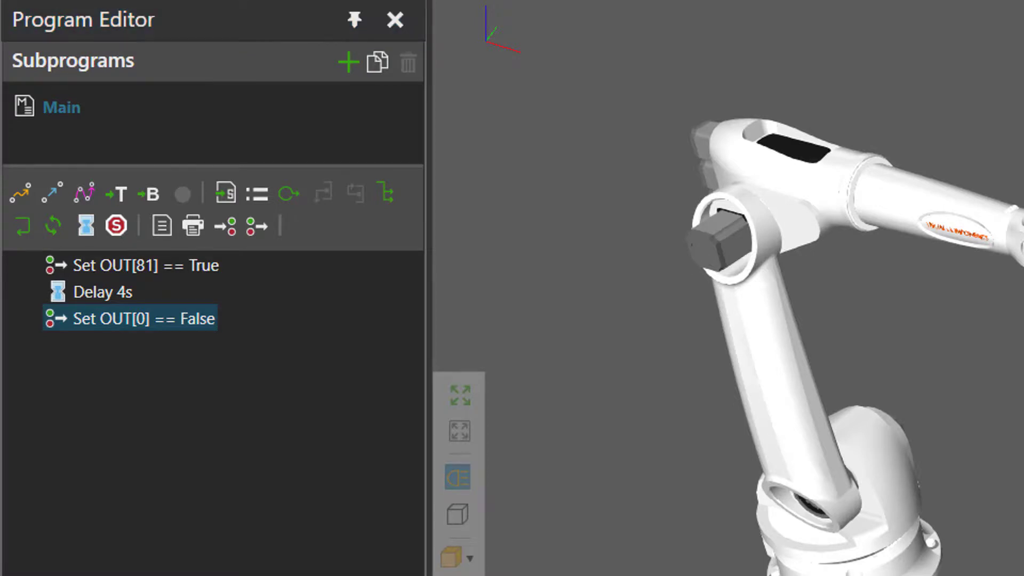
pyautogui.press('Return')
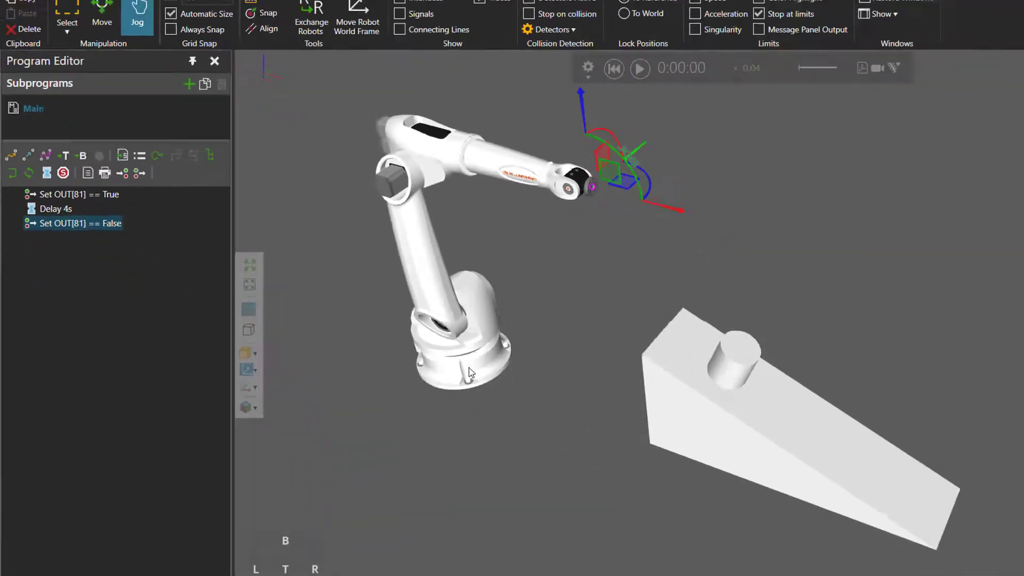
# - In the robot's Actions Configuration, choose output 81 and set the swept volume's AttachTo option to NewComponent
pyautogui.click(324, 292)
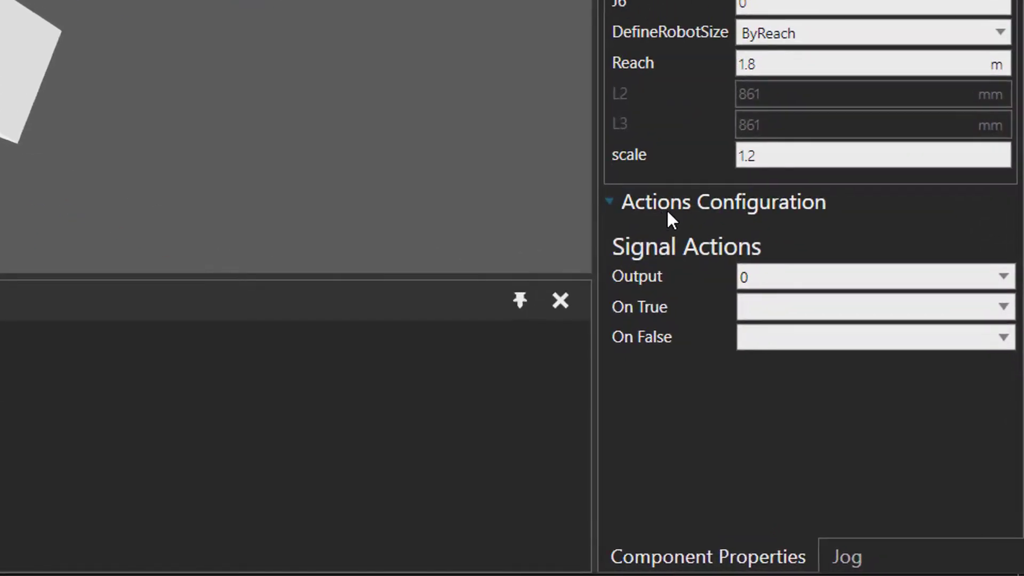
pyautogui.click(774, 275)
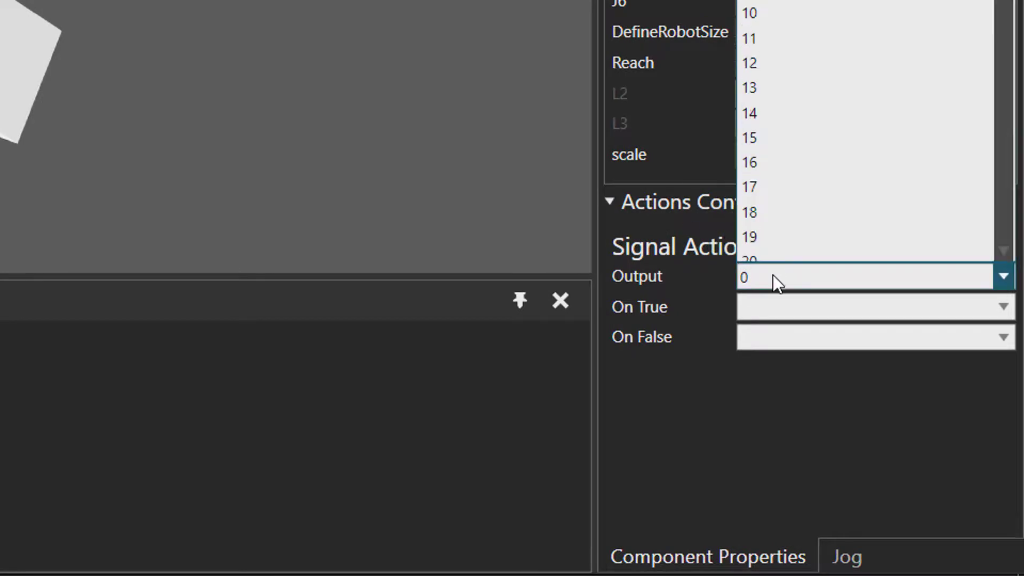
pyautogui.write('81')
pyautogui.press('Return')
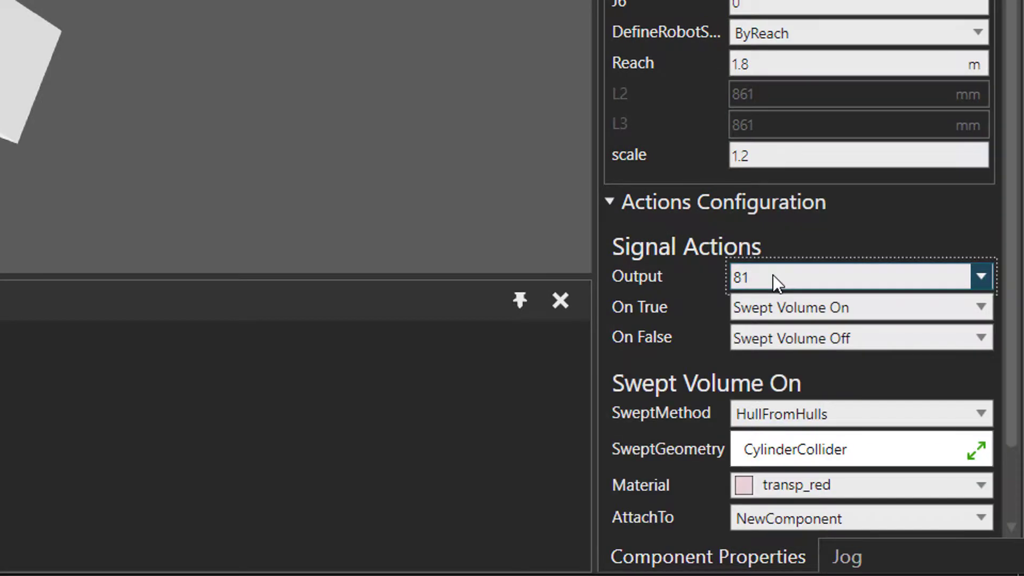
pyautogui.scroll(-2, 699, 319)
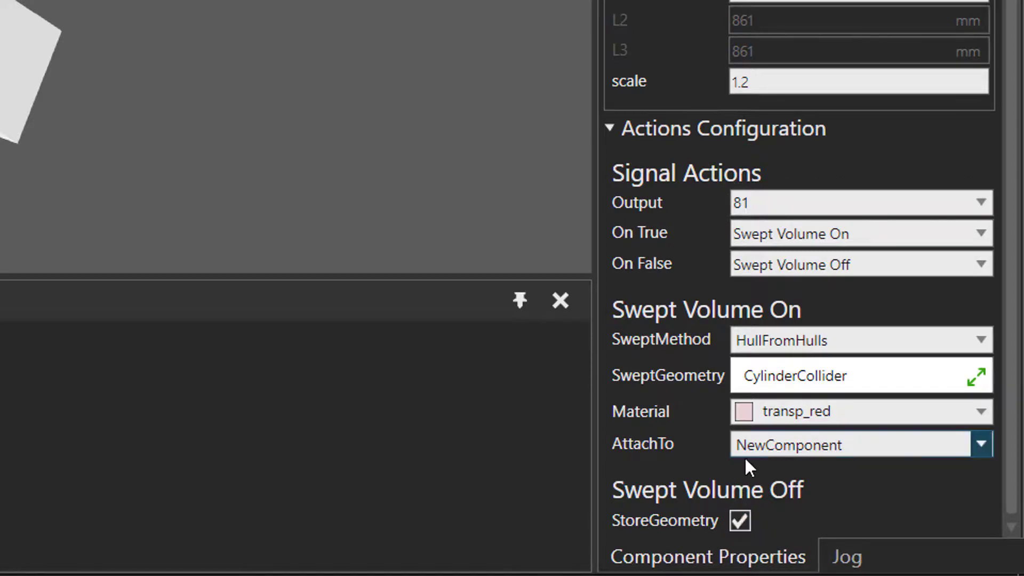
pyautogui.click(782, 444)
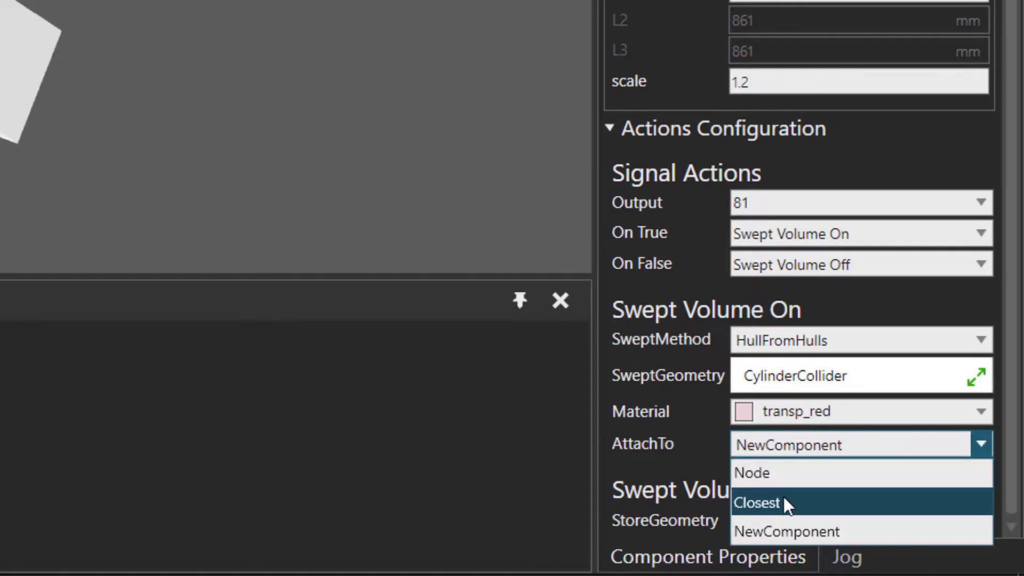
pyautogui.click(784, 531)
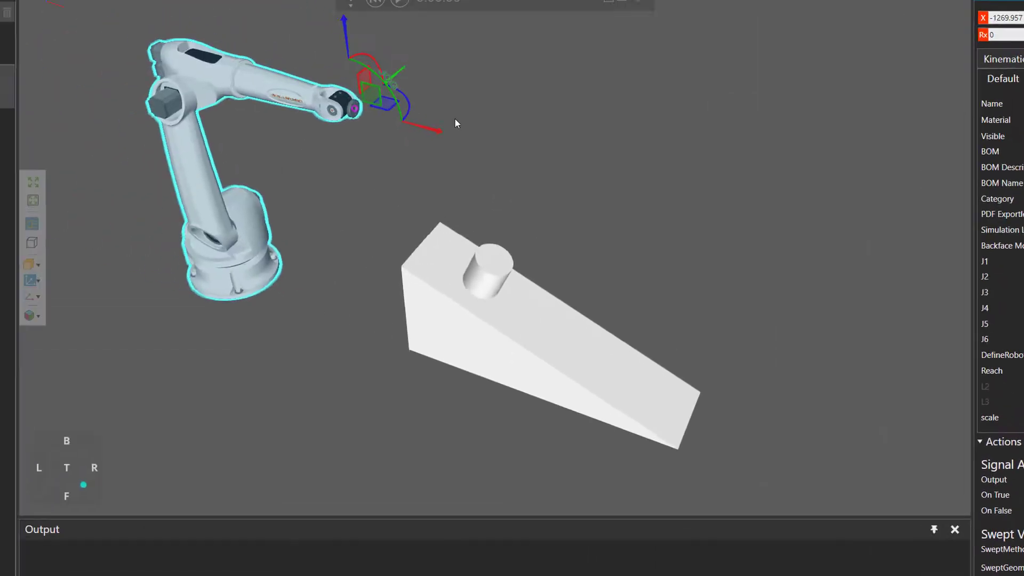
# - Run the simulation to store the swept volume as a component, and move that component to Y 500 beside the ramp before resetting
pyautogui.click(399, 2)
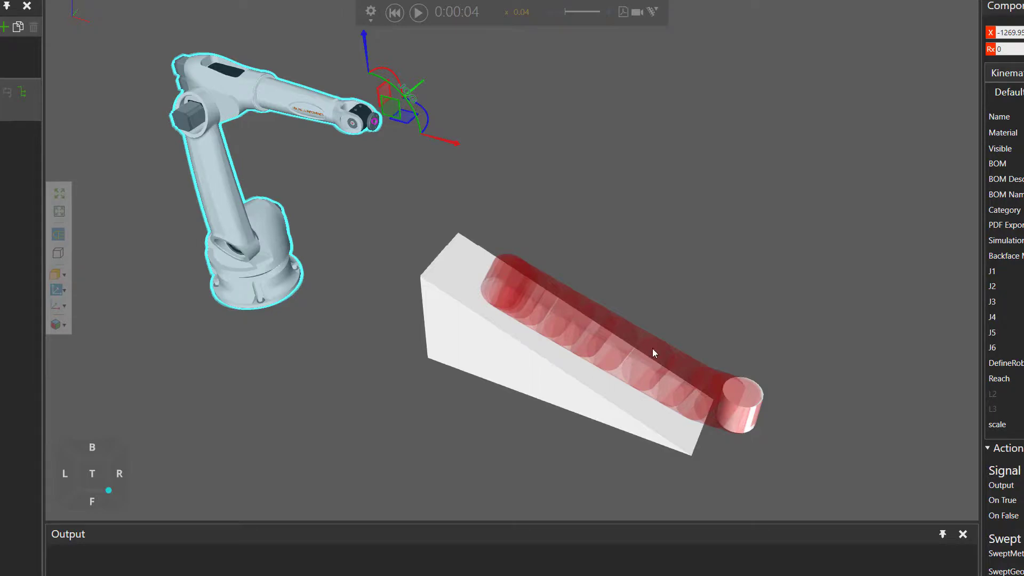
pyautogui.click(522, 284)
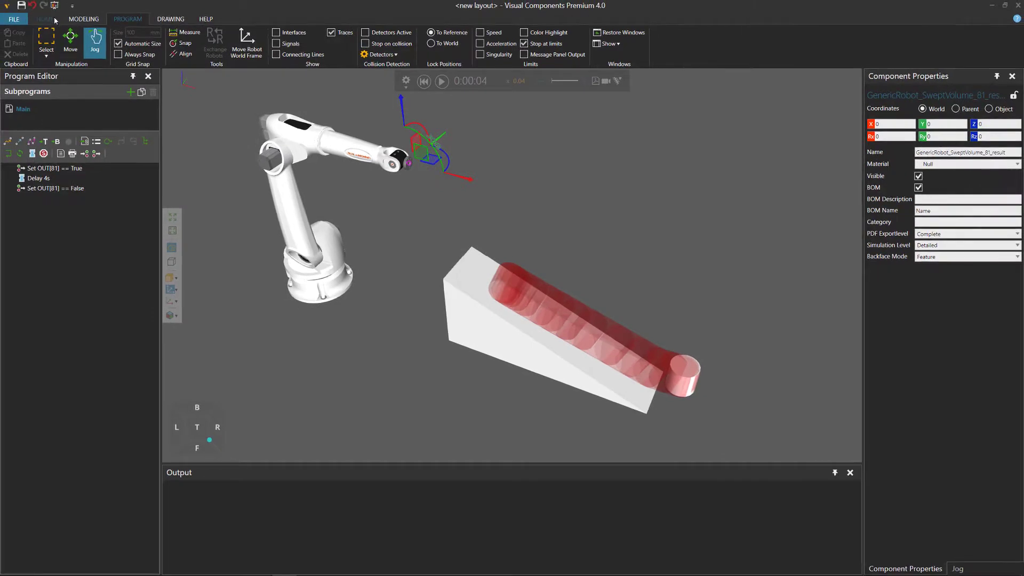
pyautogui.click(48, 19)
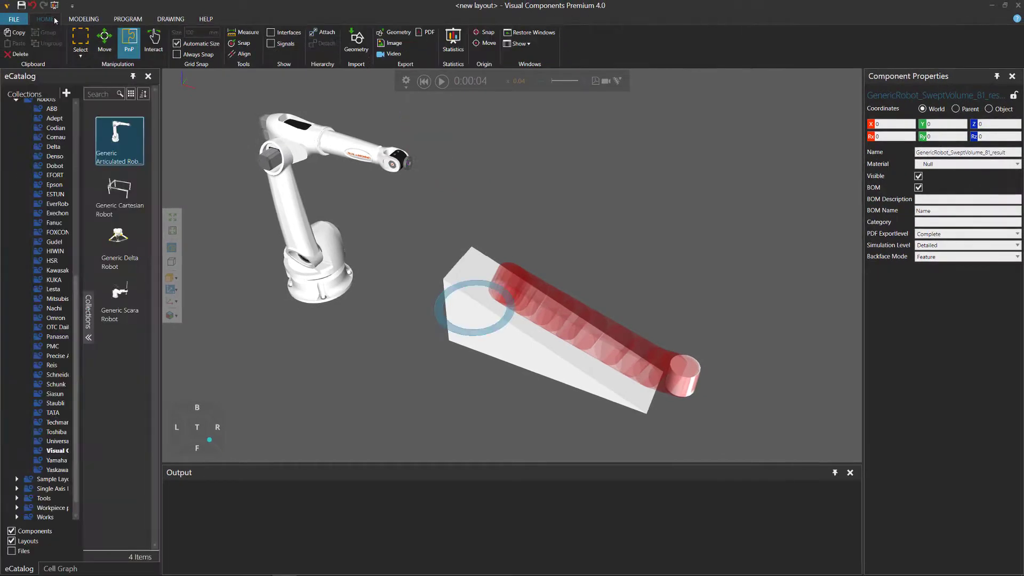
pyautogui.click(104, 38)
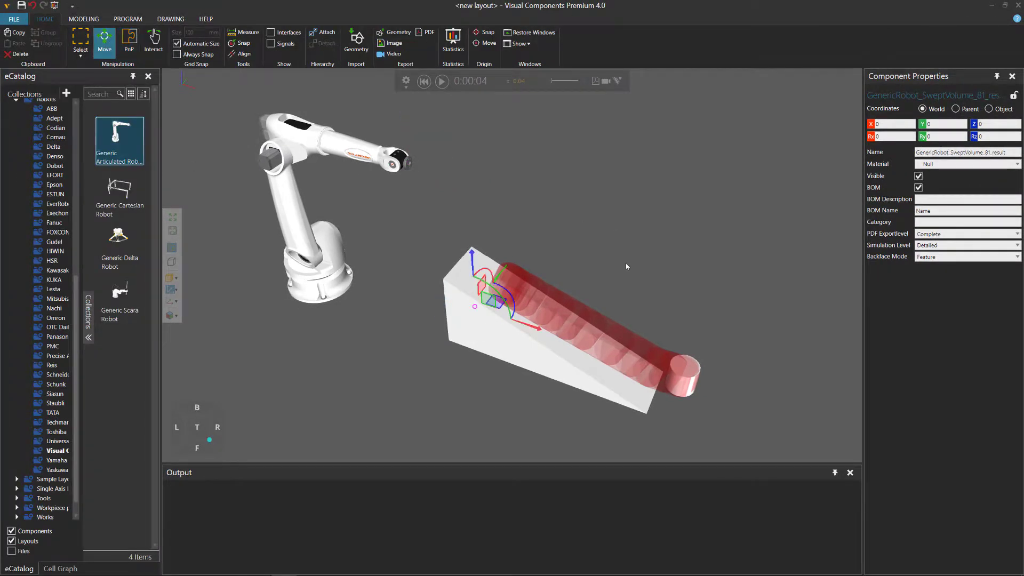
pyautogui.scroll(2, 619, 270)
pyautogui.scroll(2, 598, 283)
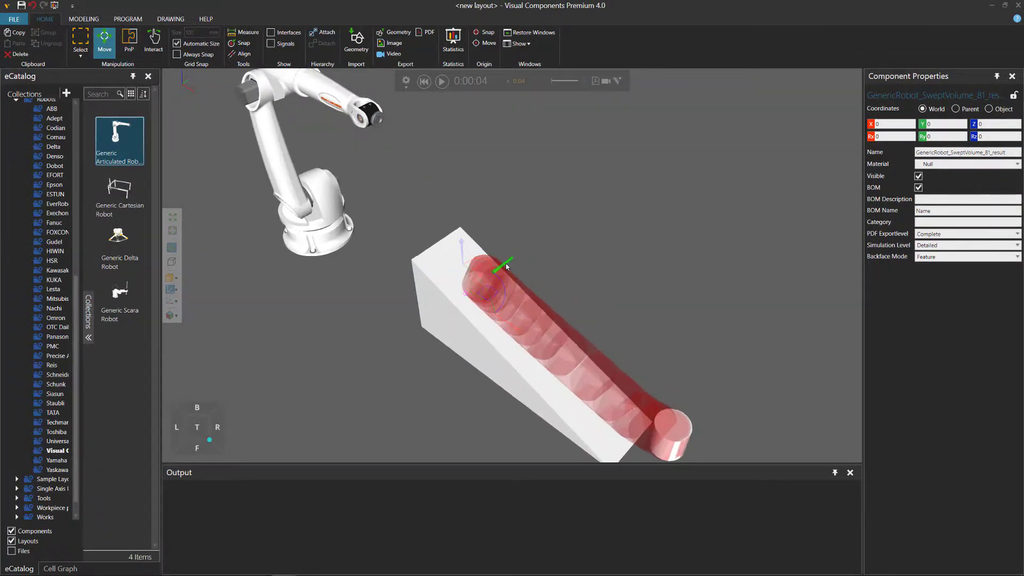
pyautogui.moveTo(505, 265); pyautogui.dragTo(555, 224)
pyautogui.click(427, 83)
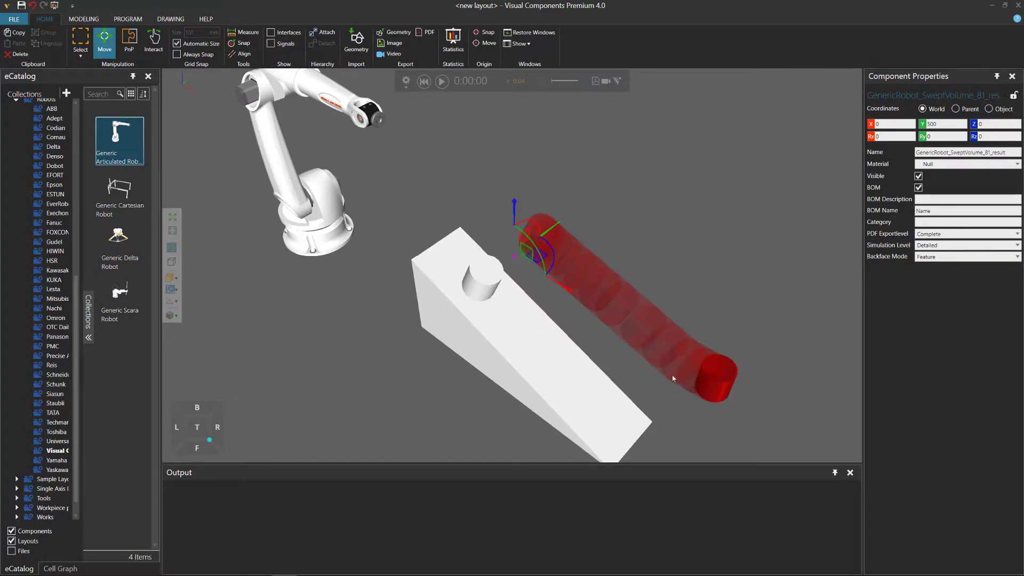
# - Set the Static Friction of the CylinderCollider's PhysicsEntity to 0.5, and run the simulation to check the cylinder's motion before resetting it
pyautogui.moveTo(683, 425); pyautogui.dragTo(590, 331, button='right')
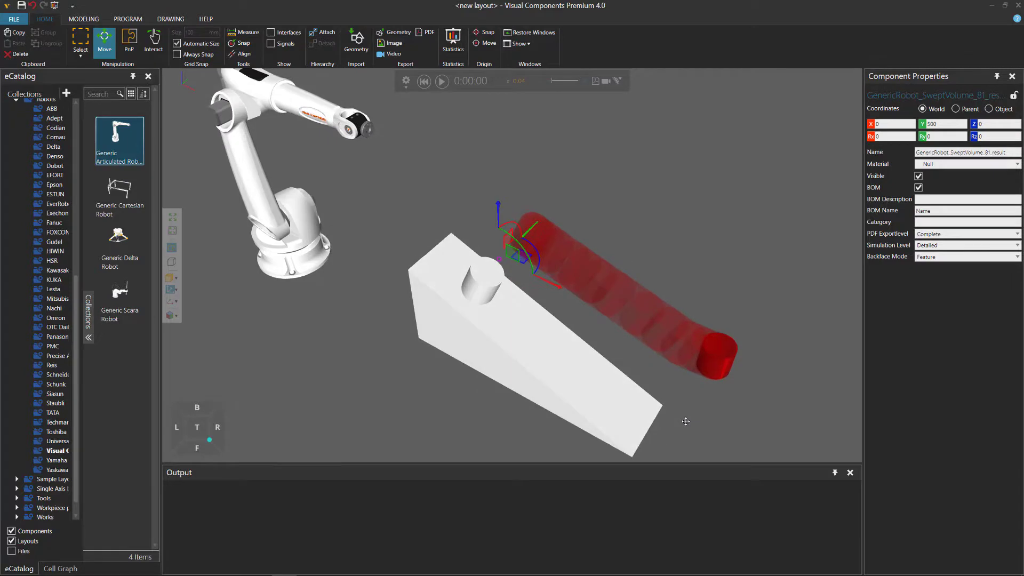
pyautogui.click(498, 276)
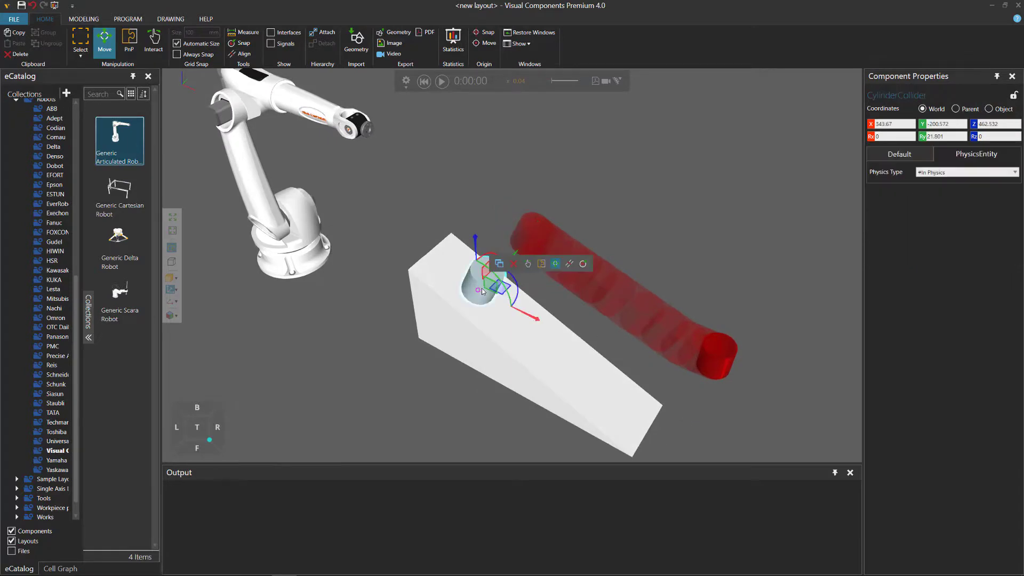
pyautogui.click(86, 19)
pyautogui.click(78, 140)
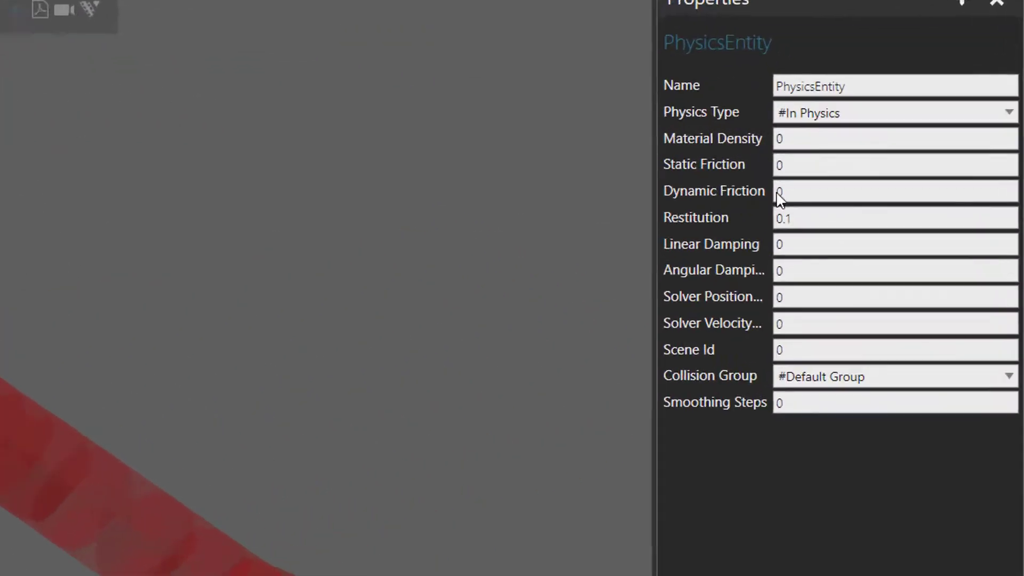
pyautogui.click(916, 161)
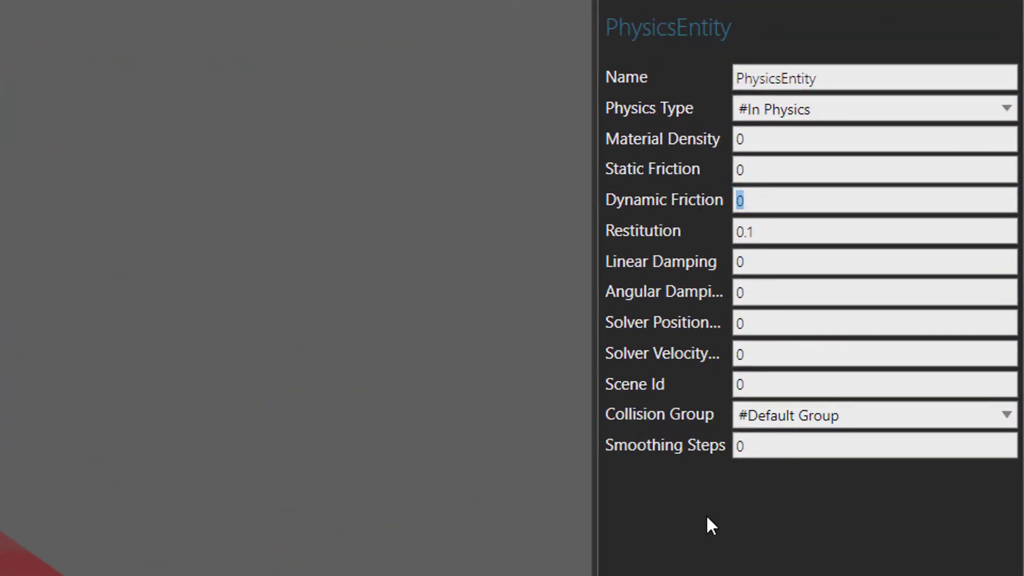
pyautogui.click(755, 169)
pyautogui.write('0.5')
pyautogui.press('Return')
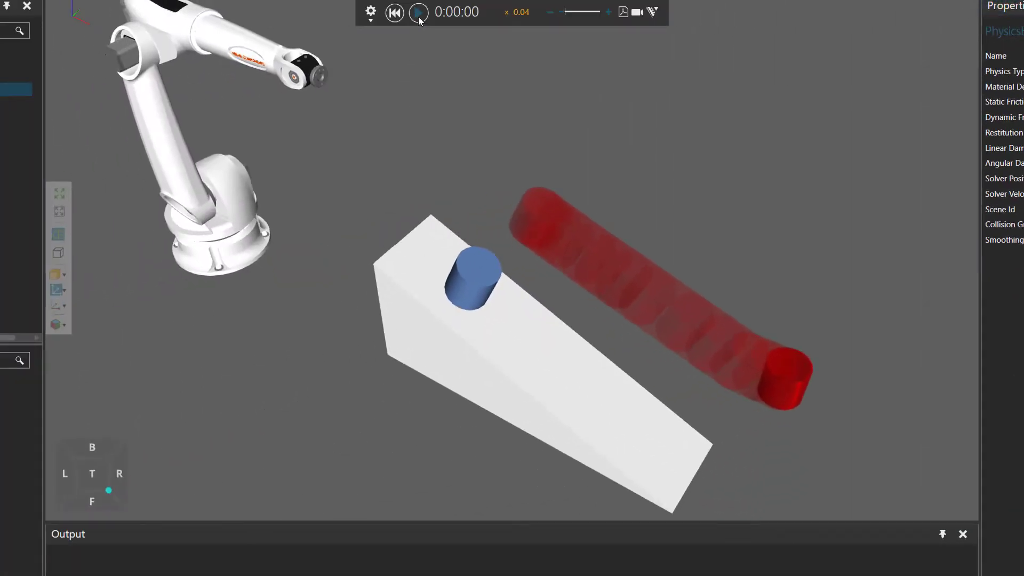
pyautogui.click(419, 16)
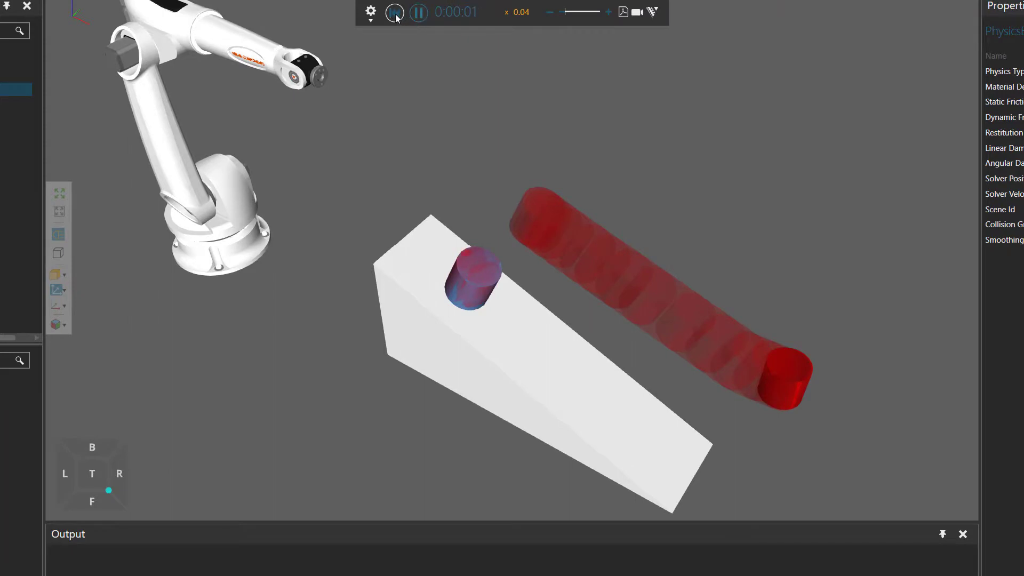
pyautogui.click(394, 13)
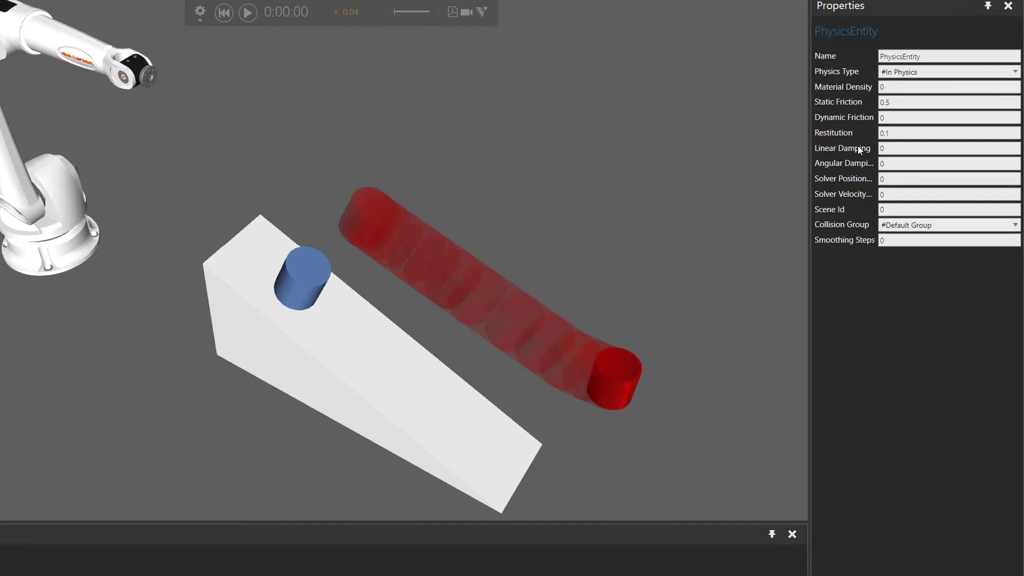
# - Set the cylinder's Static Friction to 0.25, run the simulation to store its swept volume, and reset the simulation
pyautogui.click(893, 103)
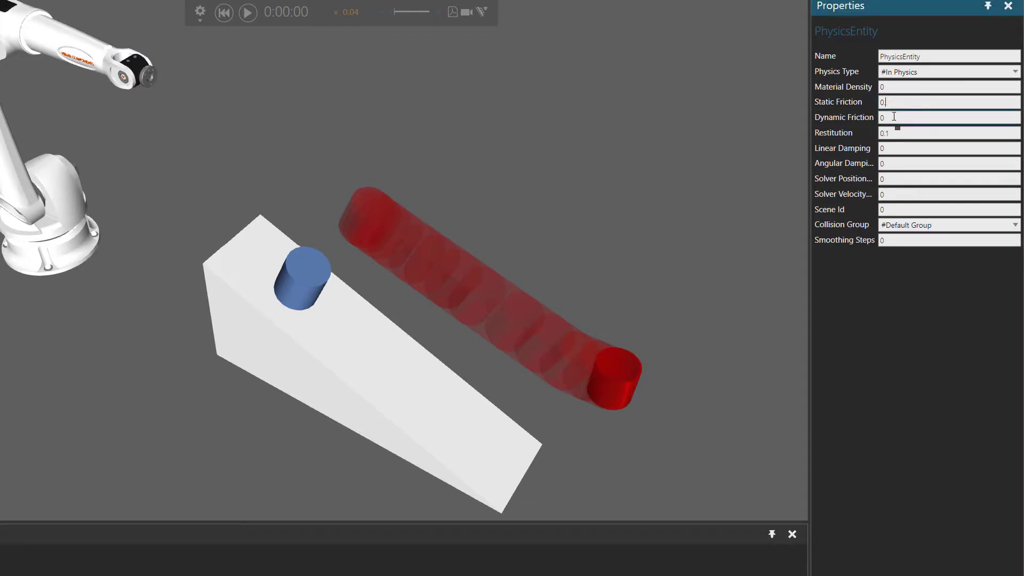
pyautogui.write('25')
pyautogui.press('Return')
pyautogui.click(251, 16)
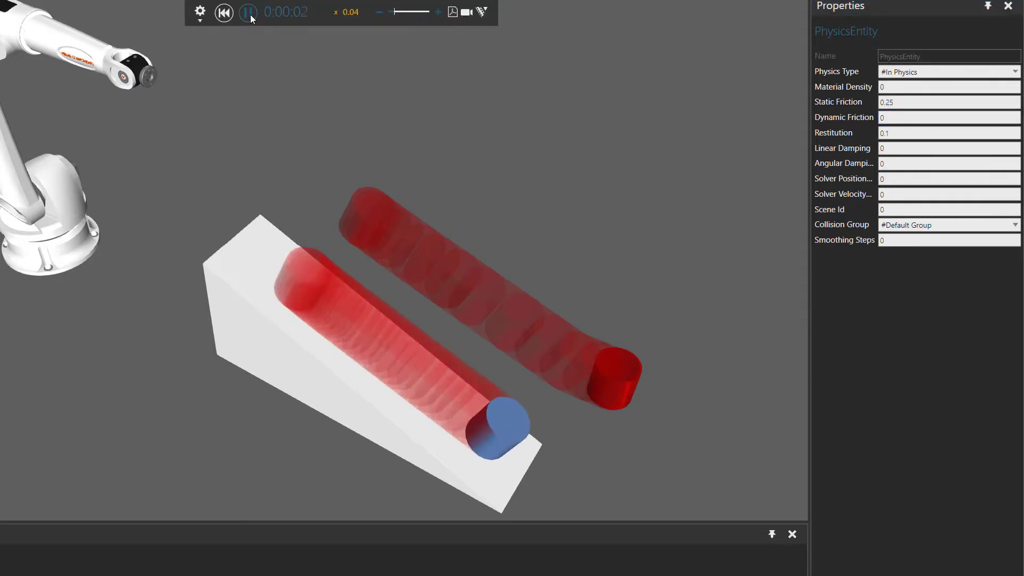
pyautogui.click(249, 13)
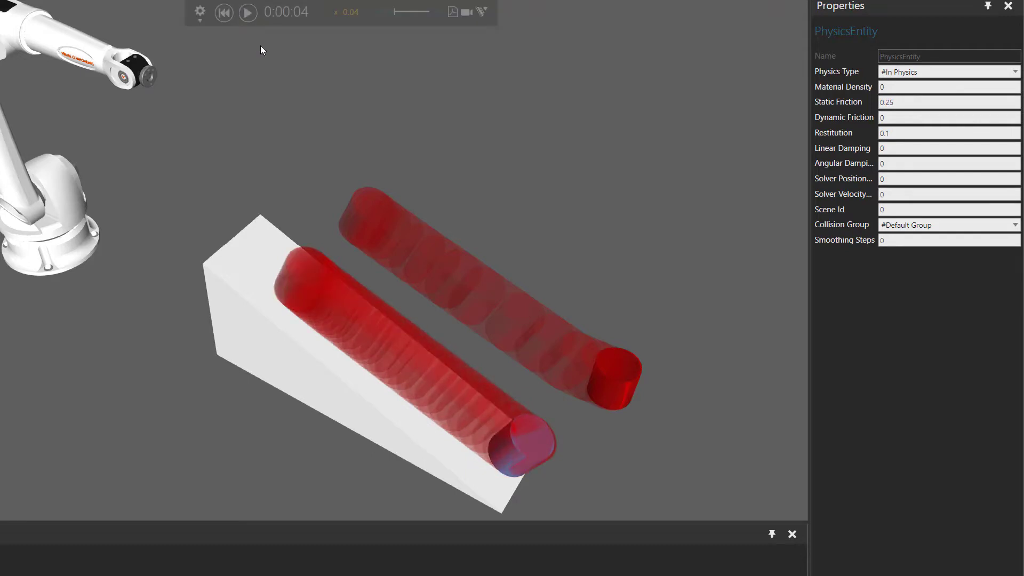
pyautogui.click(224, 12)
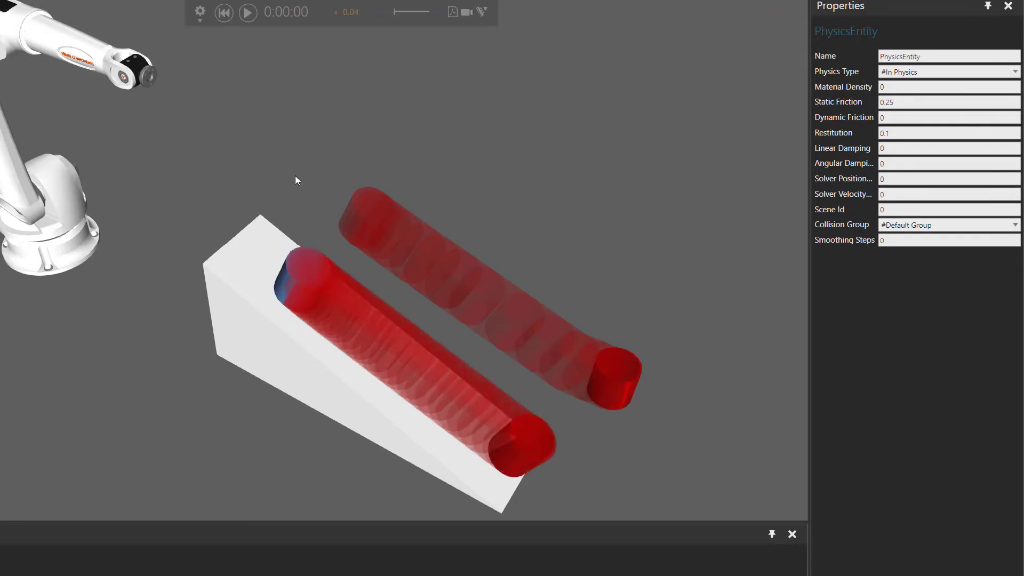
# - Move the new swept volume off the ramp along Y and the earlier swept volume to Y 900 so they lie side by side
pyautogui.moveTo(609, 434); pyautogui.dragTo(445, 352, button='right')
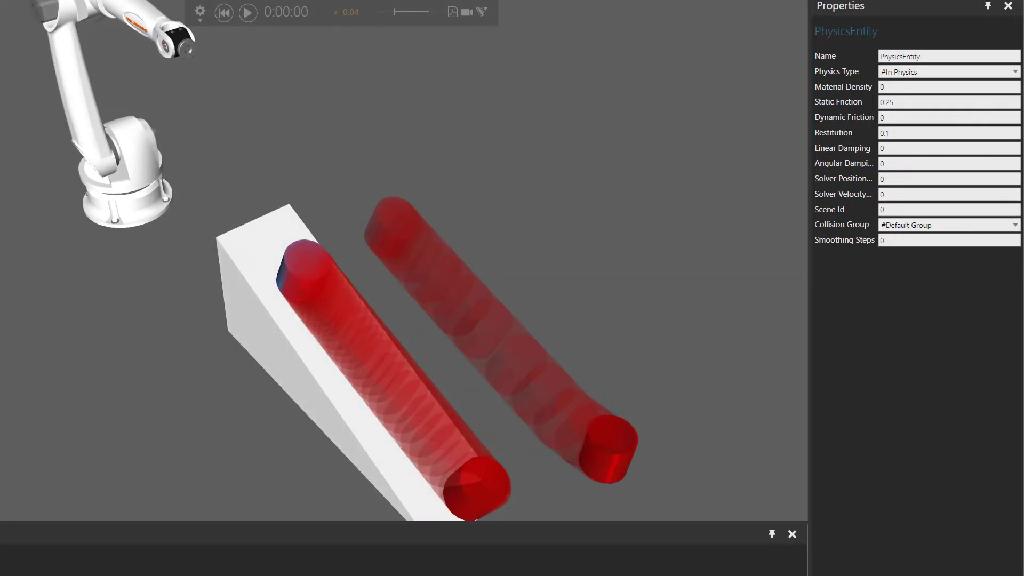
pyautogui.click(300, 272)
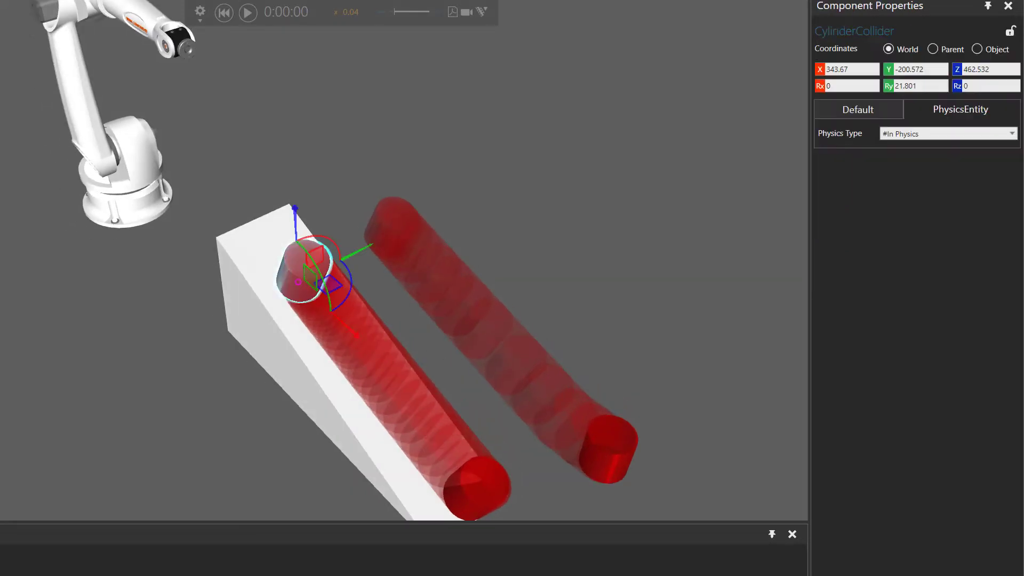
pyautogui.click(361, 317)
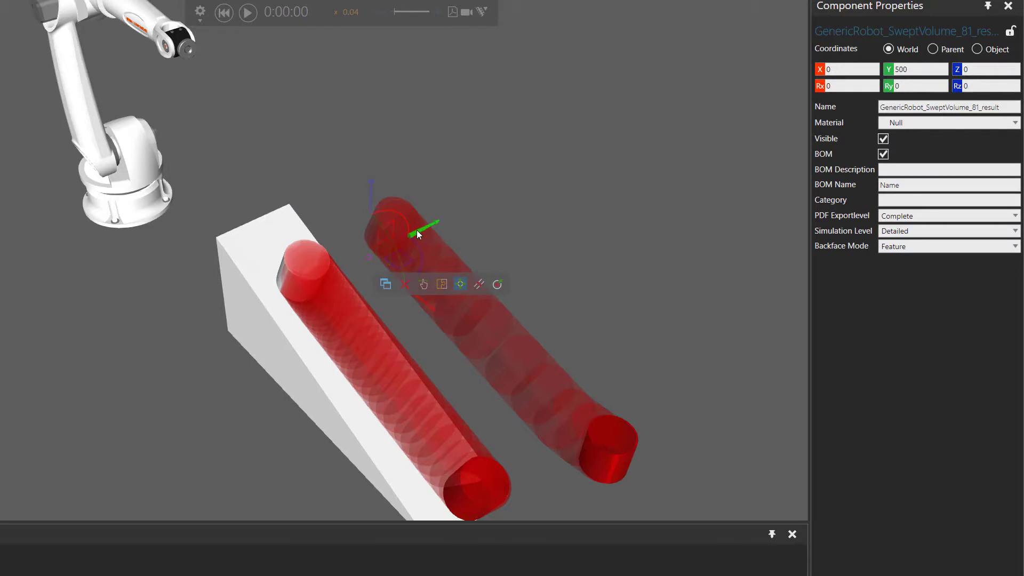
pyautogui.moveTo(417, 230); pyautogui.dragTo(441, 214)
pyautogui.moveTo(457, 197); pyautogui.dragTo(464, 193)
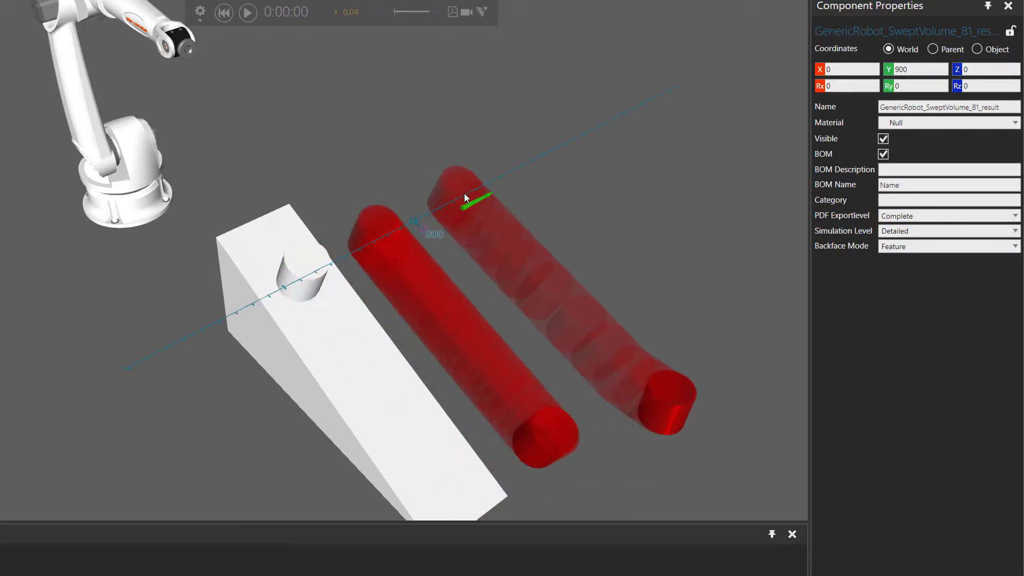
# - Examine the two swept volumes from several angles to compare the cylinder's paths at the two friction settings
pyautogui.scroll(3, 568, 420)
pyautogui.moveTo(614, 431); pyautogui.dragTo(599, 433, button='right')
pyautogui.moveTo(704, 421); pyautogui.dragTo(678, 317, button='middle')
pyautogui.moveTo(677, 318); pyautogui.dragTo(686, 327, button='right')
pyautogui.scroll(-1, 687, 326)
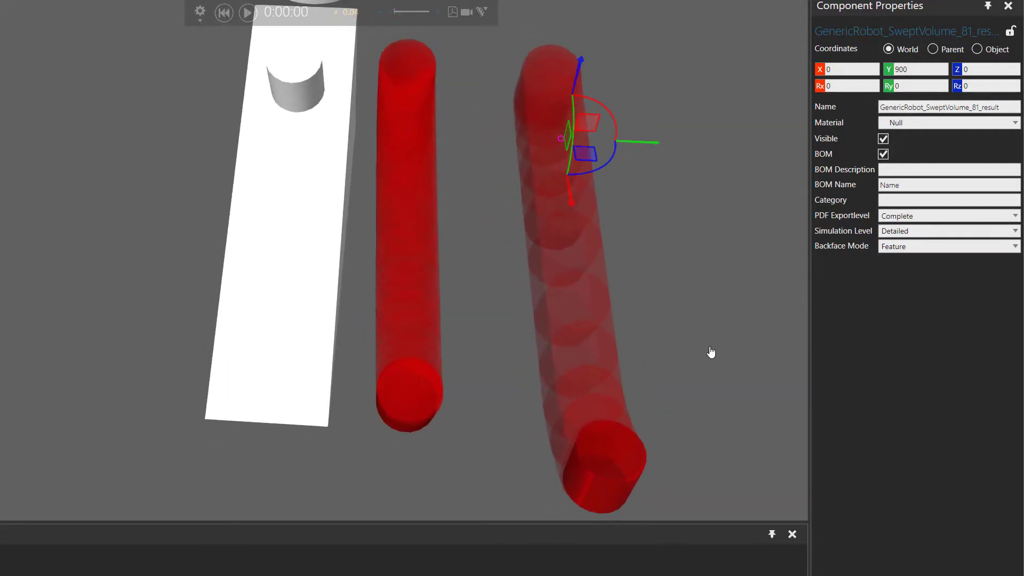
pyautogui.moveTo(713, 354); pyautogui.dragTo(623, 413, button='middle')
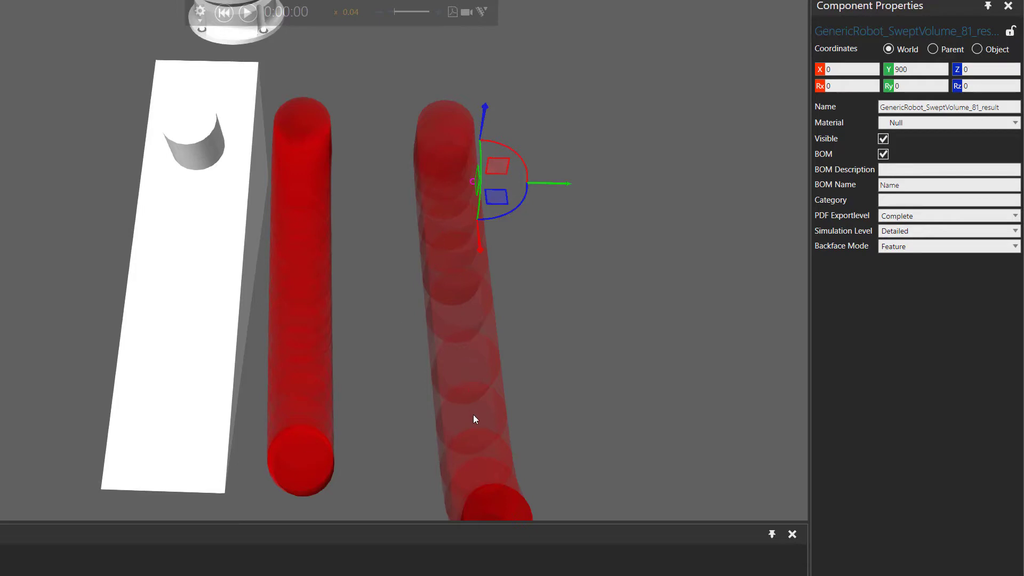
pyautogui.moveTo(449, 424); pyautogui.dragTo(470, 416, button='right')
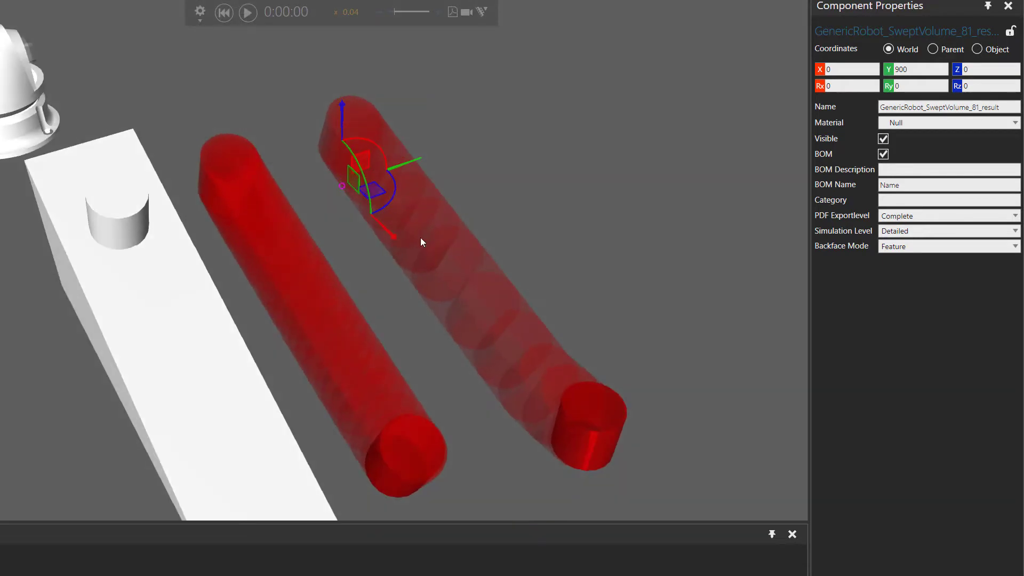
pyautogui.moveTo(552, 488); pyautogui.dragTo(600, 434, button='right')
pyautogui.scroll(-1, 600, 434)
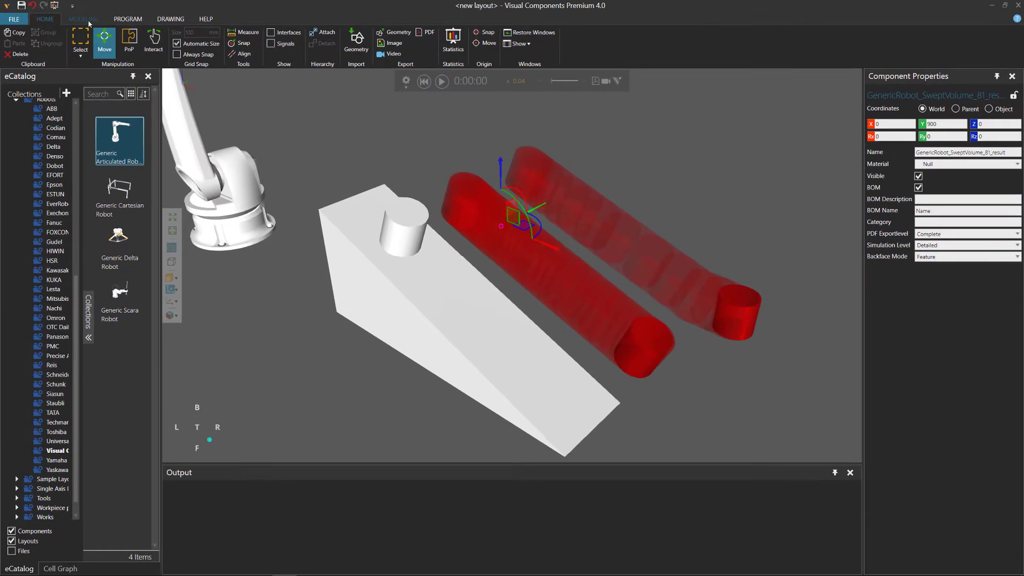
# - Assign the library material transp_green to the swept volume nearest the ramp, applying it at feature level
pyautogui.click(88, 21)
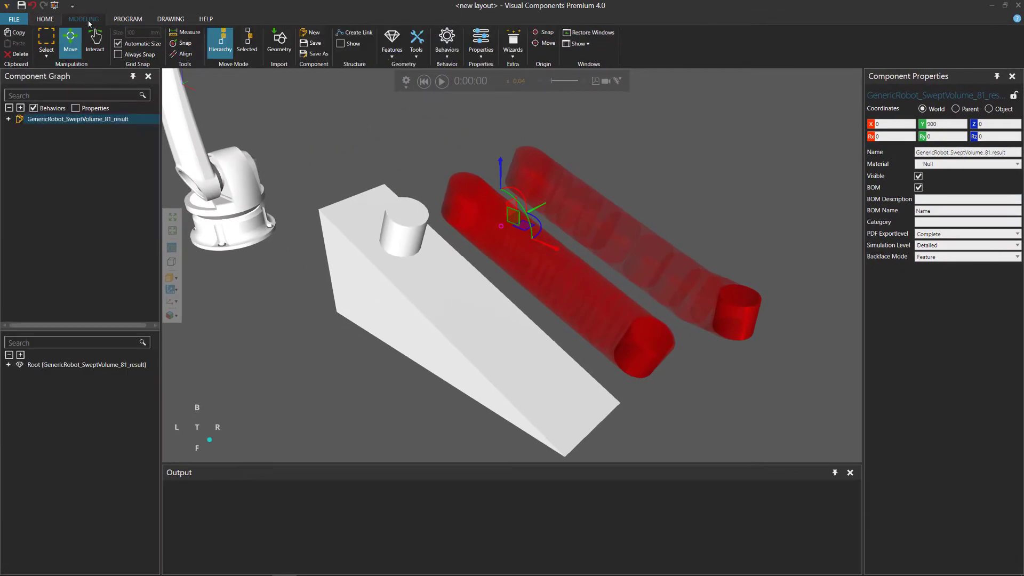
pyautogui.click(551, 274)
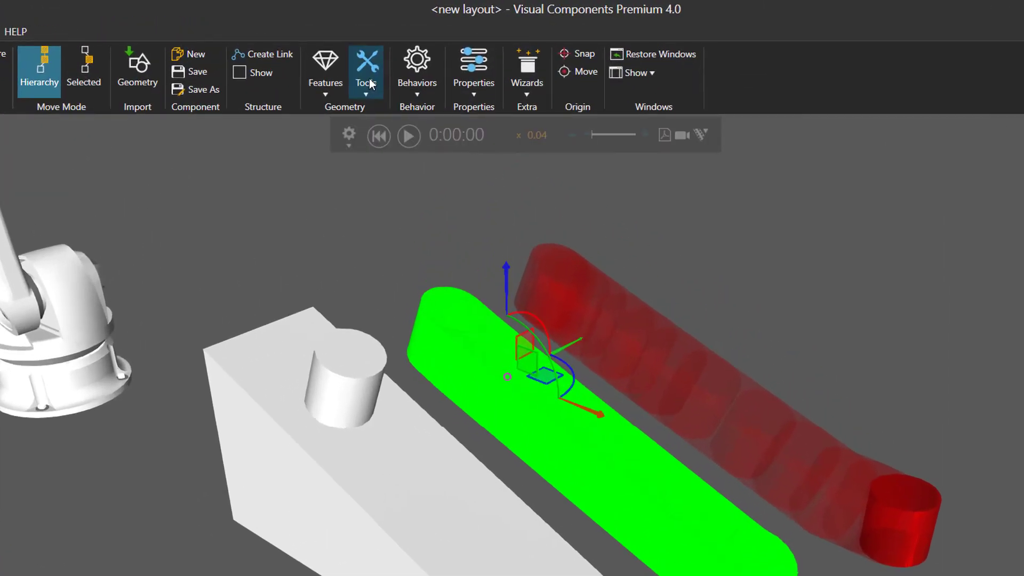
pyautogui.click(370, 84)
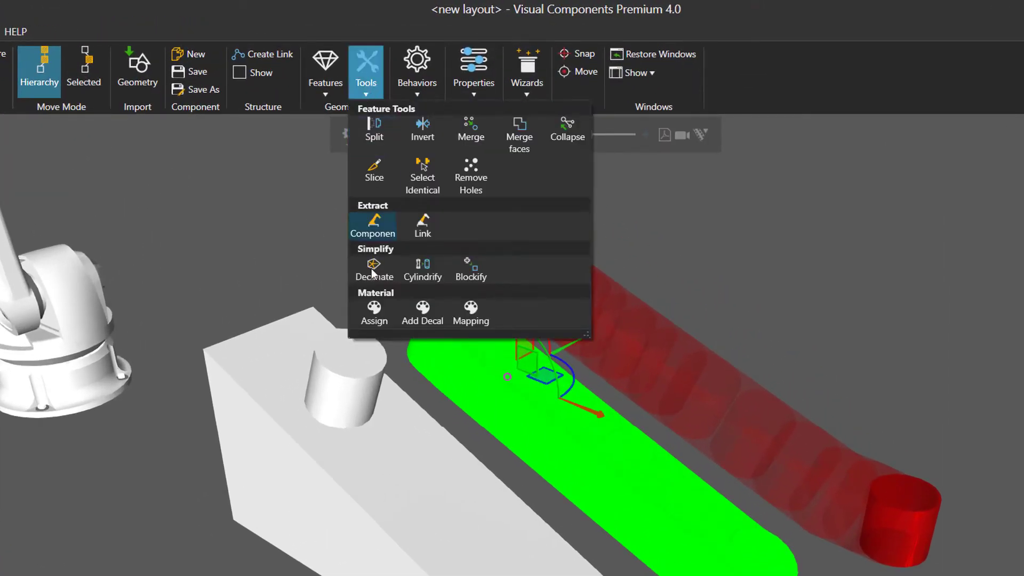
pyautogui.click(374, 308)
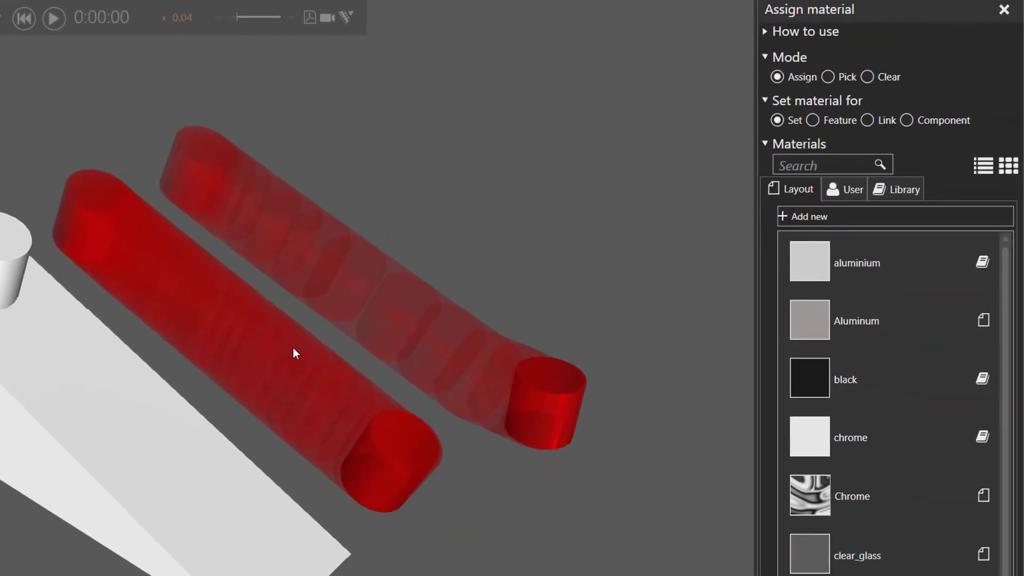
pyautogui.click(903, 190)
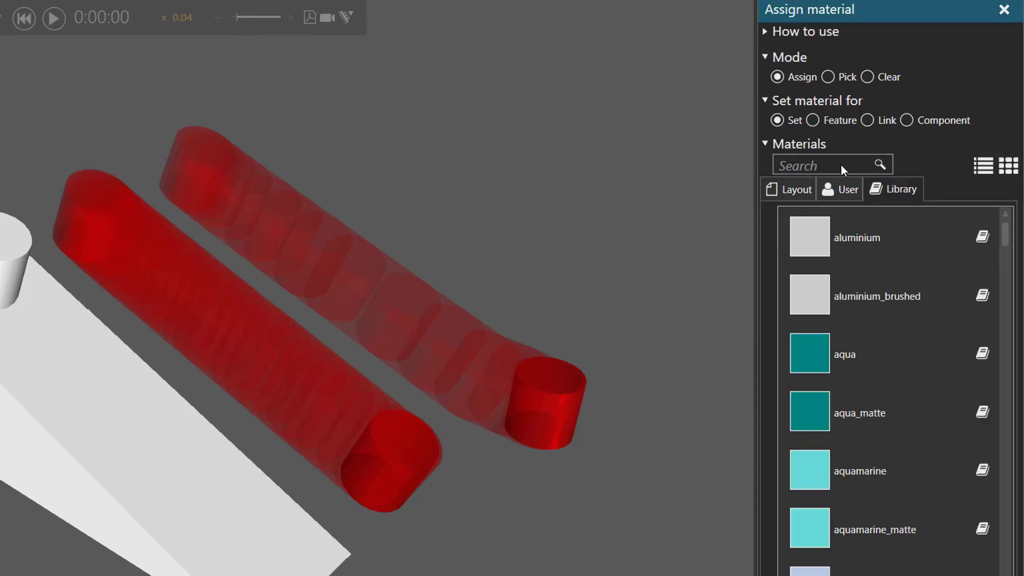
pyautogui.click(841, 165)
pyautogui.write('trans')
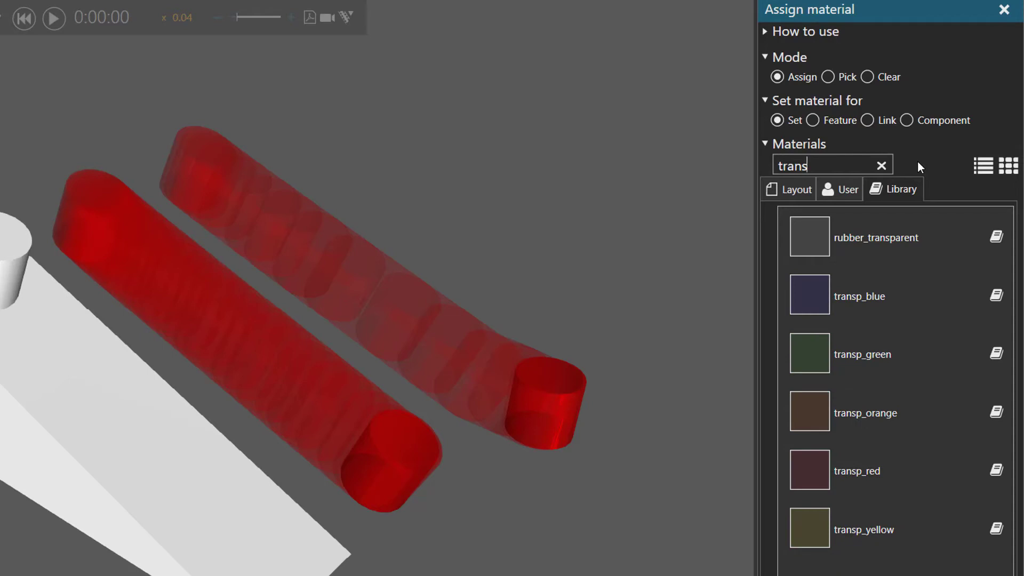
pyautogui.click(902, 353)
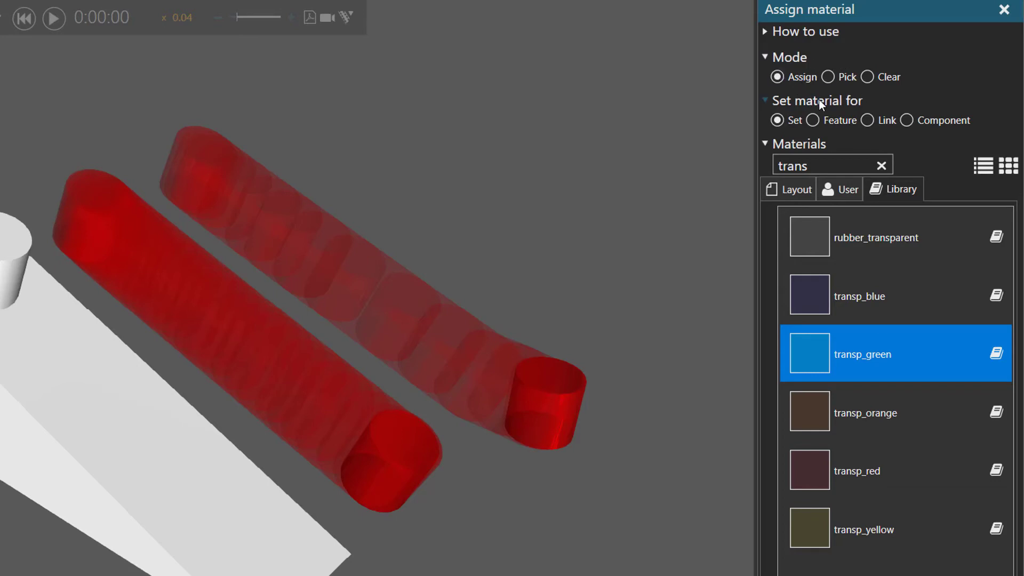
pyautogui.click(813, 120)
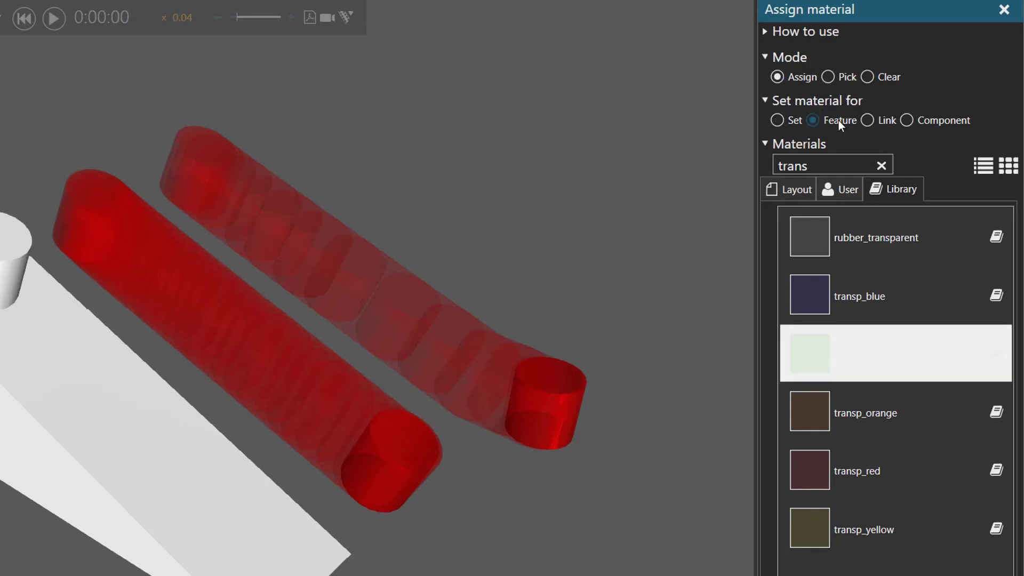
pyautogui.click(231, 324)
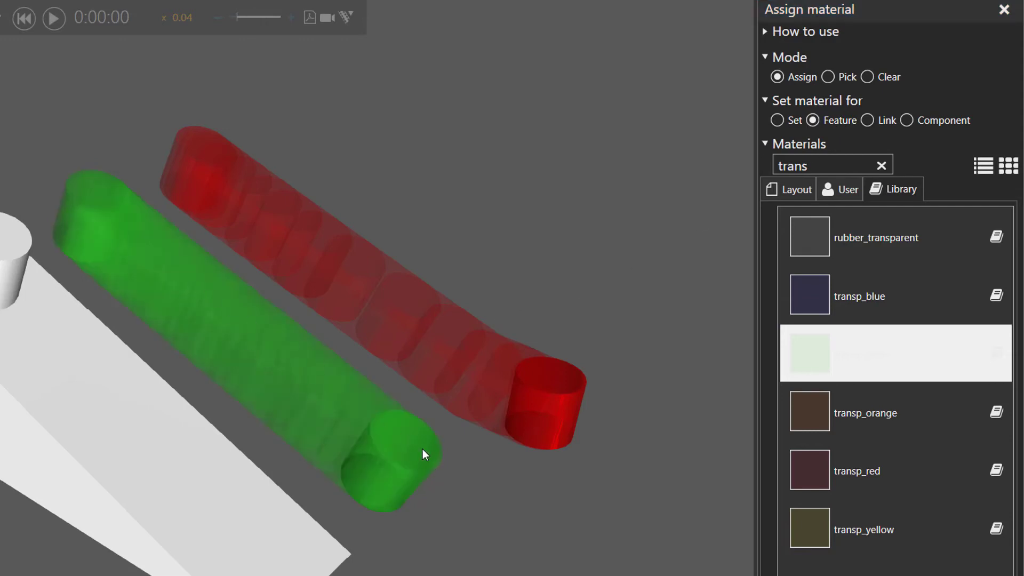
pyautogui.moveTo(475, 505)
pyautogui.mouseDown(button='right')
pyautogui.moveTo(448, 503)
pyautogui.moveTo(473, 505)
pyautogui.moveTo(478, 518)
pyautogui.mouseUp(button='right')
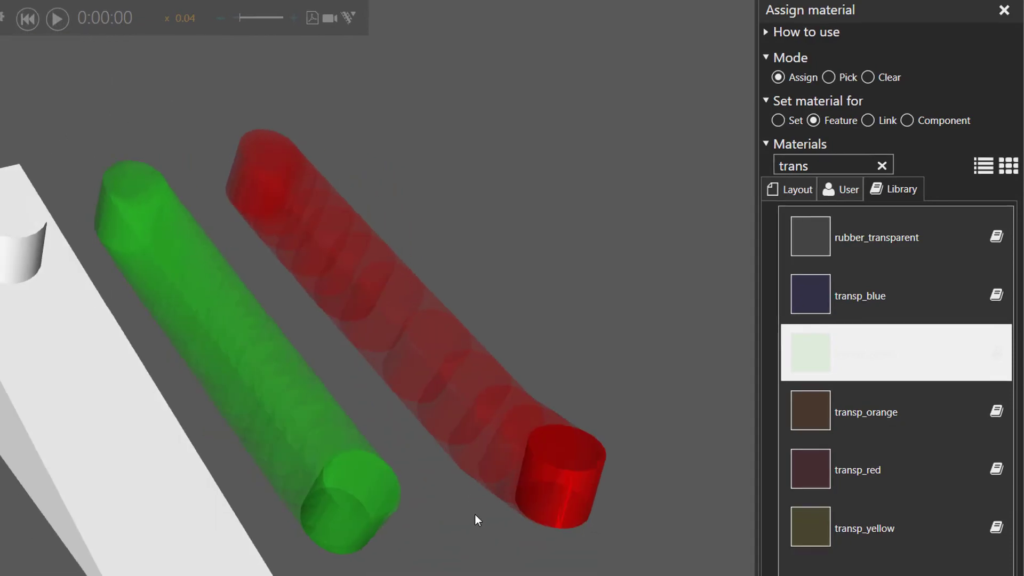